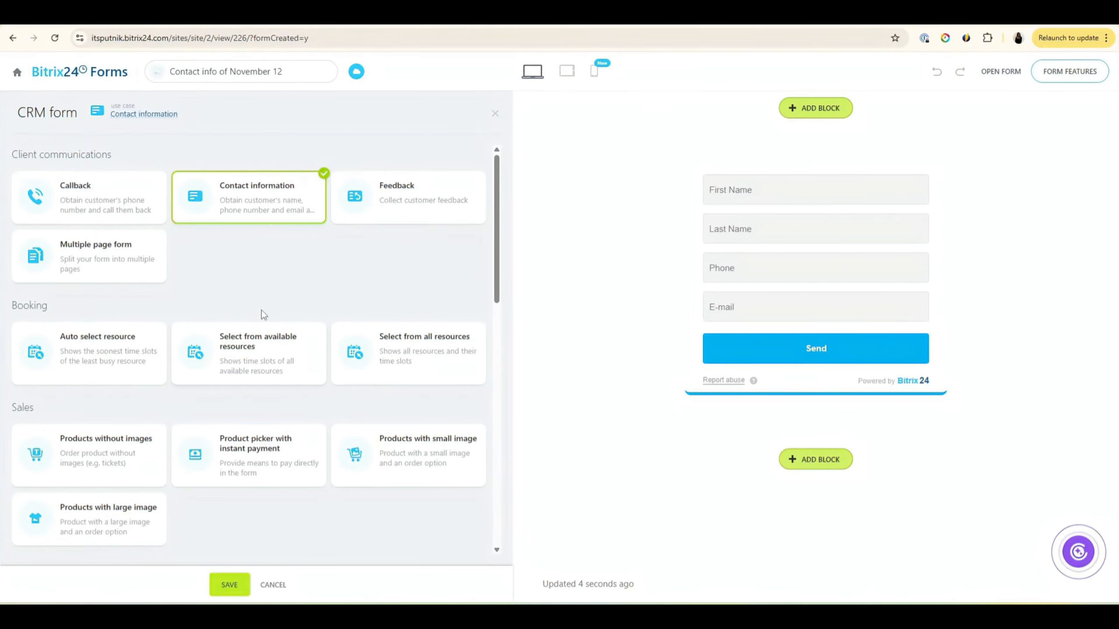
Step: Apply the Online event use case from the Register for event list to the form
{"action": "scroll", "coordinate": [378, 274], "scroll_direction": "down", "scroll_amount": 6}
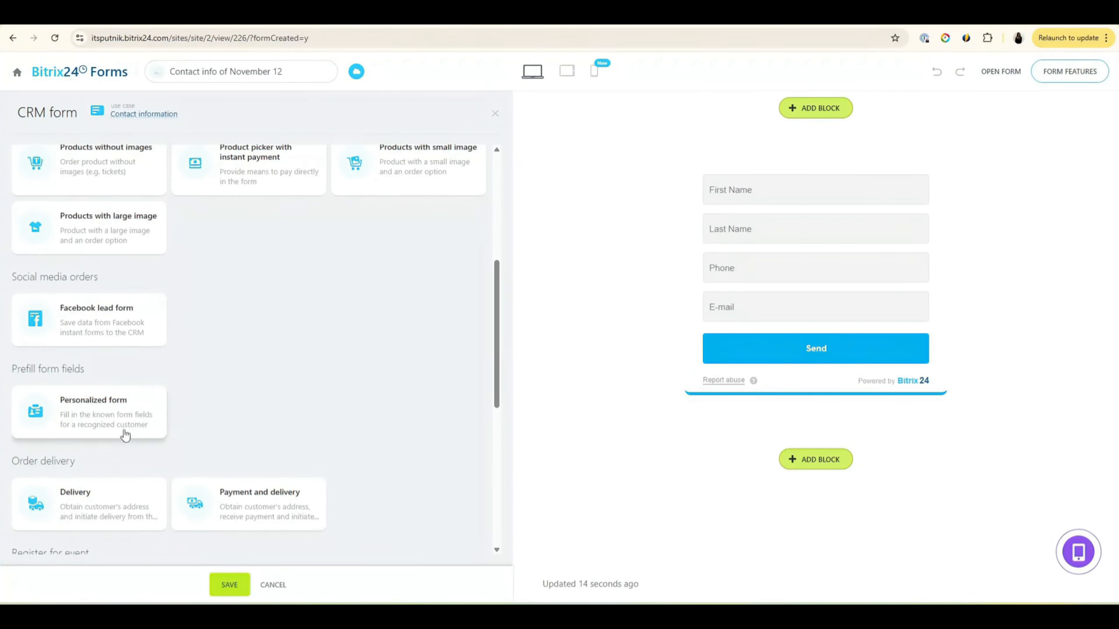
{"action": "scroll", "coordinate": [174, 419], "scroll_direction": "down", "scroll_amount": 6}
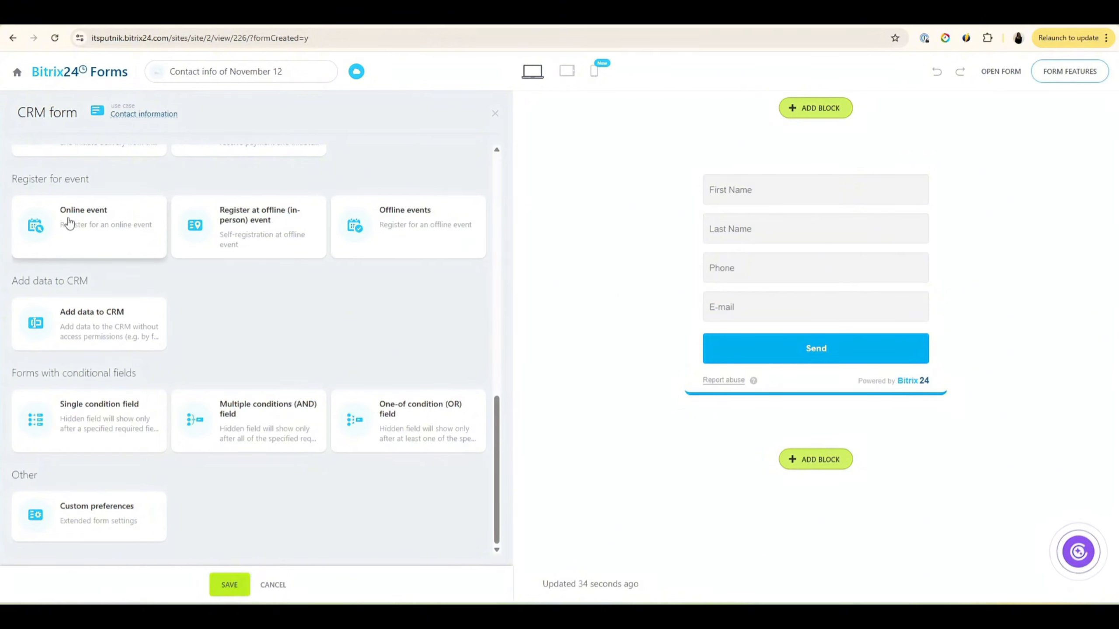
{"action": "left_click", "coordinate": [94, 237]}
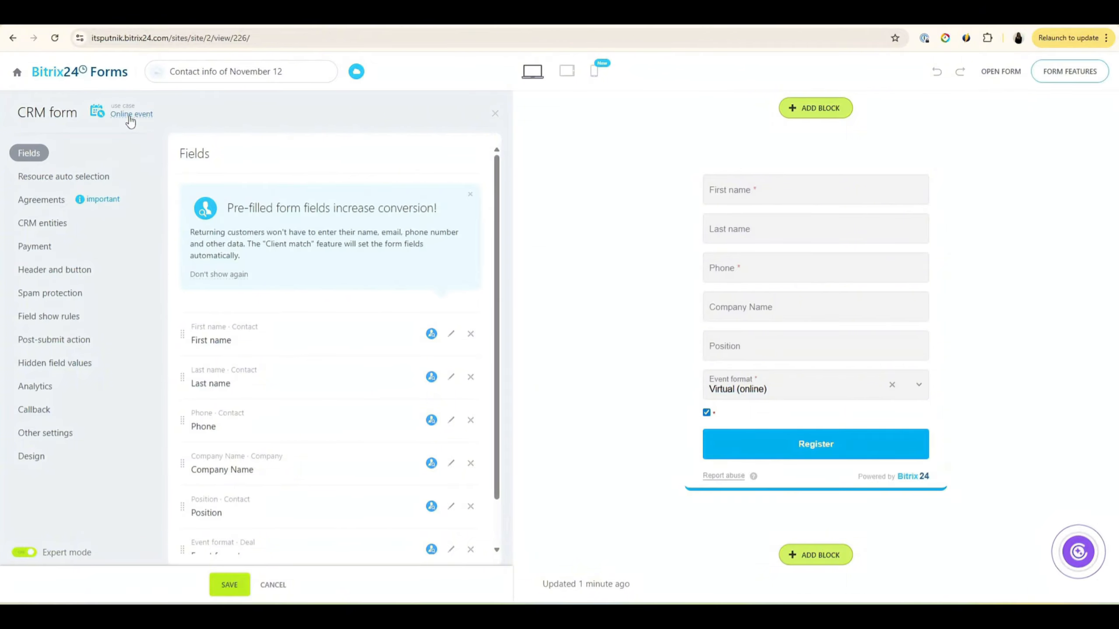
{"action": "scroll", "coordinate": [381, 150], "scroll_direction": "down", "scroll_amount": 2}
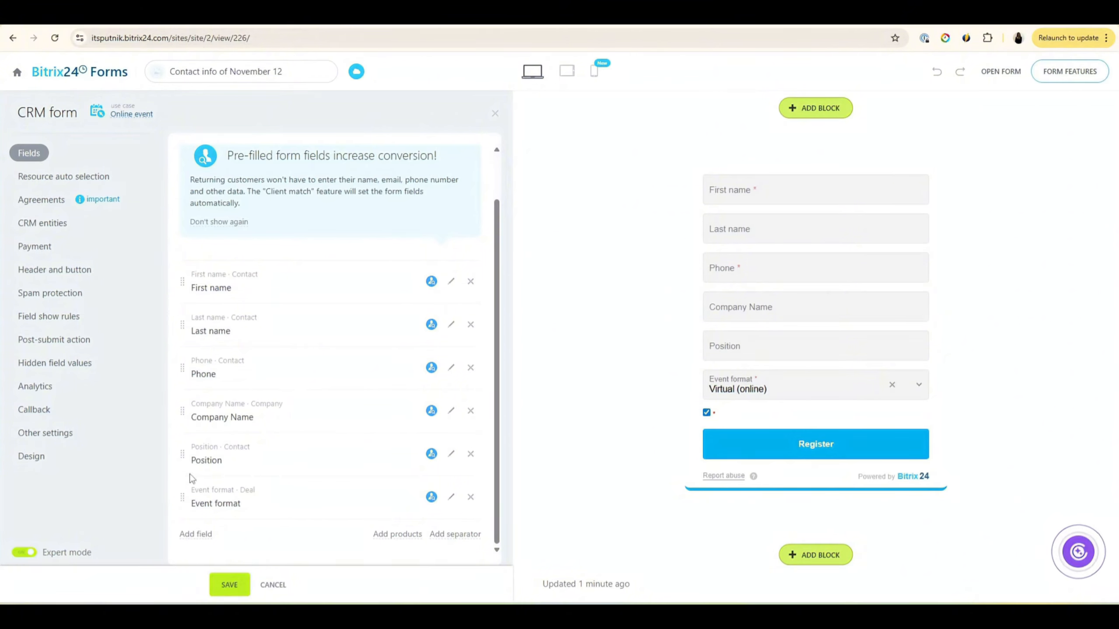
{"action": "left_click", "coordinate": [450, 503]}
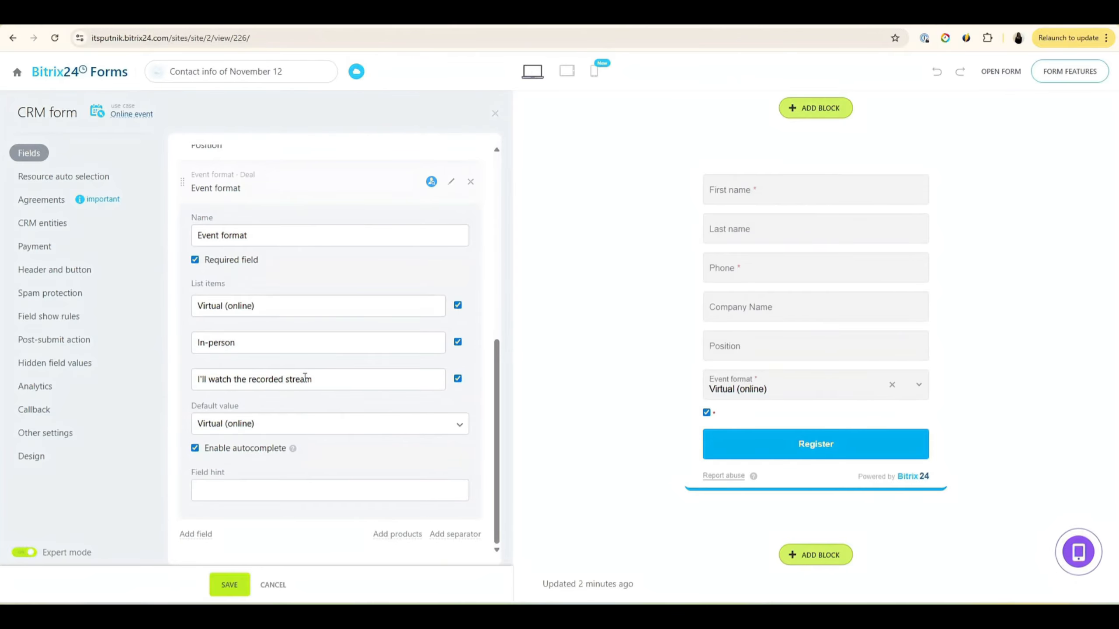
{"action": "left_click", "coordinate": [457, 343]}
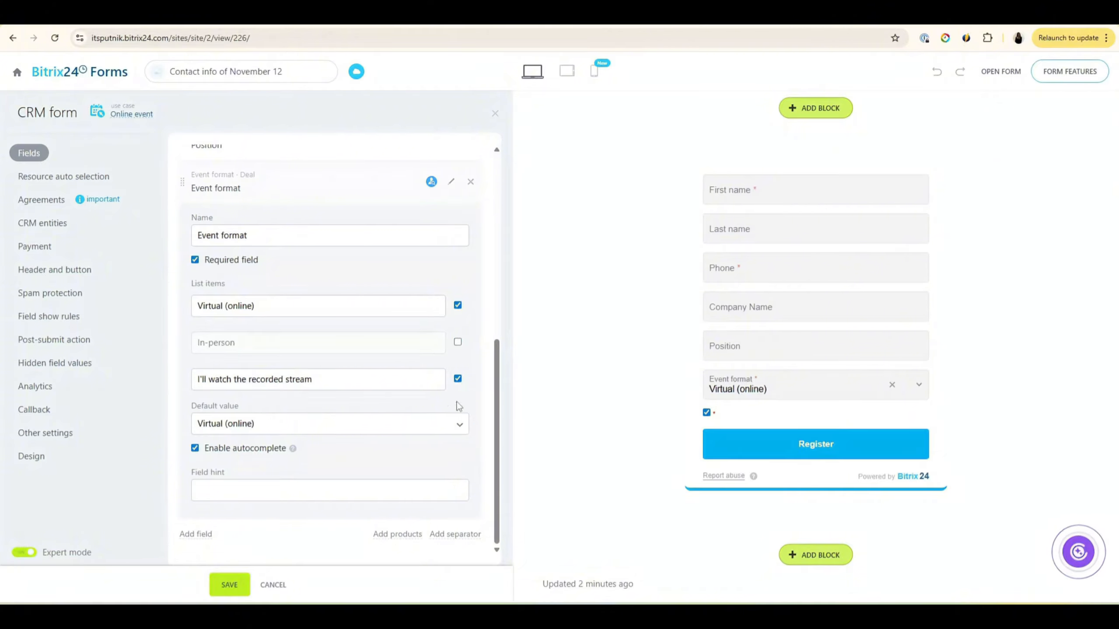
{"action": "left_click", "coordinate": [458, 342]}
{"action": "scroll", "coordinate": [434, 425], "scroll_direction": "up", "scroll_amount": 3}
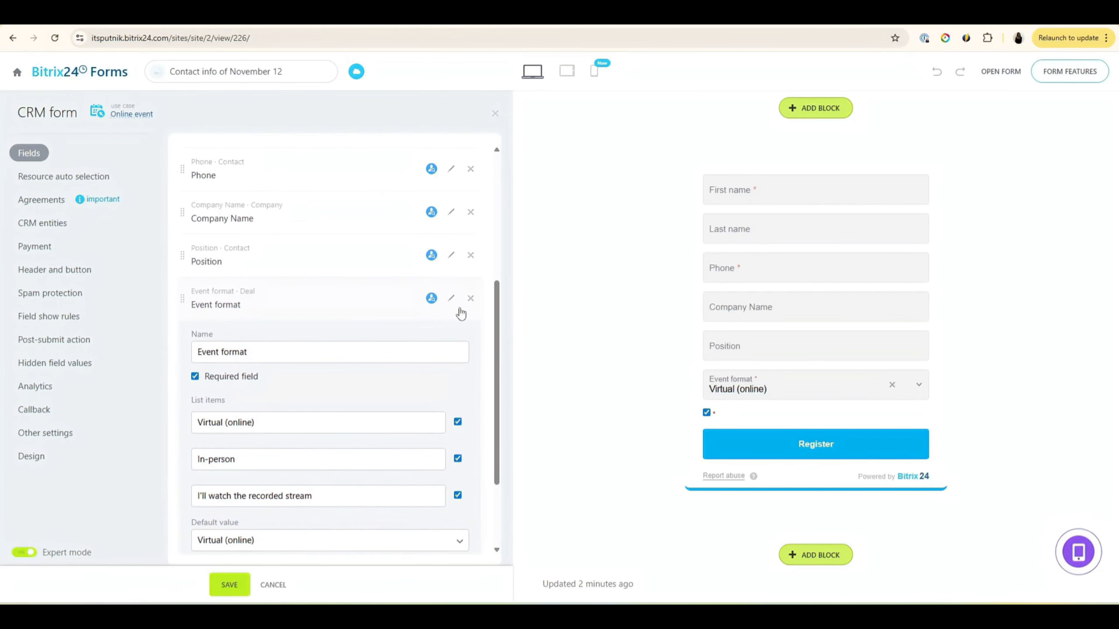
{"action": "left_click", "coordinate": [452, 301]}
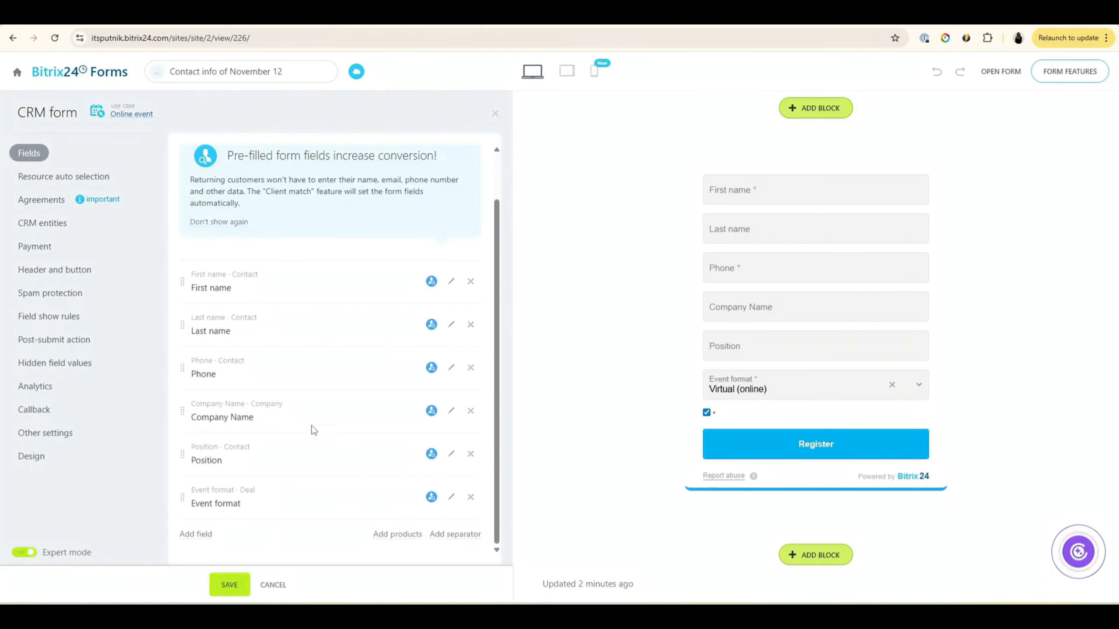
Step: Delete the Position, Company Name and Last name fields, then save to publish the form
{"action": "left_click", "coordinate": [471, 455]}
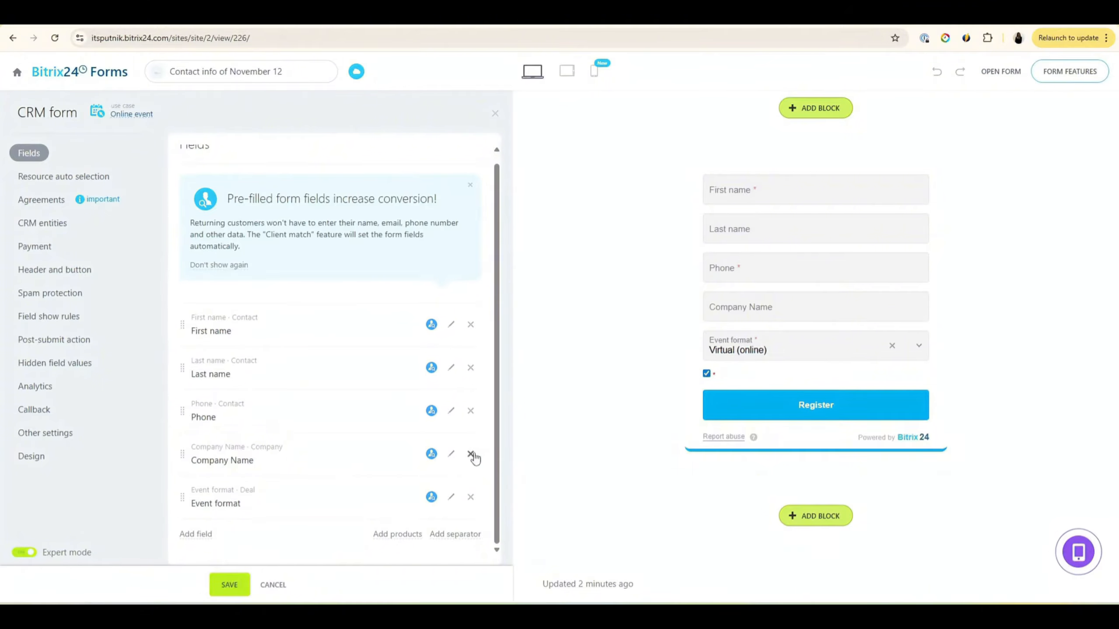
{"action": "left_click", "coordinate": [472, 454]}
{"action": "left_click", "coordinate": [479, 366]}
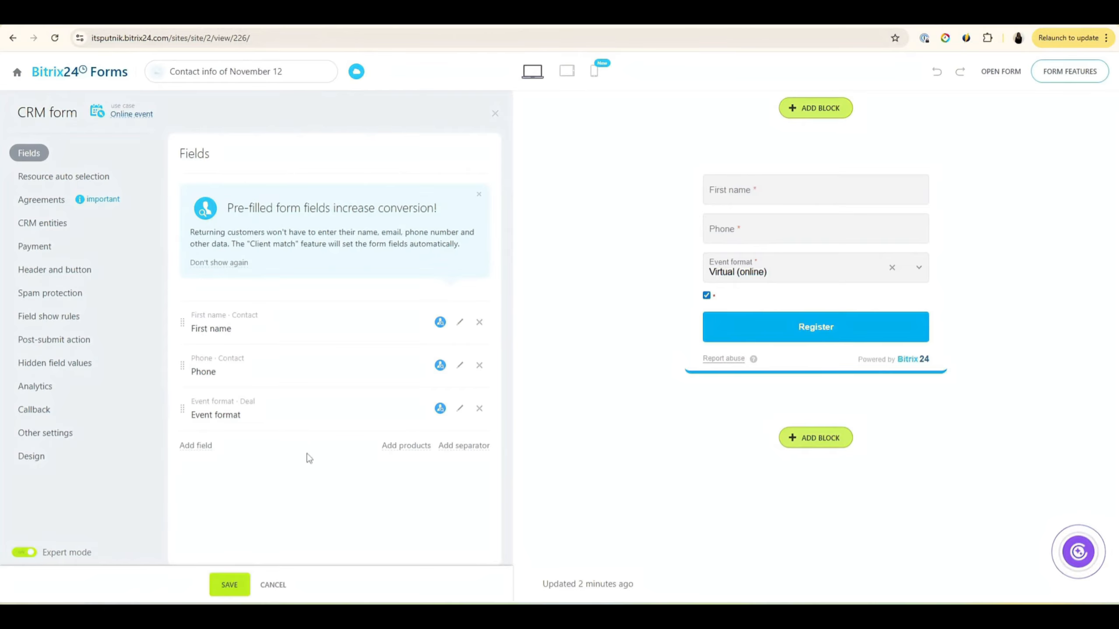
{"action": "left_click", "coordinate": [230, 585]}
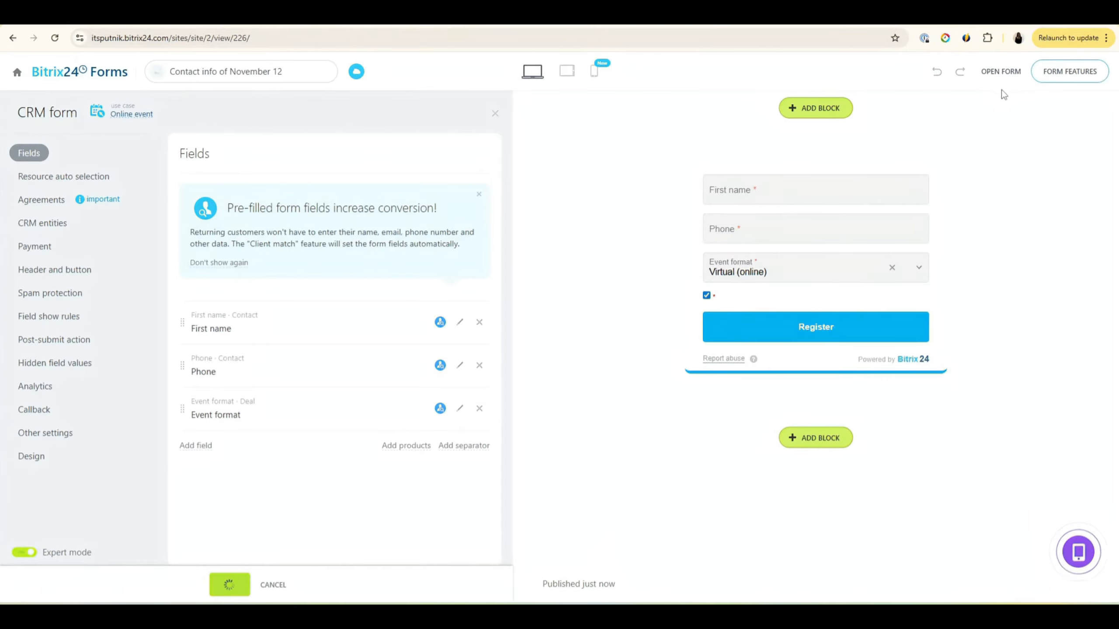
Step: Open the live form and check the Event format choices, leaving Virtual (online) selected
{"action": "left_click", "coordinate": [1000, 72]}
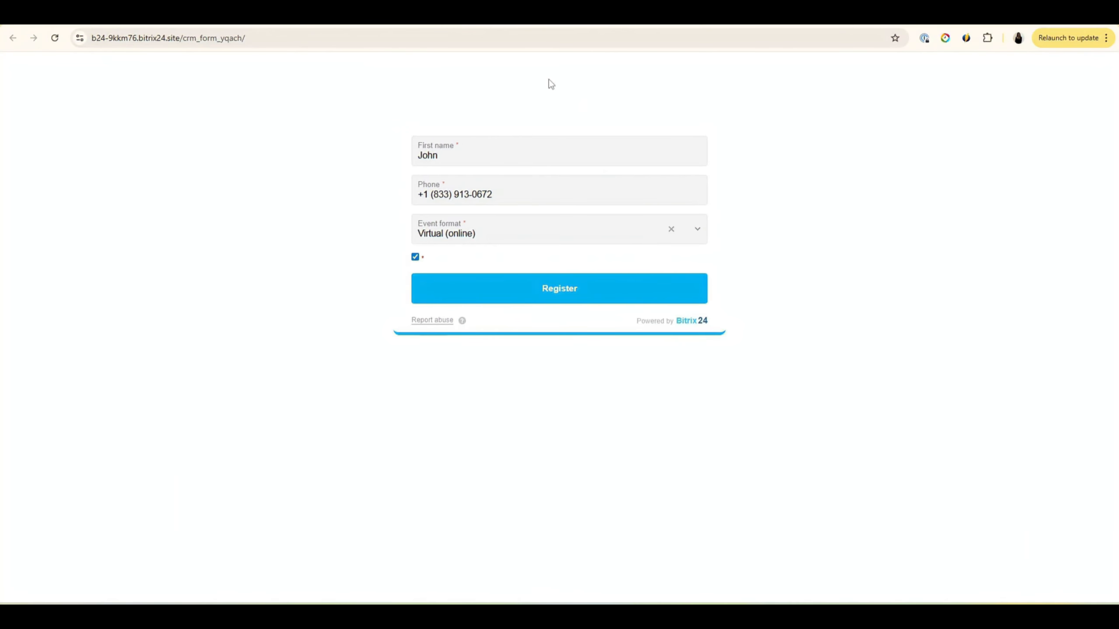
{"action": "left_click", "coordinate": [697, 229]}
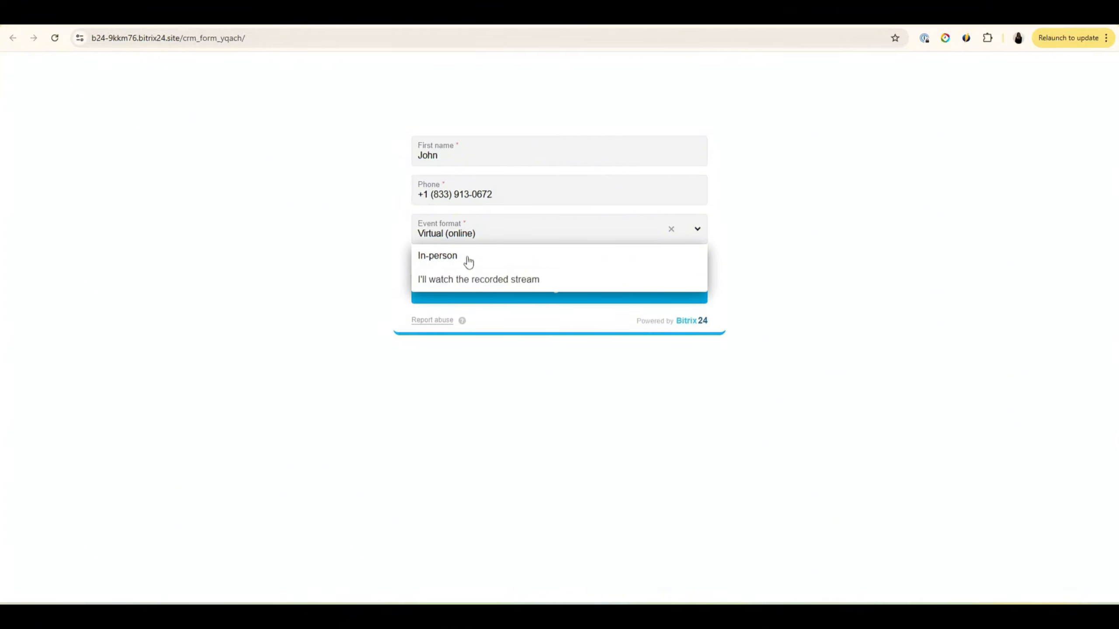
{"action": "left_click", "coordinate": [506, 342]}
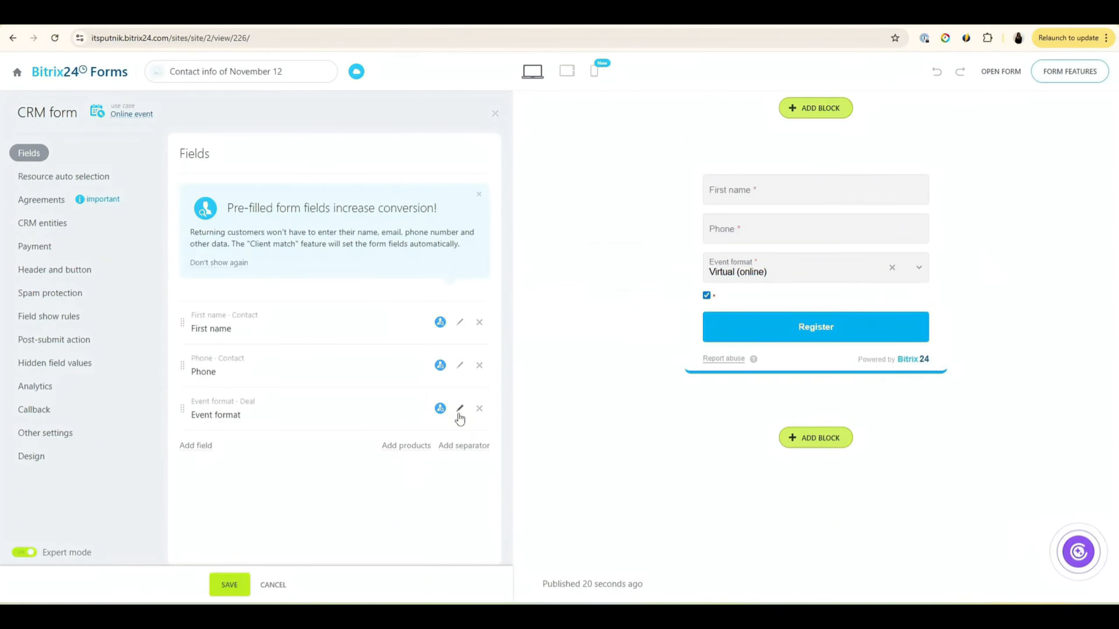
Step: Untick the In-person choice in the Event format field, save, and reopen the field's settings
{"action": "left_click", "coordinate": [453, 420]}
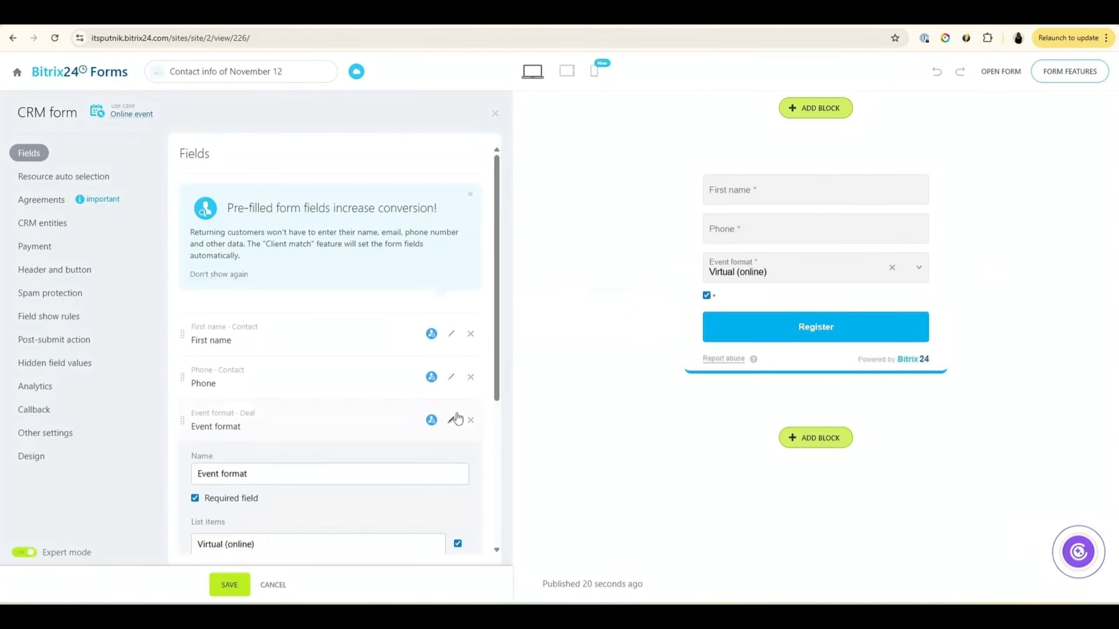
{"action": "scroll", "coordinate": [400, 467], "scroll_direction": "down", "scroll_amount": 5}
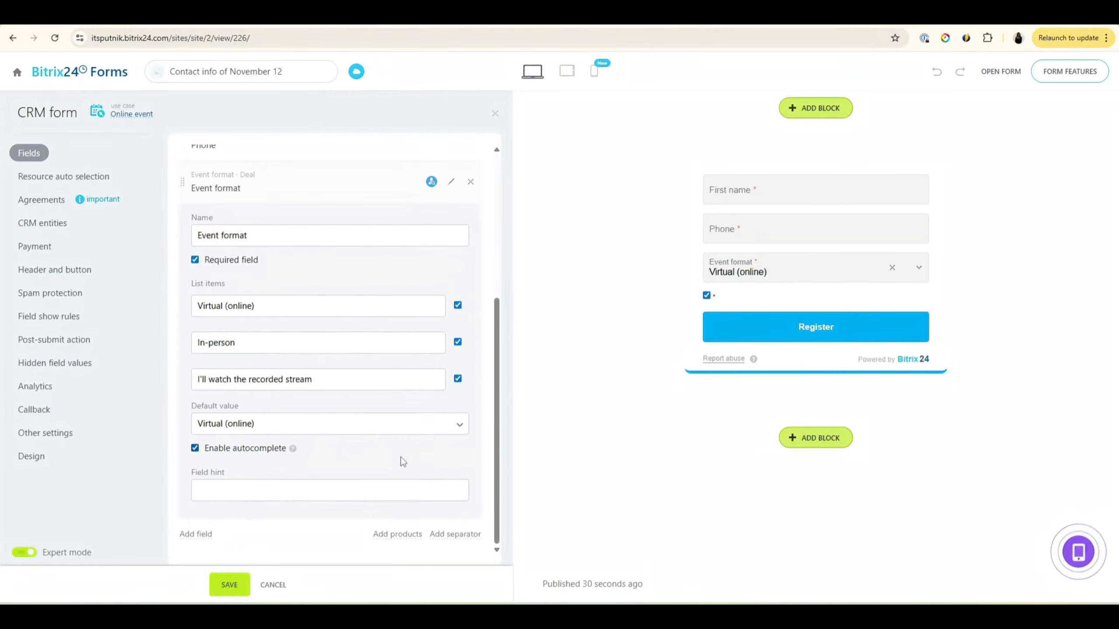
{"action": "left_click", "coordinate": [458, 342]}
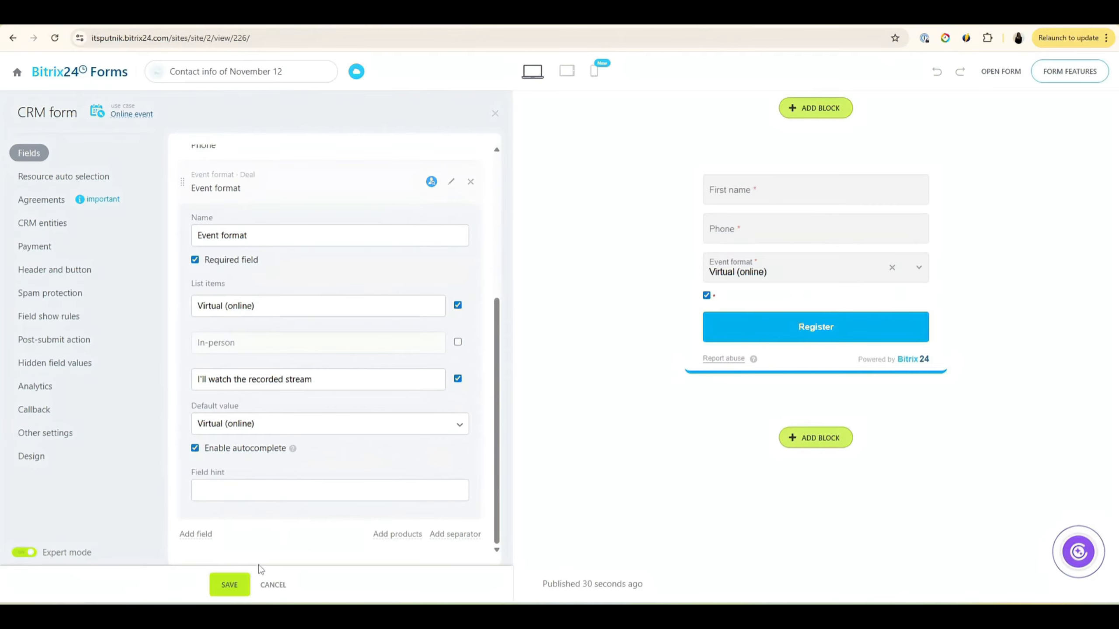
{"action": "left_click", "coordinate": [230, 586]}
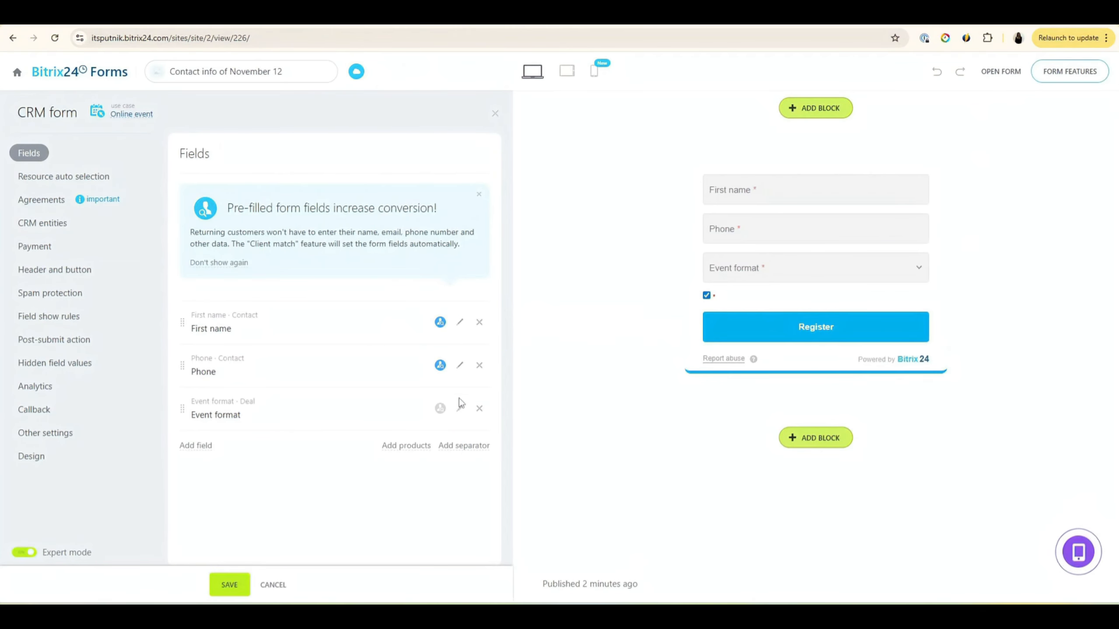
{"action": "left_click", "coordinate": [462, 403]}
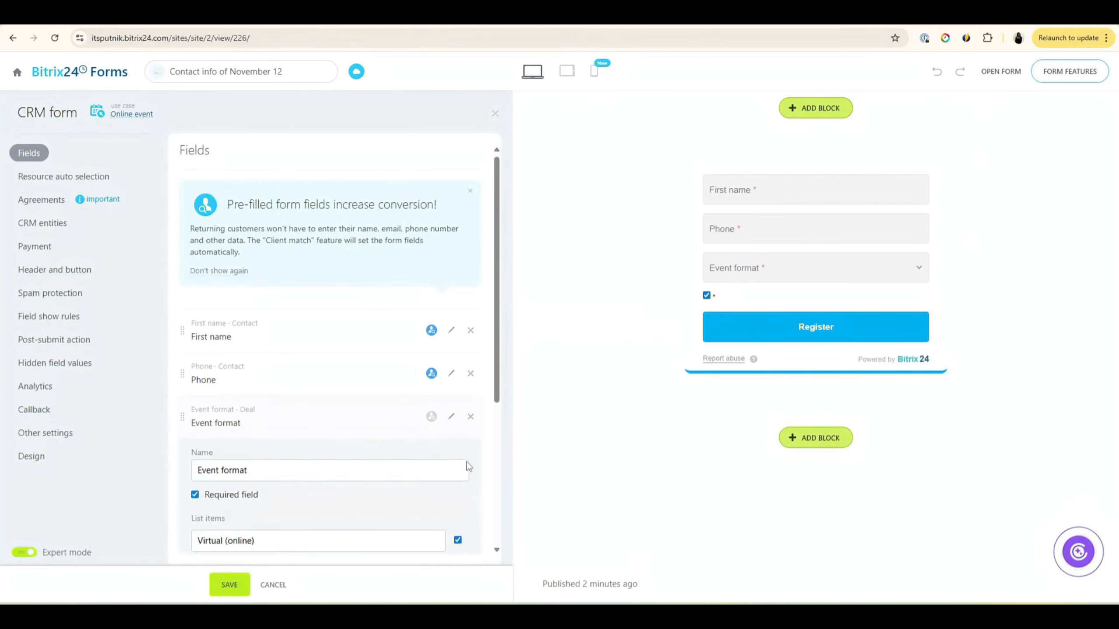
Step: Rename the third option 'Watch repetition' and the field 'Choose how you want to register', then save
{"action": "scroll", "coordinate": [467, 462], "scroll_direction": "down", "scroll_amount": 4}
{"action": "left_click_drag", "start_coordinate": [334, 440], "coordinate": [167, 471]}
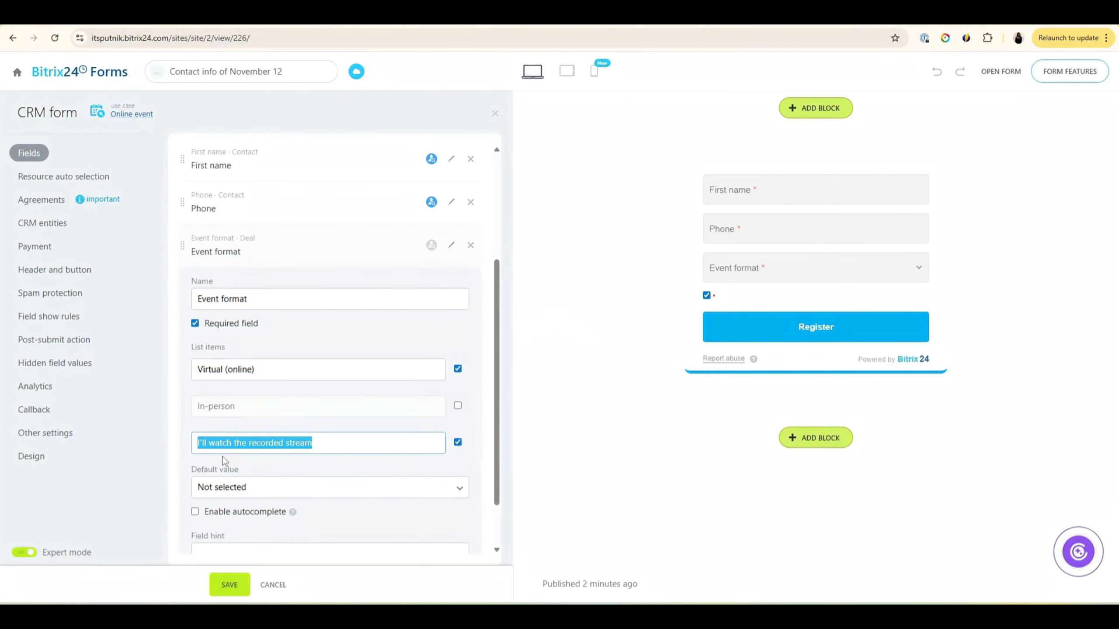
{"action": "type", "text": "Wa"}
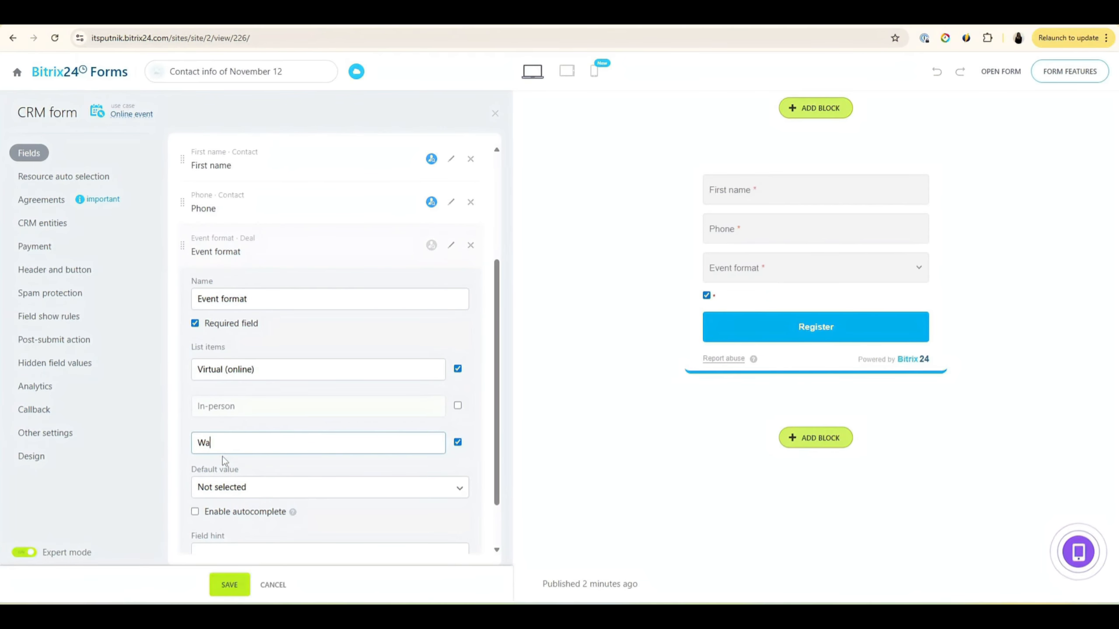
{"action": "type", "text": "tch repetition"}
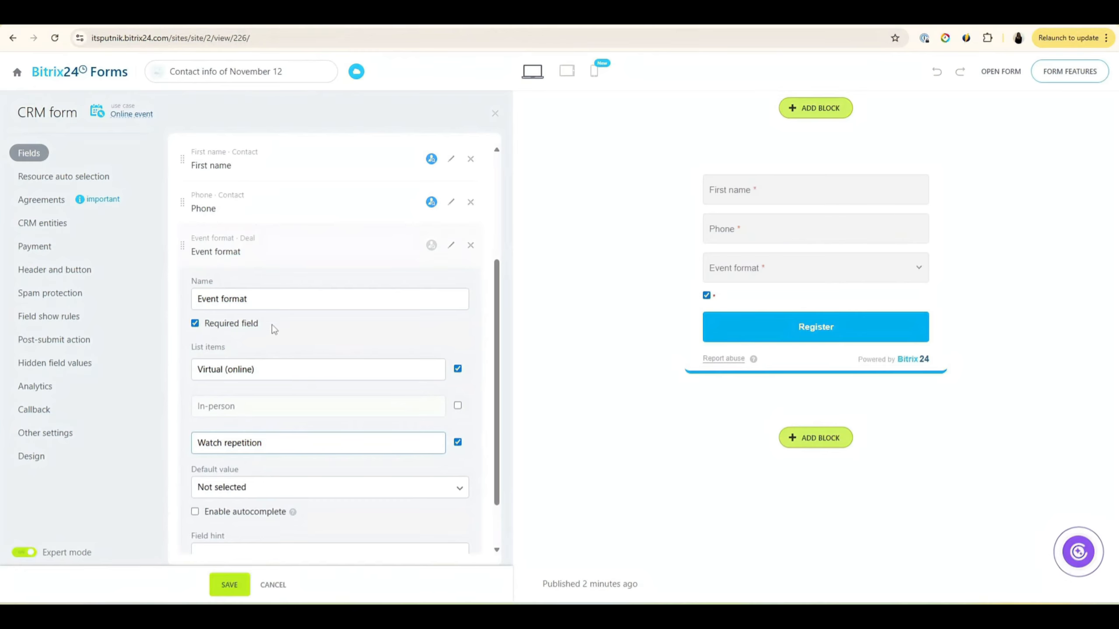
{"action": "left_click", "coordinate": [260, 302]}
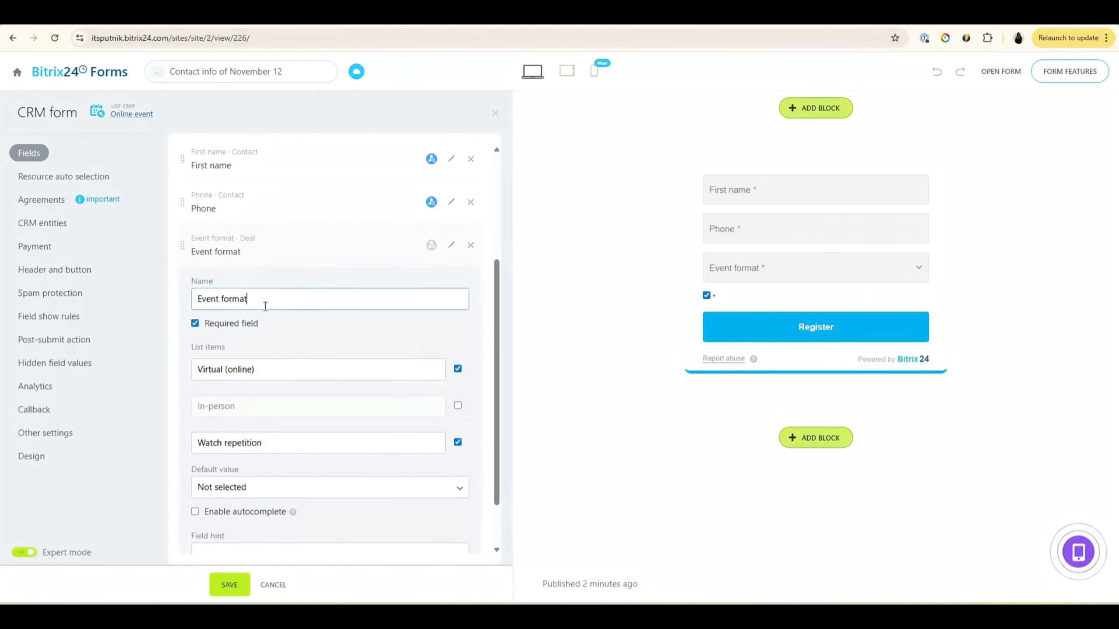
{"action": "left_click_drag", "start_coordinate": [267, 305], "coordinate": [171, 291]}
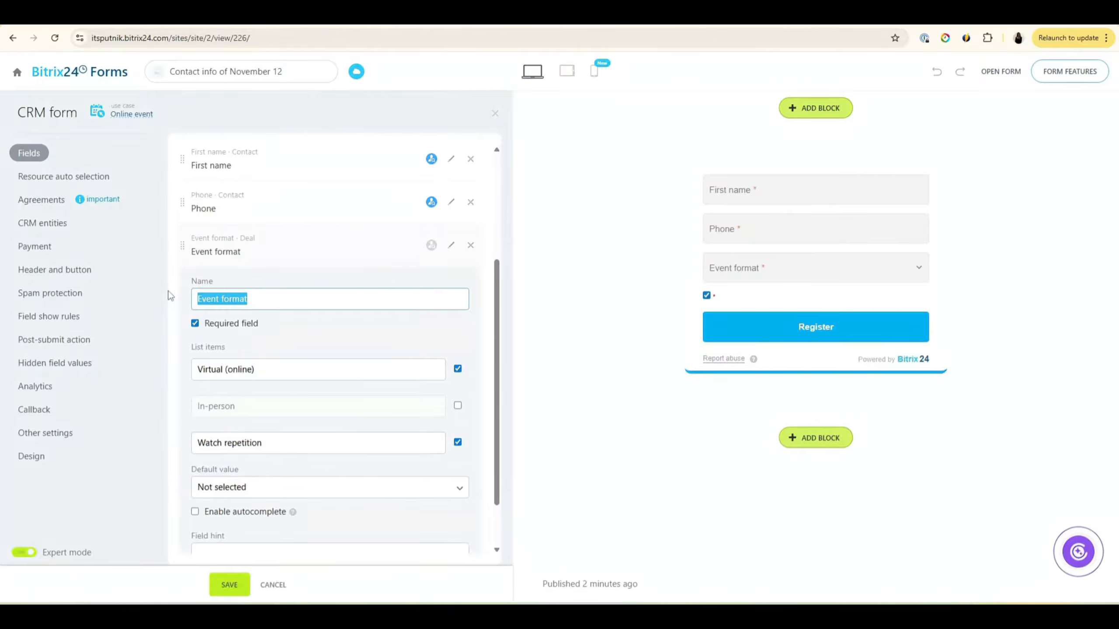
{"action": "type", "text": "Cho"}
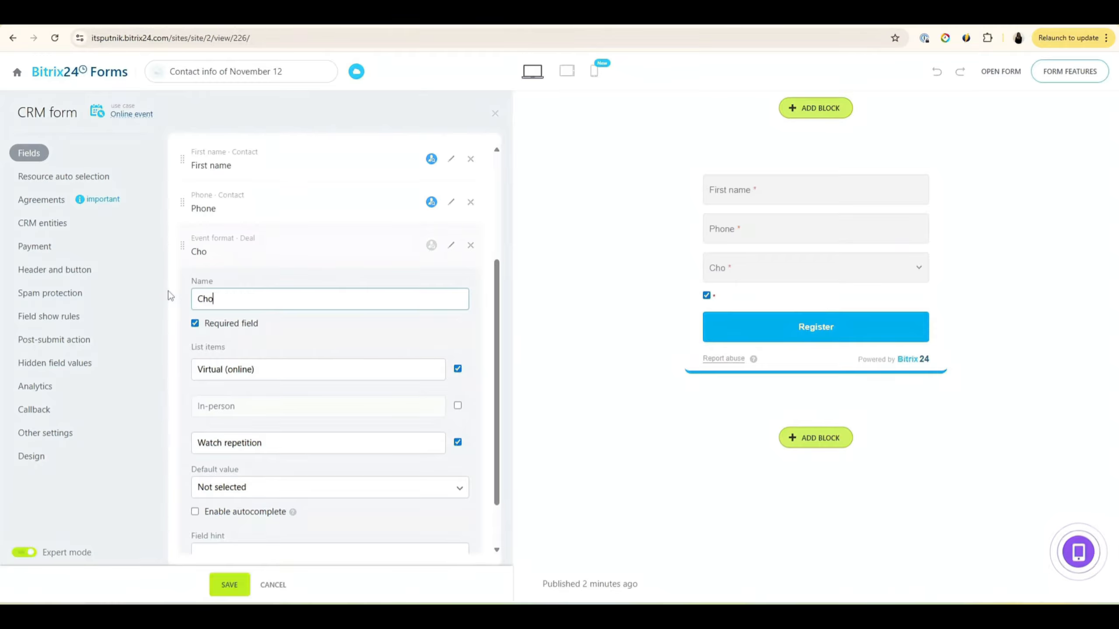
{"action": "type", "text": "ose how tou want to register"}
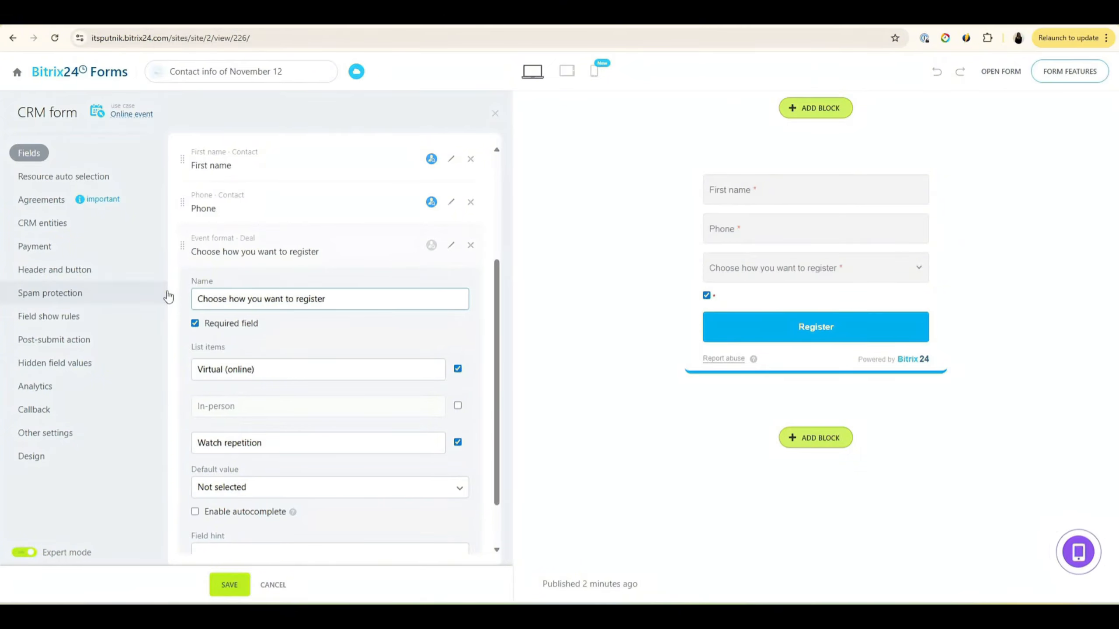
{"action": "left_click", "coordinate": [227, 585]}
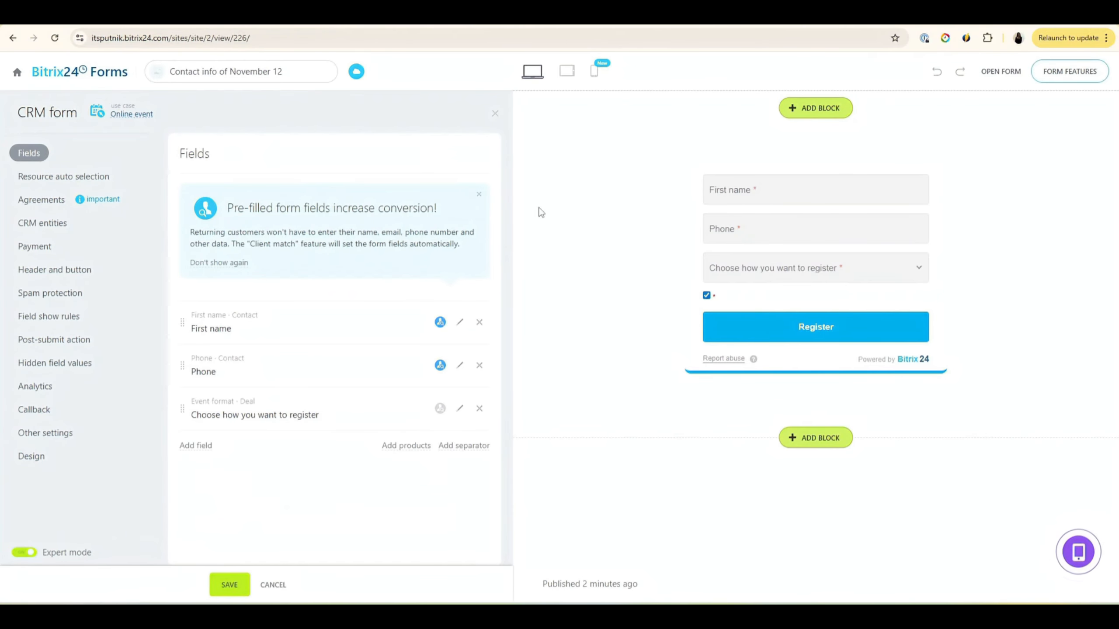
Step: Set the form's design theme to Modern, review the colour options, and save the design
{"action": "left_click", "coordinate": [69, 440]}
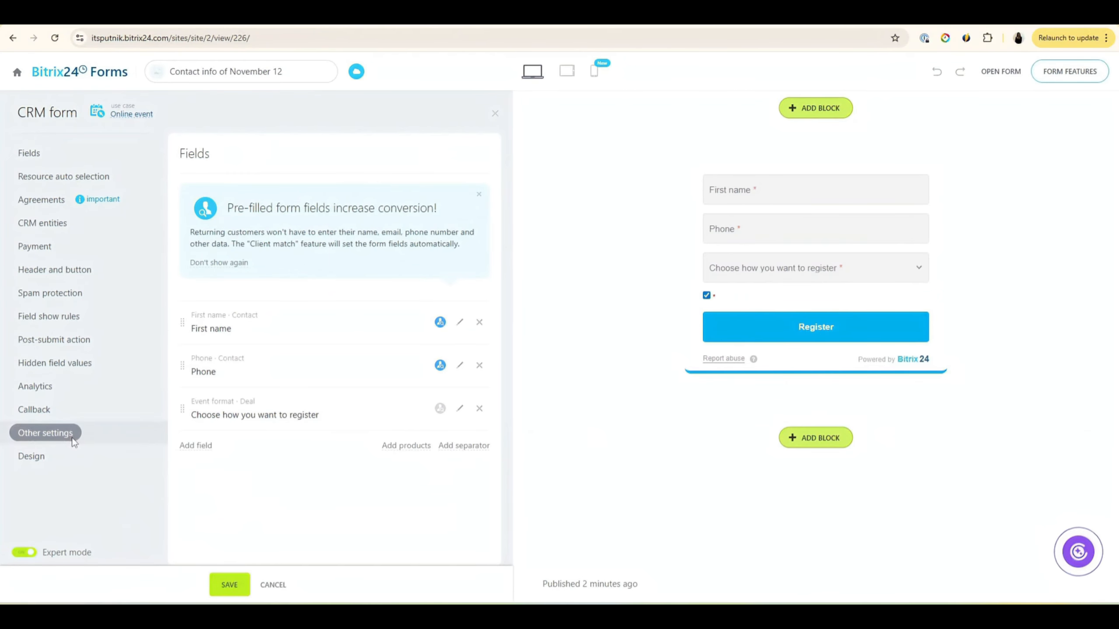
{"action": "left_click", "coordinate": [26, 466]}
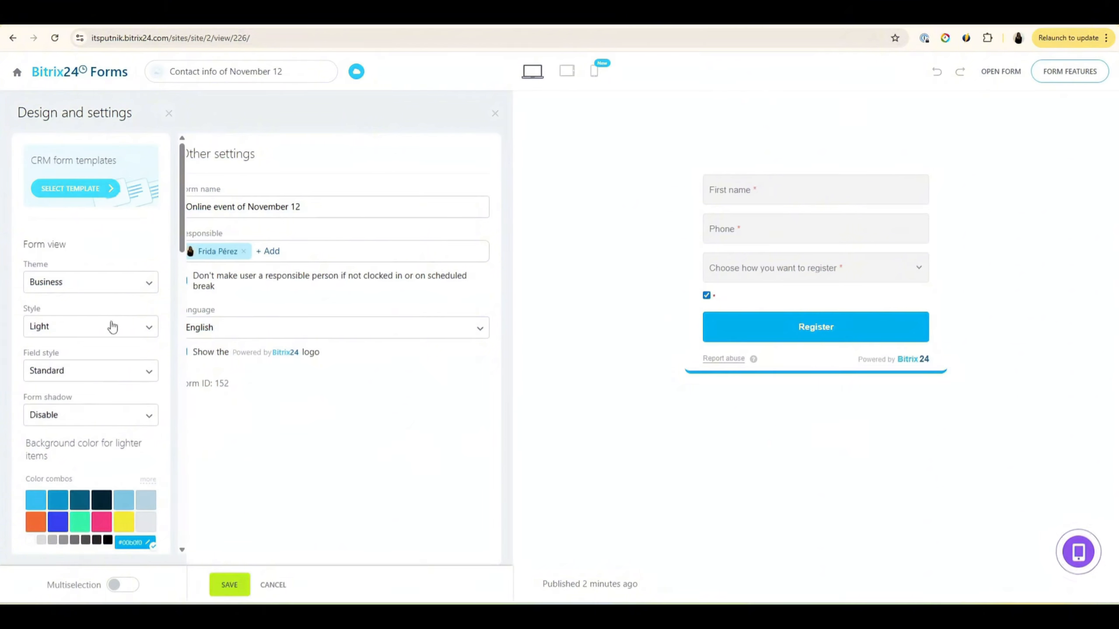
{"action": "left_click", "coordinate": [108, 282]}
{"action": "left_click", "coordinate": [90, 332]}
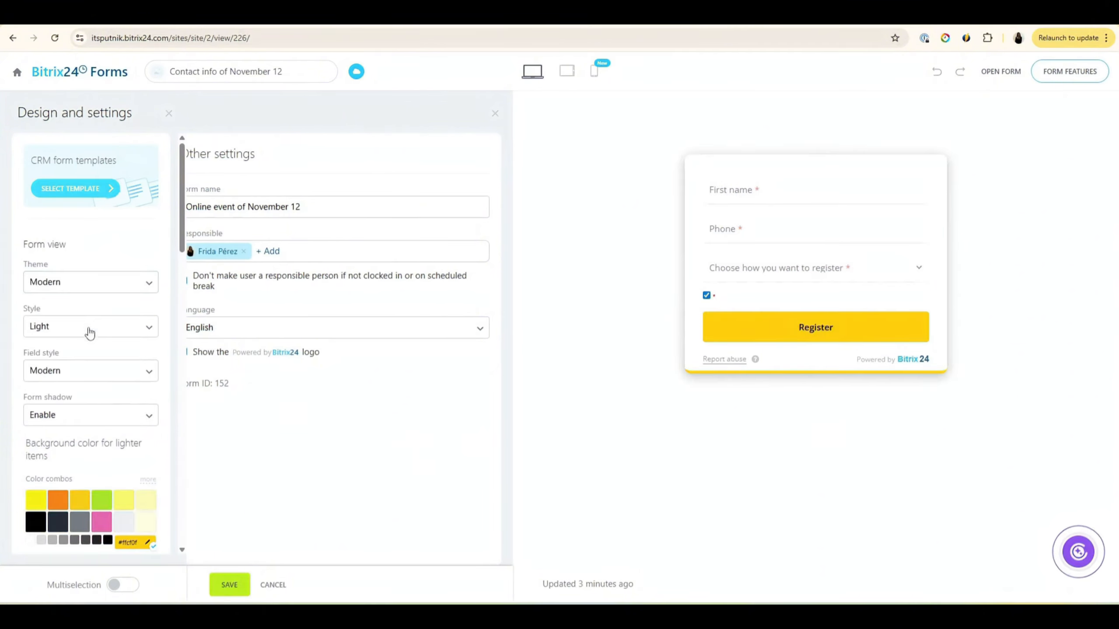
{"action": "scroll", "coordinate": [105, 512], "scroll_direction": "down", "scroll_amount": 1}
{"action": "scroll", "coordinate": [106, 514], "scroll_direction": "down", "scroll_amount": 1}
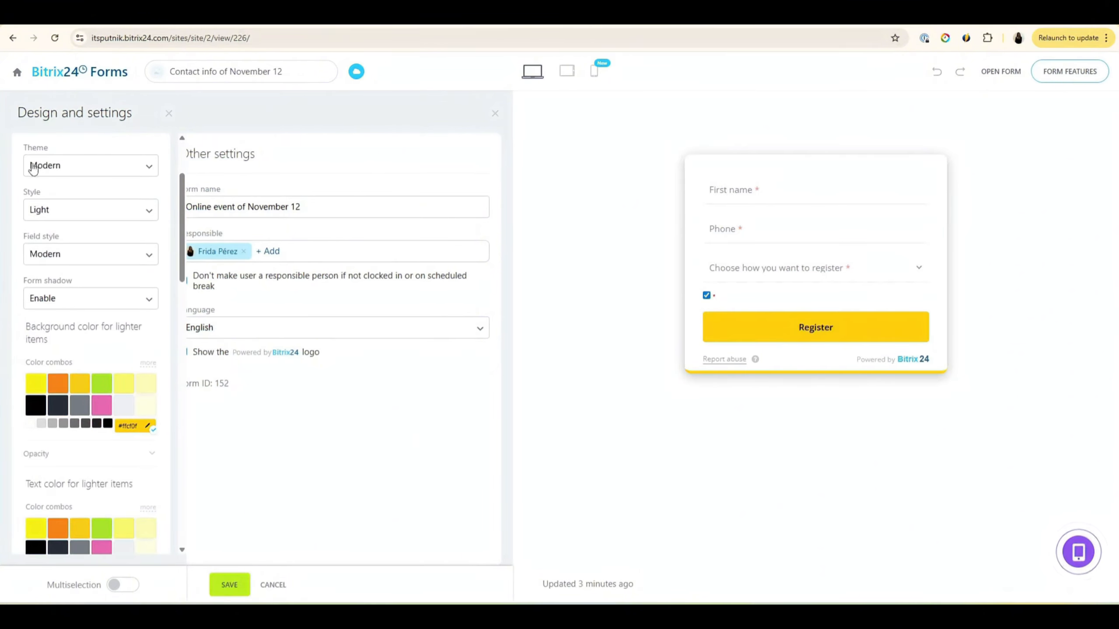
{"action": "scroll", "coordinate": [81, 495], "scroll_direction": "down", "scroll_amount": 3}
{"action": "scroll", "coordinate": [102, 412], "scroll_direction": "up", "scroll_amount": 5}
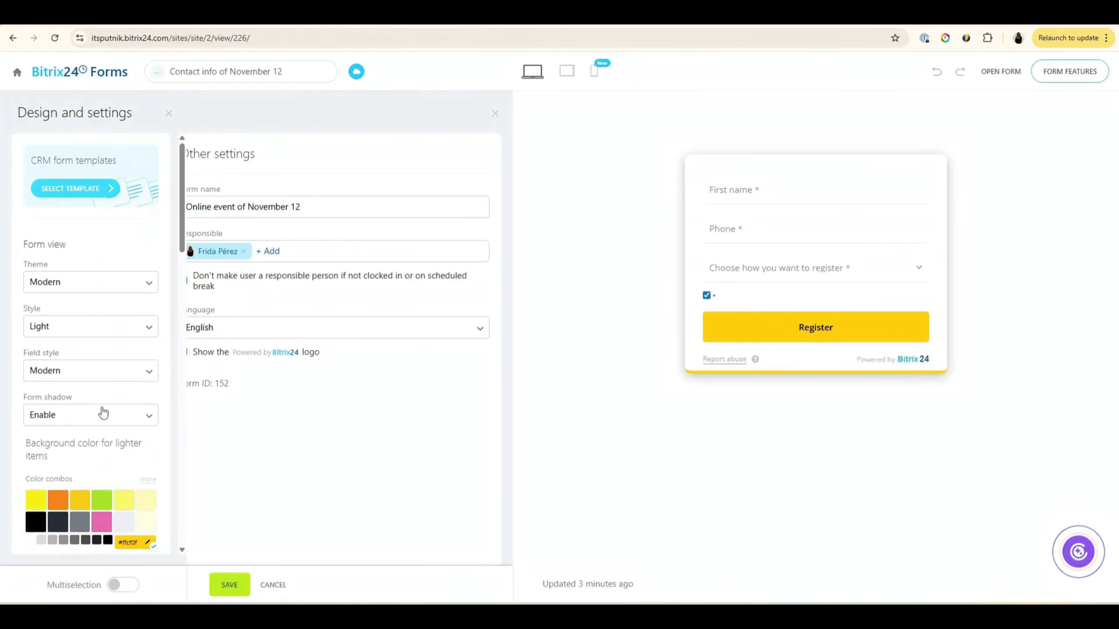
{"action": "scroll", "coordinate": [133, 312], "scroll_direction": "down", "scroll_amount": 9}
{"action": "scroll", "coordinate": [132, 335], "scroll_direction": "down", "scroll_amount": 6}
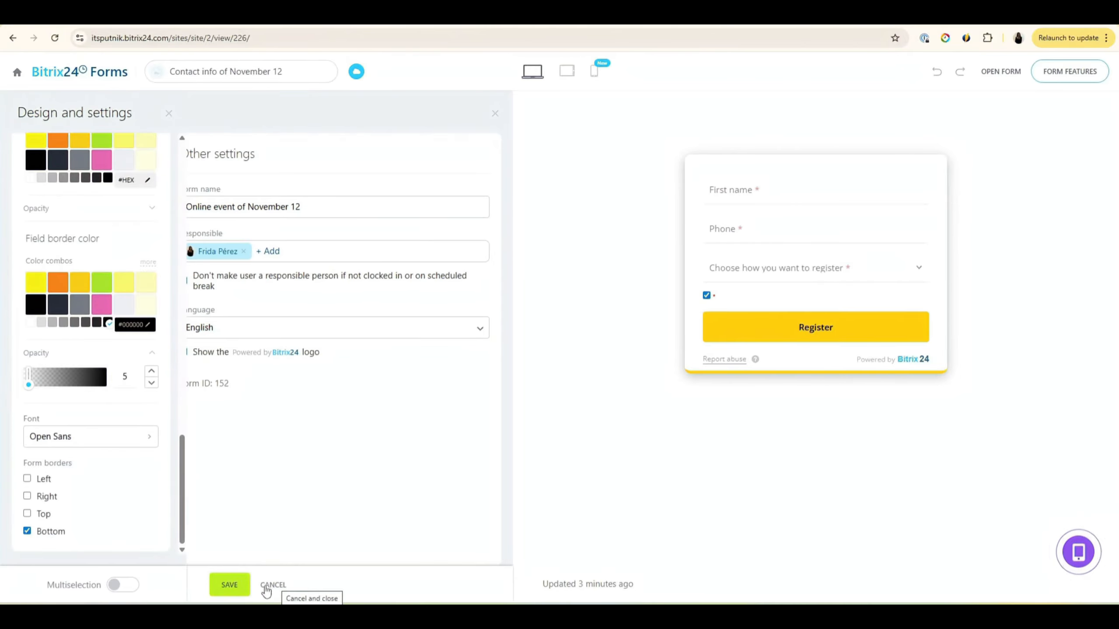
{"action": "left_click", "coordinate": [244, 590]}
{"action": "scroll", "coordinate": [91, 330], "scroll_direction": "up", "scroll_amount": 8}
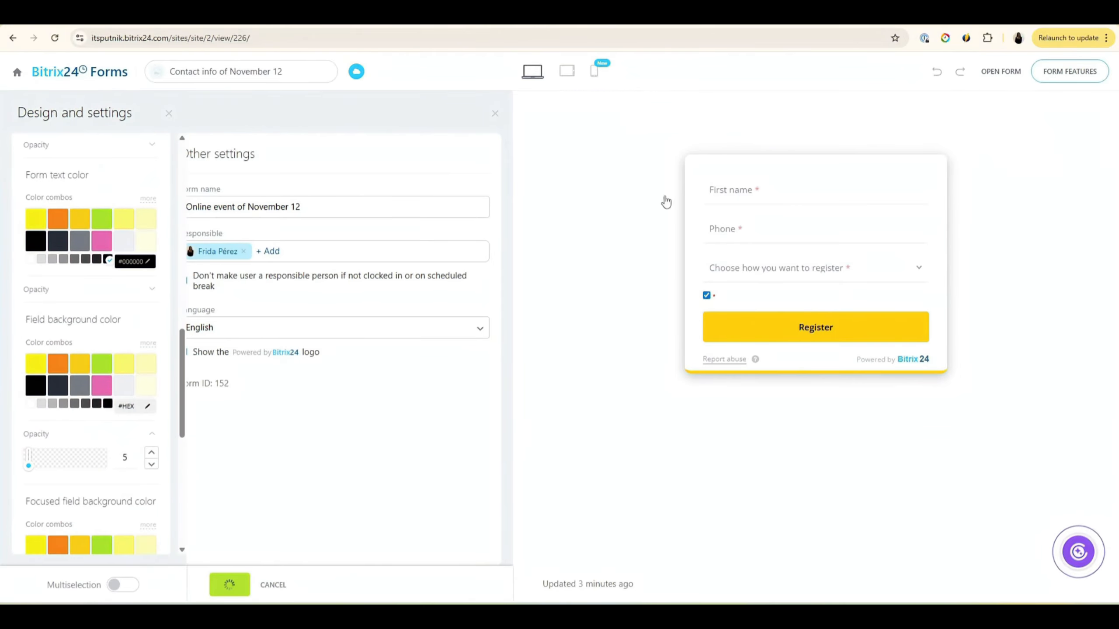
Step: Confirm the form creates a Deal + Customer in CRM, then open the published form in a new tab
{"action": "left_click", "coordinate": [168, 115]}
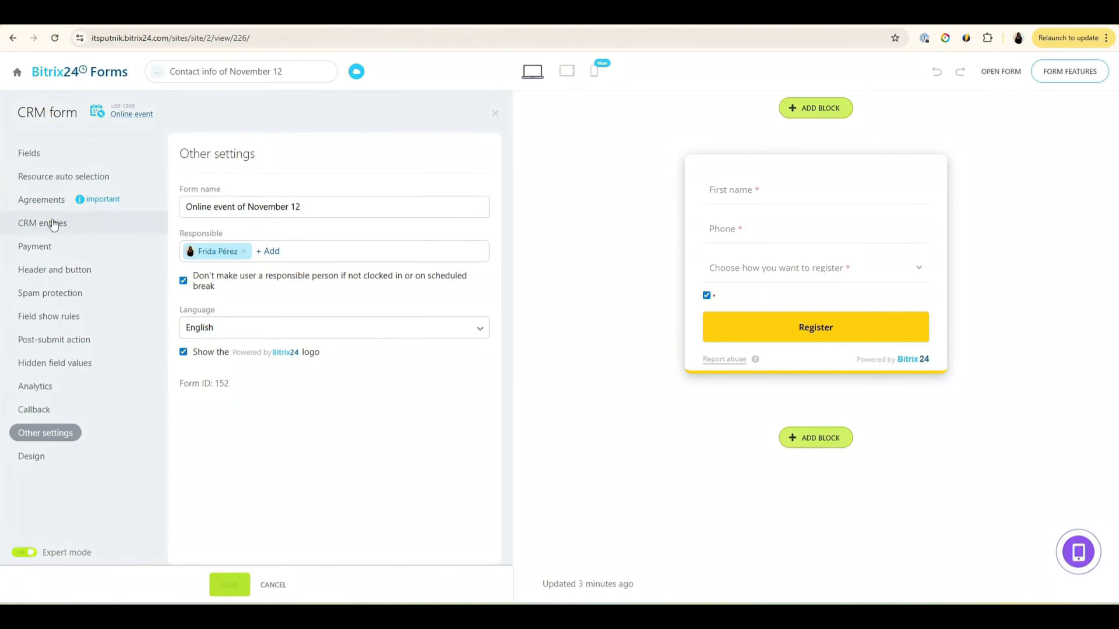
{"action": "left_click", "coordinate": [39, 224]}
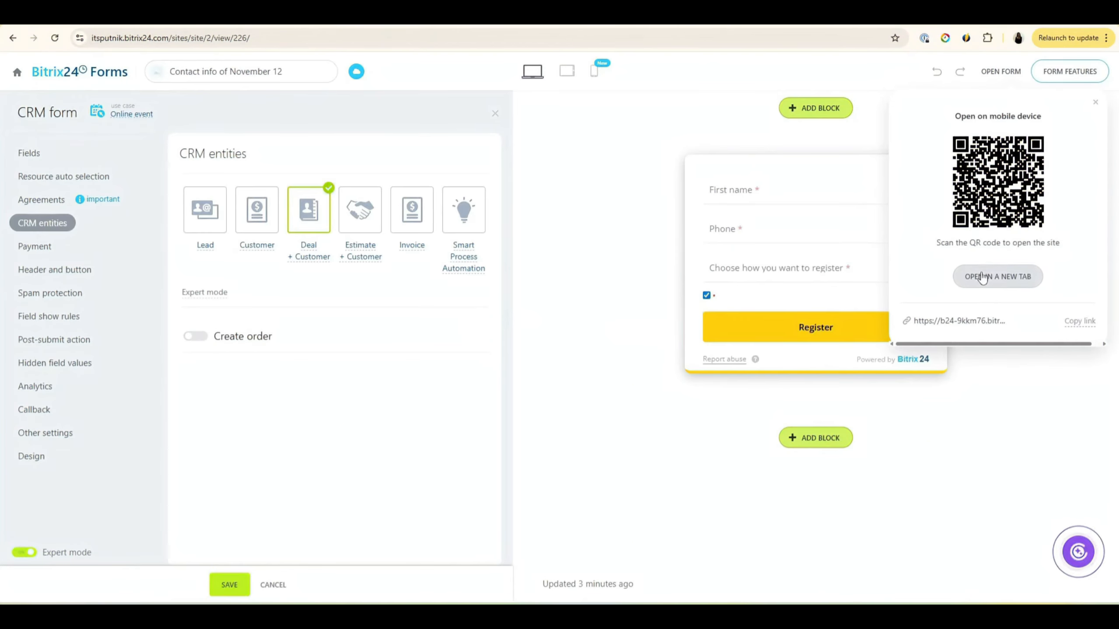
{"action": "left_click", "coordinate": [983, 278]}
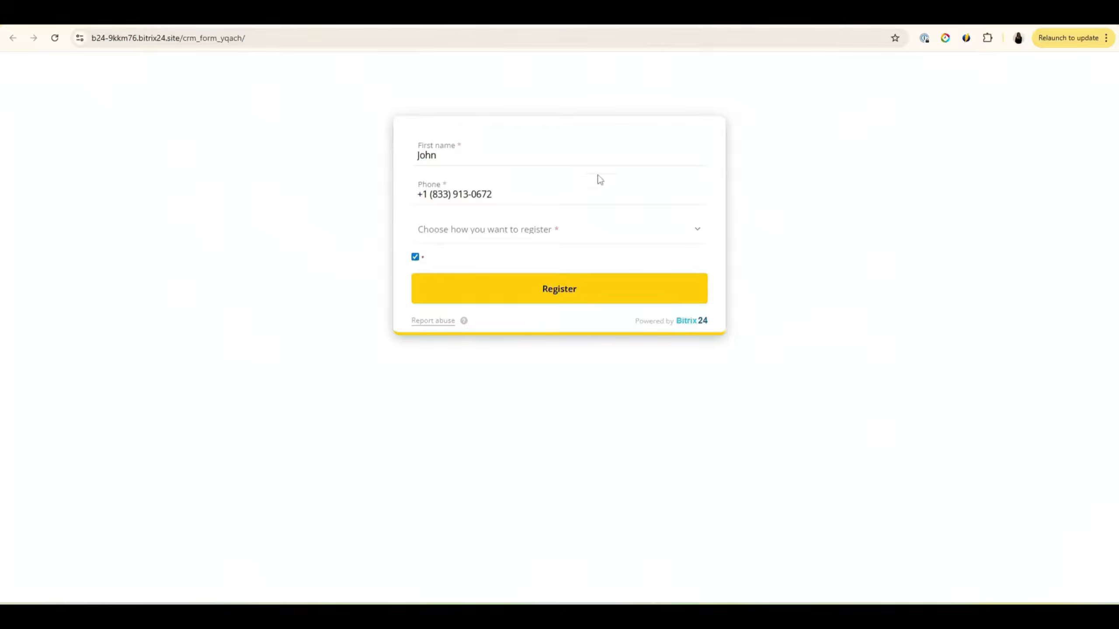
Step: Submit a test registration with a test phone number and Virtual (online) selected
{"action": "left_click", "coordinate": [612, 241]}
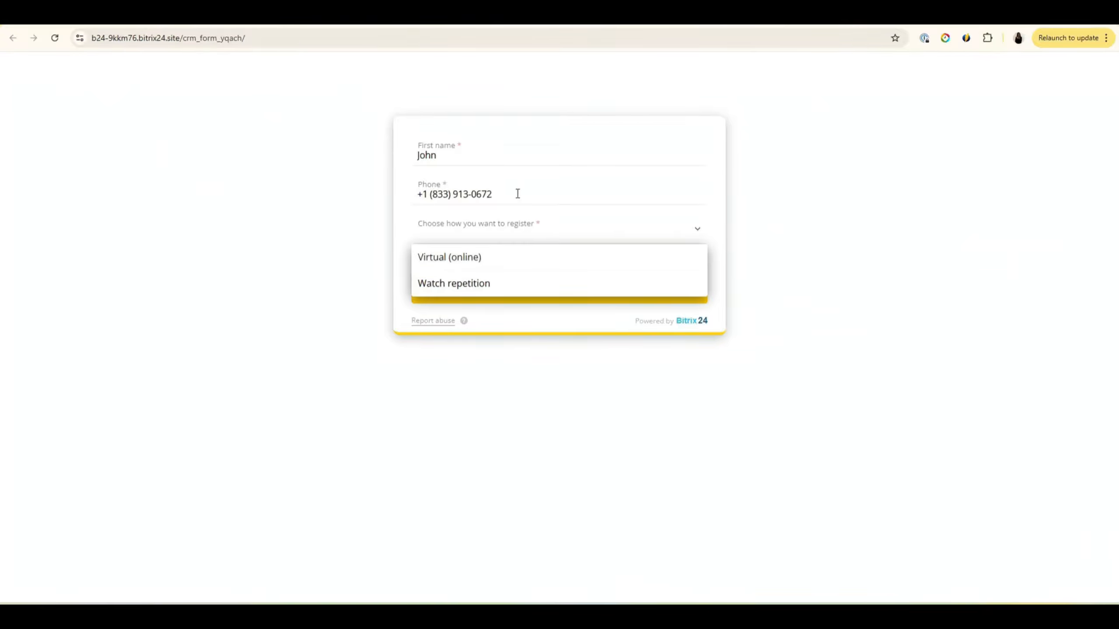
{"action": "left_click_drag", "start_coordinate": [518, 194], "coordinate": [298, 169]}
{"action": "type", "text": "11111111112"}
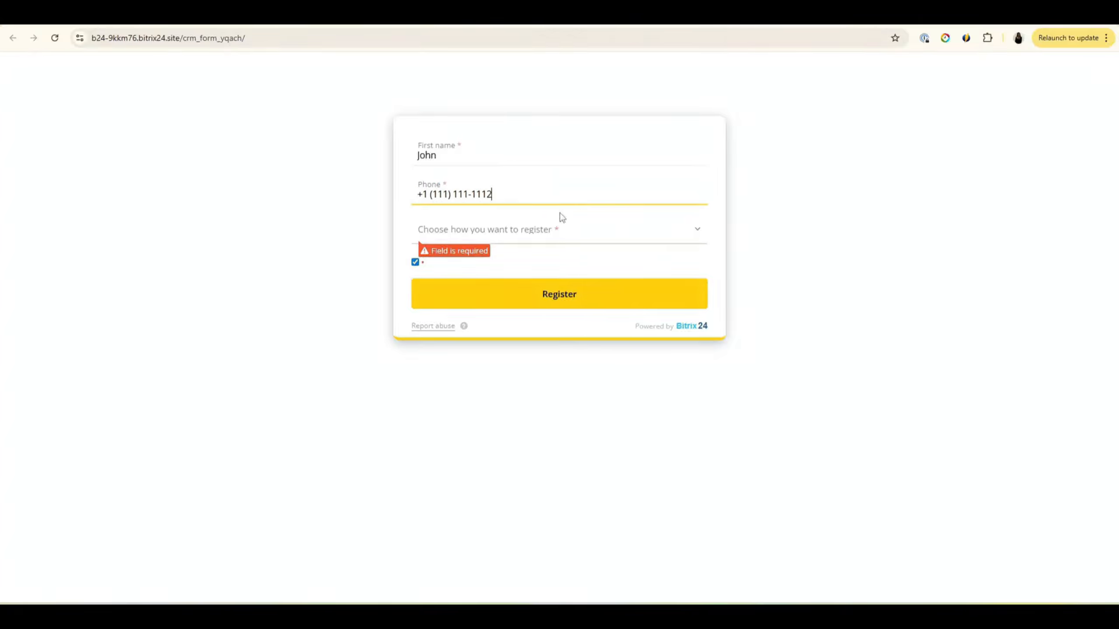
{"action": "left_click", "coordinate": [564, 230]}
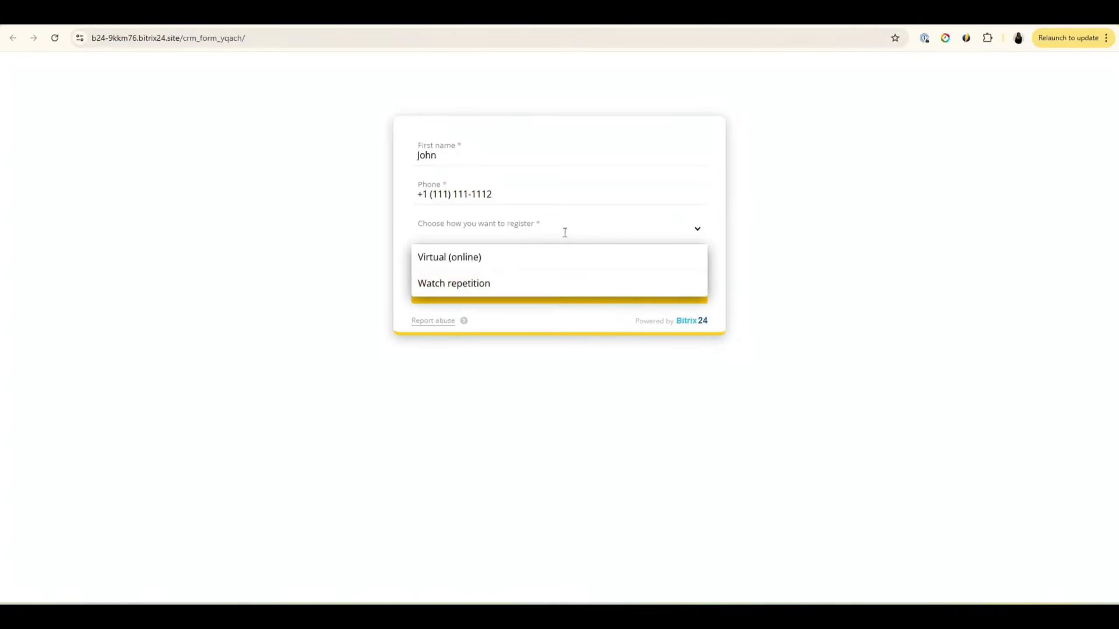
{"action": "left_click", "coordinate": [473, 260]}
{"action": "left_click", "coordinate": [561, 289]}
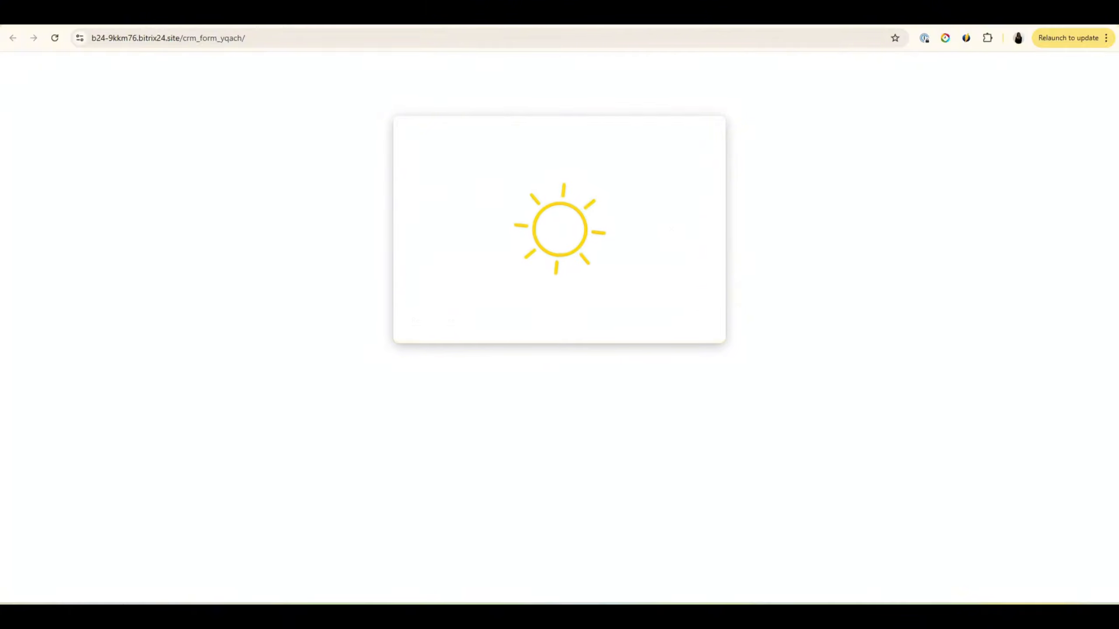
Step: Load the Bitrix24 portal in a new browser tab
{"action": "key", "text": "ctrl+t"}
{"action": "type", "text": "it"}
{"action": "key", "text": "Return"}
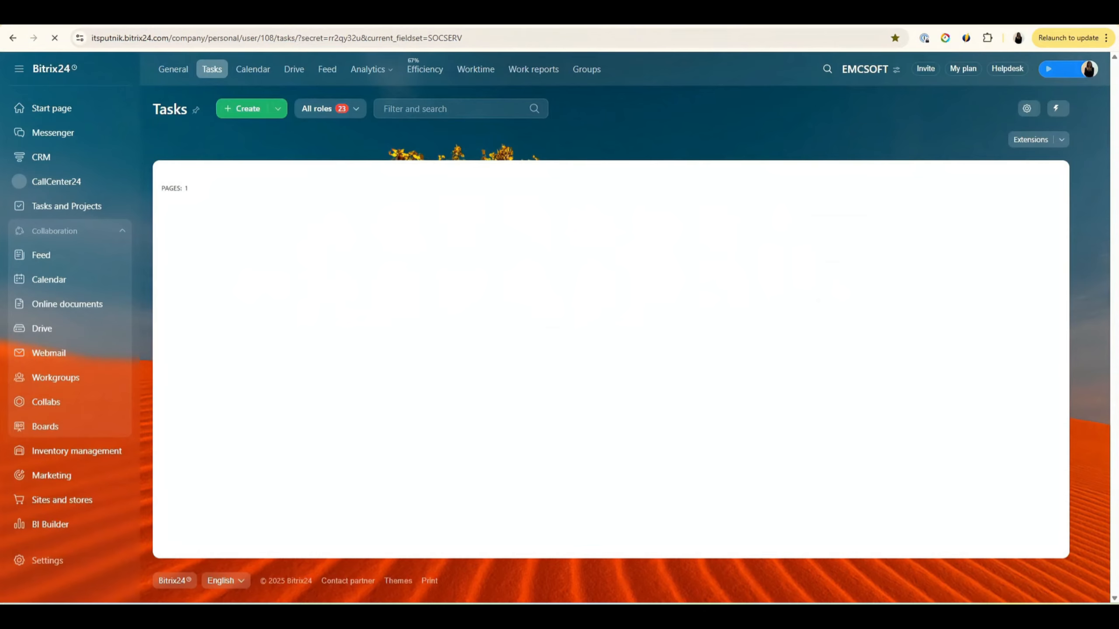
Step: Review the Online event deal created by the test submission on the CRM Deals board
{"action": "left_click", "coordinate": [79, 155]}
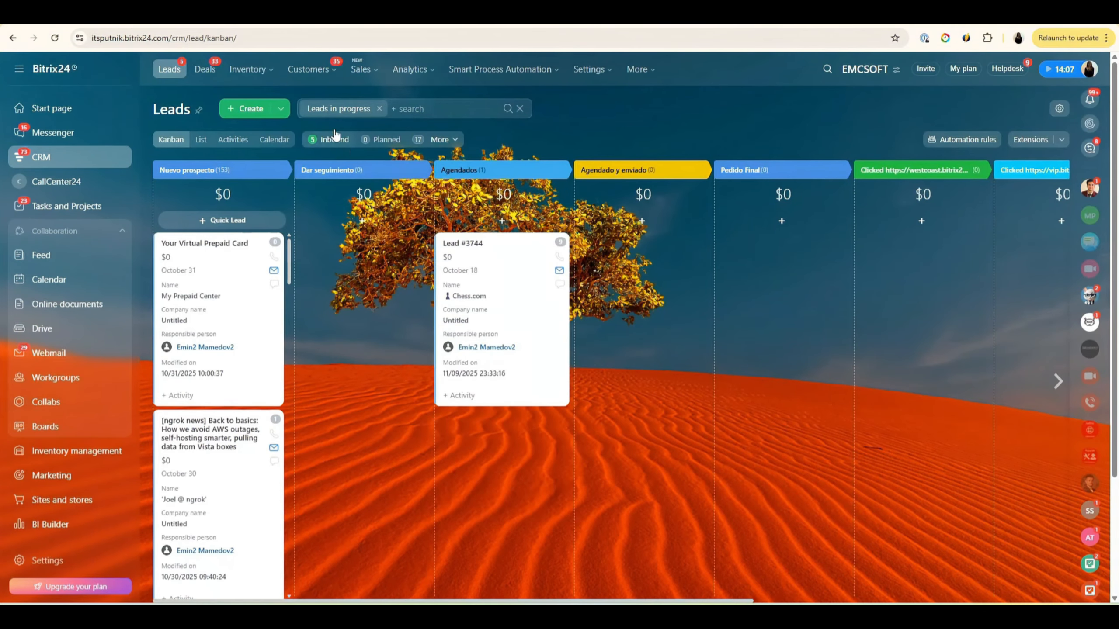
{"action": "mouse_move", "coordinate": [234, 84]}
{"action": "left_click", "coordinate": [202, 69]}
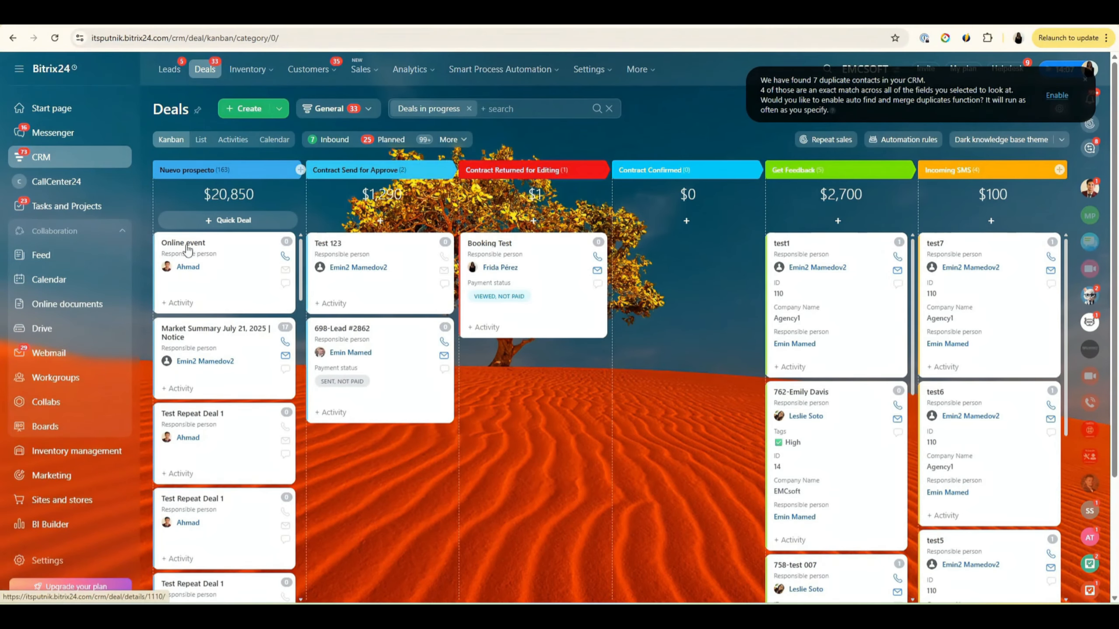
{"action": "left_click", "coordinate": [200, 247]}
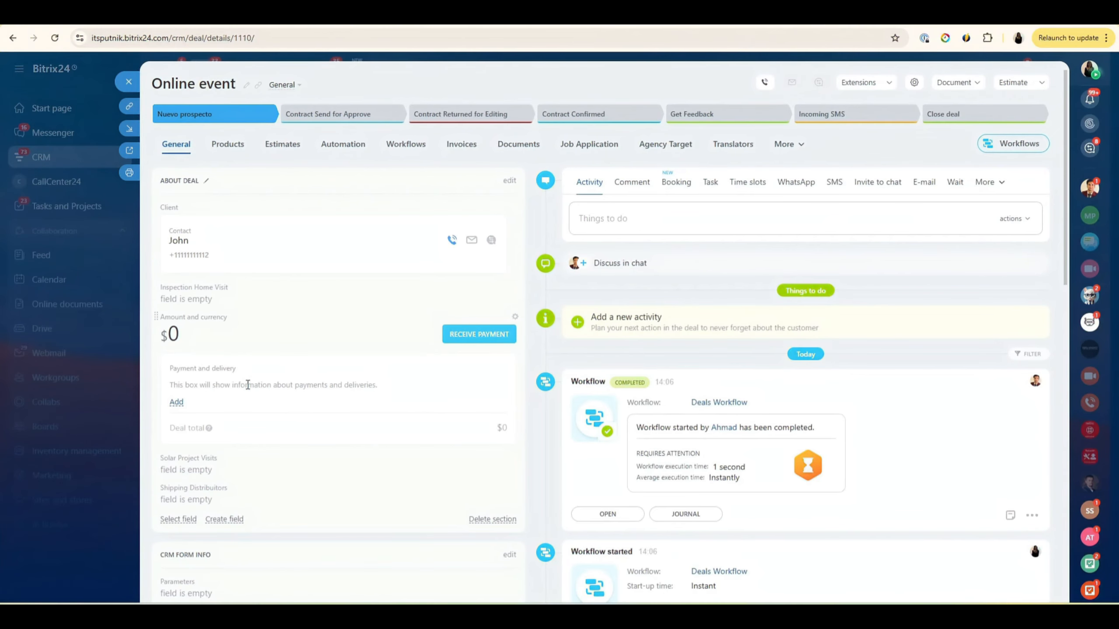
{"action": "scroll", "coordinate": [247, 385], "scroll_direction": "down", "scroll_amount": 1}
{"action": "scroll", "coordinate": [248, 384], "scroll_direction": "down", "scroll_amount": 5}
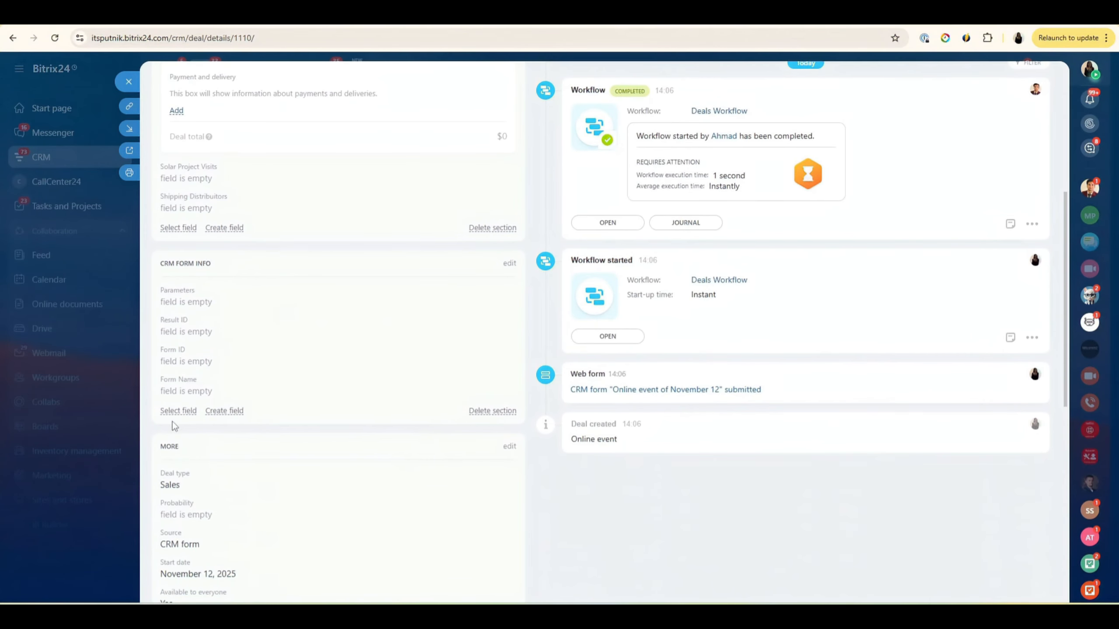
{"action": "scroll", "coordinate": [260, 381], "scroll_direction": "up", "scroll_amount": 6}
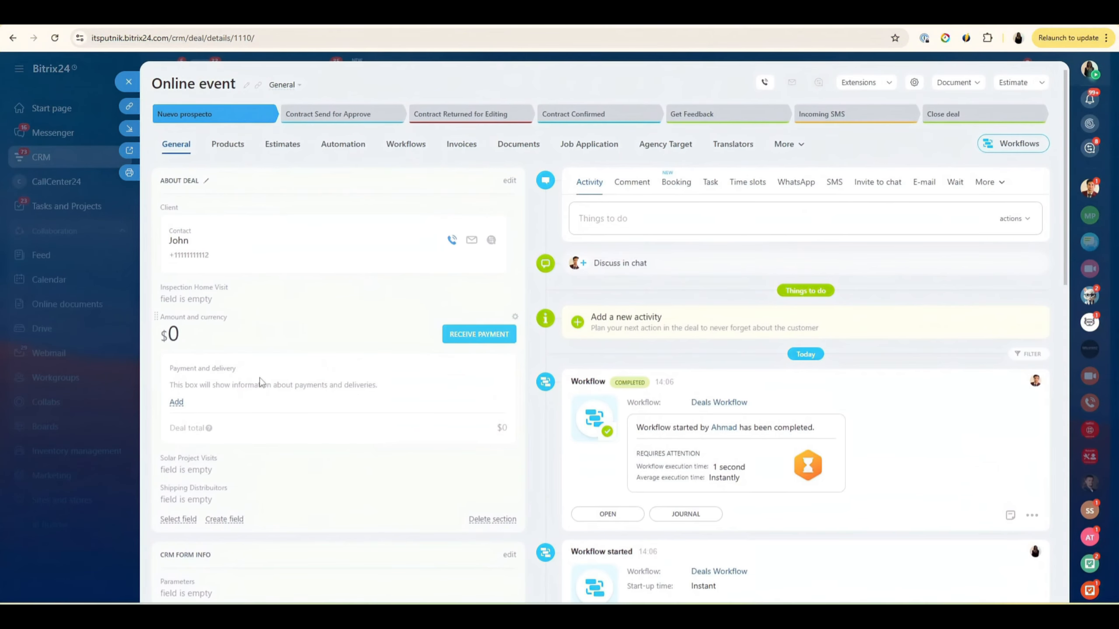
Step: Close the deal details and view the list of deal pipelines
{"action": "left_click", "coordinate": [129, 84]}
{"action": "left_click", "coordinate": [455, 417]}
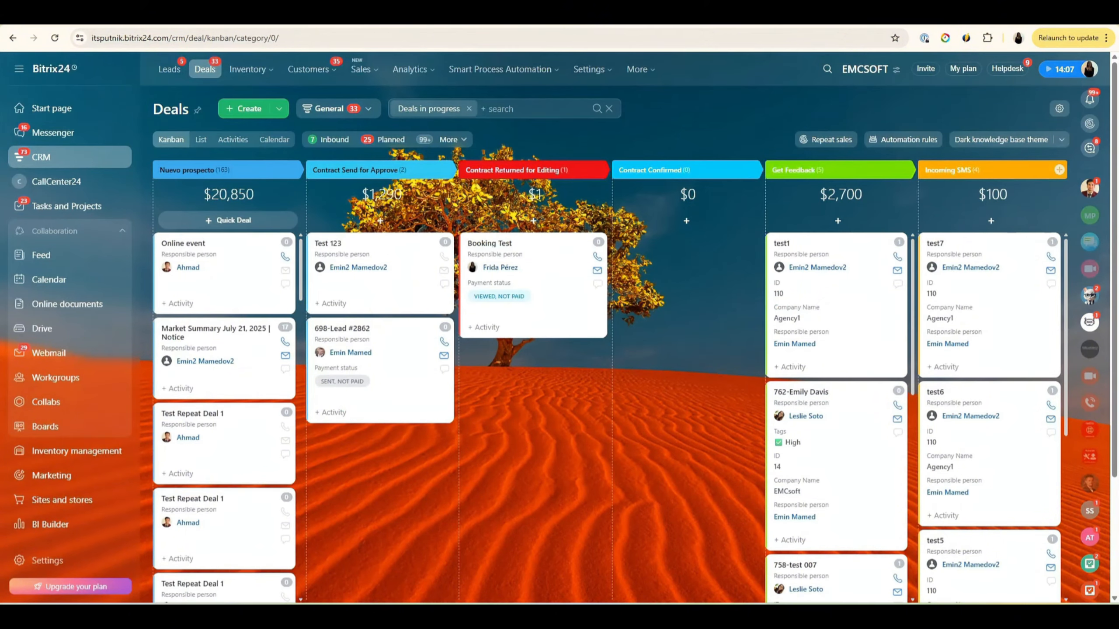
{"action": "mouse_move", "coordinate": [311, 72]}
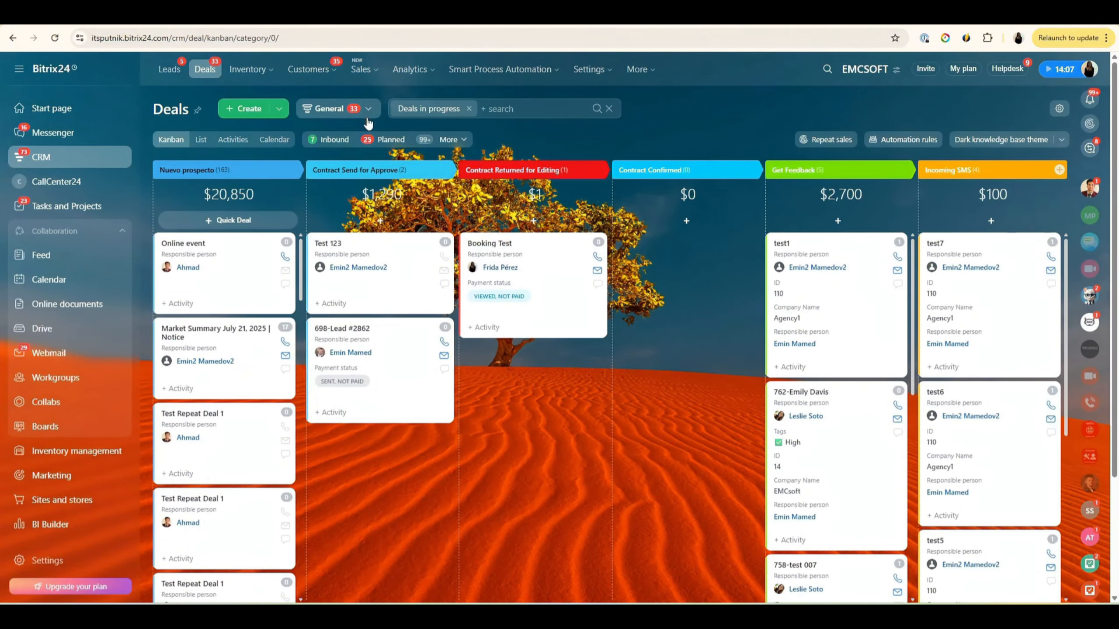
{"action": "left_click", "coordinate": [368, 110]}
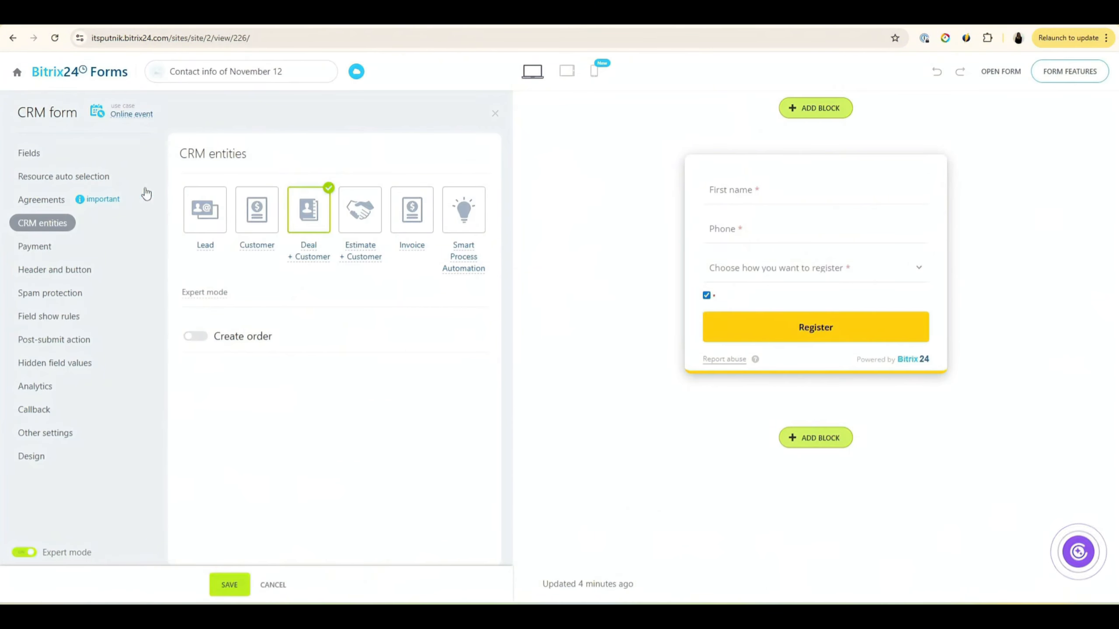
Step: Show Expert mode for Deal + Customer and keep the deal pipeline set to General
{"action": "left_click", "coordinate": [218, 294]}
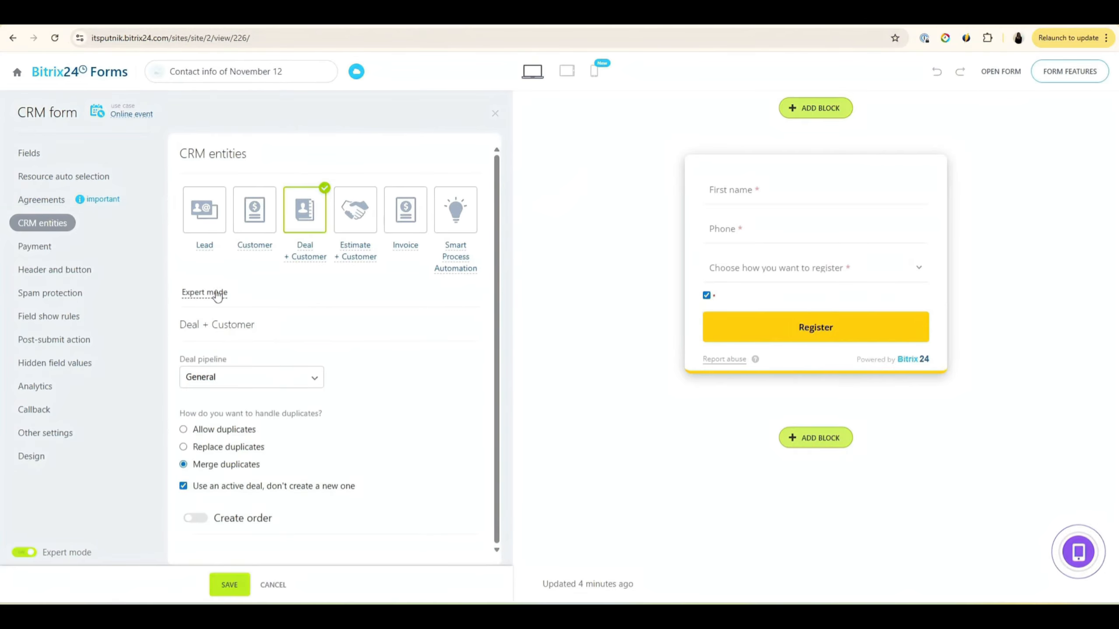
{"action": "left_click", "coordinate": [300, 384]}
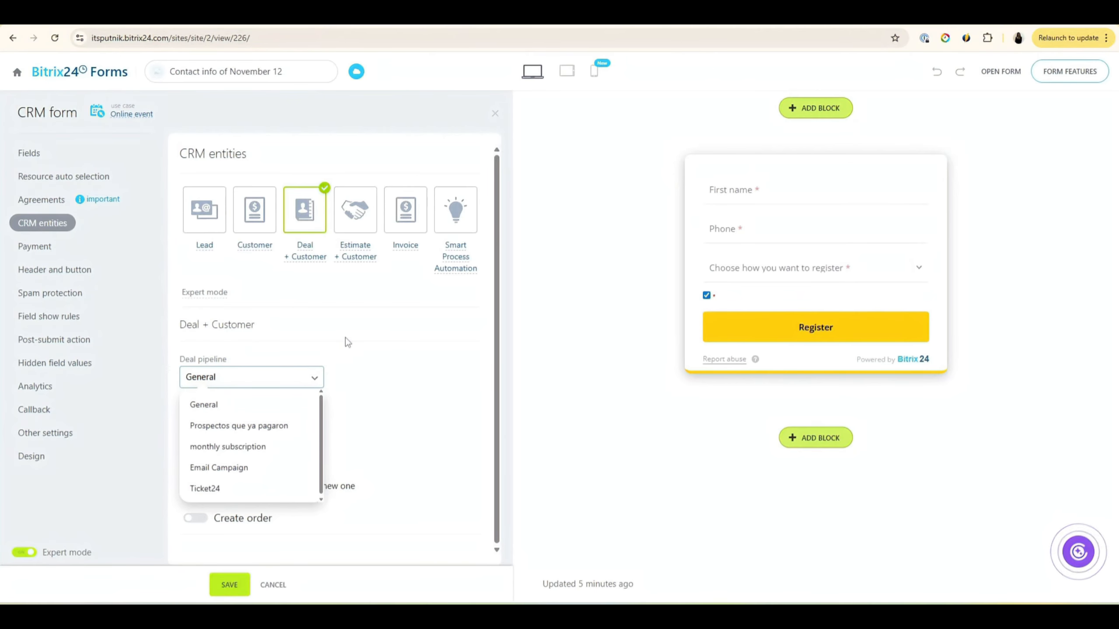
{"action": "left_click", "coordinate": [398, 353]}
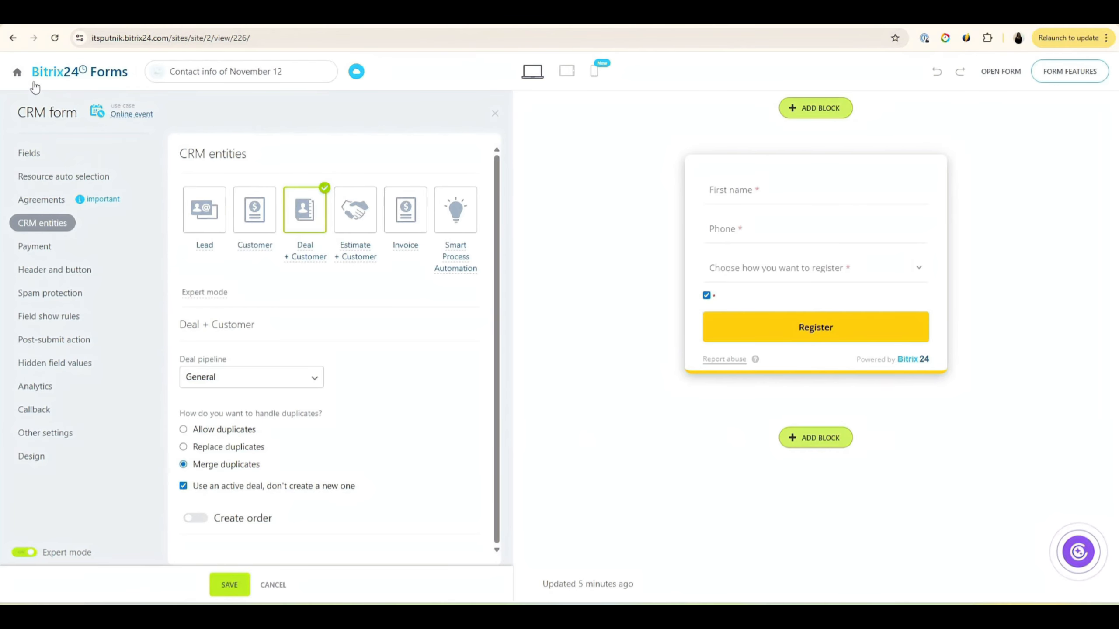
Step: Leave the editor for CRM forms and scroll a new form's use cases to event registration
{"action": "left_click", "coordinate": [17, 75]}
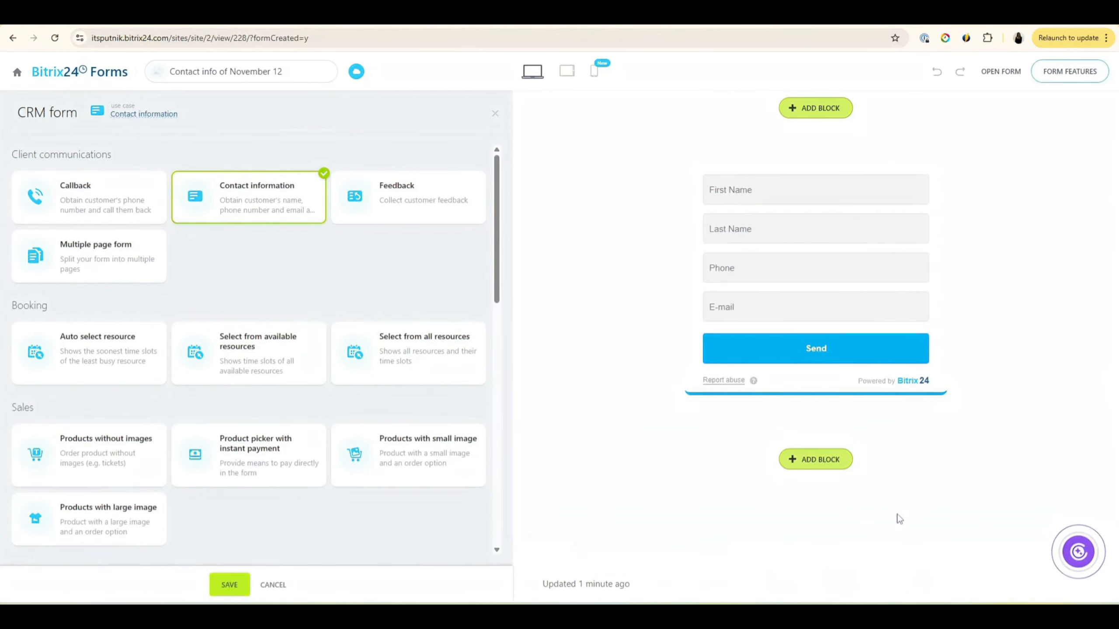
{"action": "scroll", "coordinate": [395, 382], "scroll_direction": "down", "scroll_amount": 10}
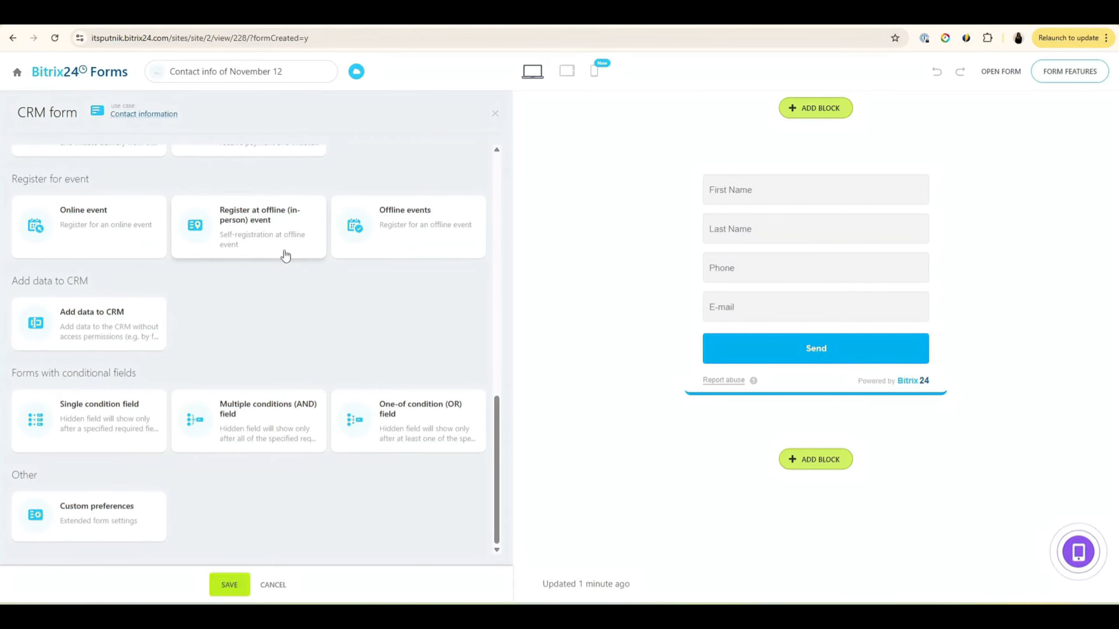
Step: Apply the 'Register at offline (in-person) event' use case, adding Company Name and Position fields
{"action": "left_click", "coordinate": [270, 239]}
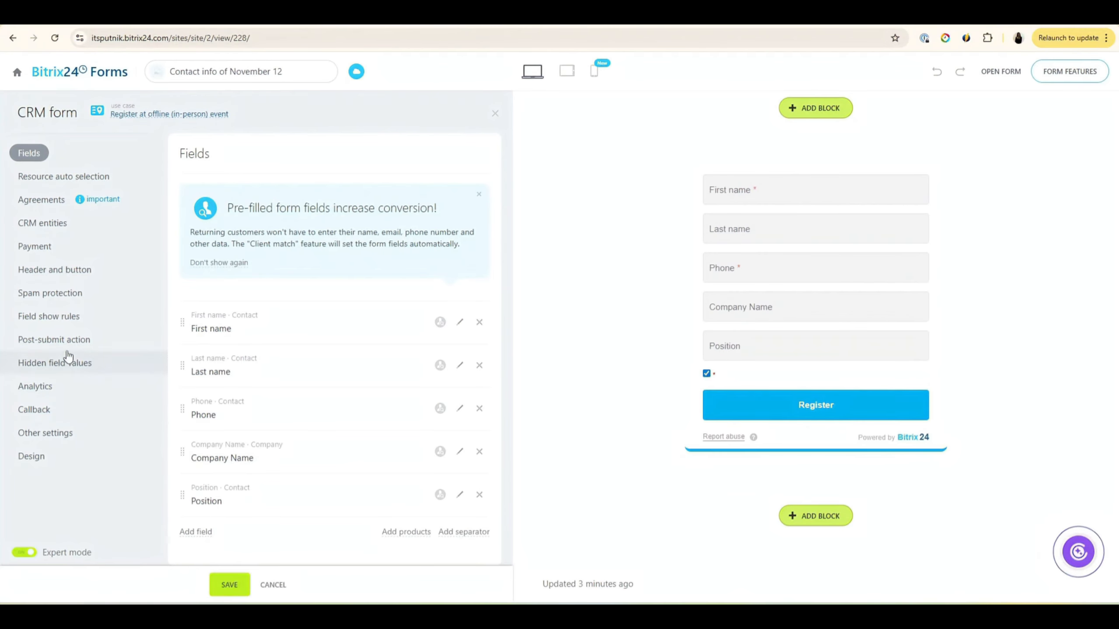
Step: Review hidden field values, then delete Last name, Company Name and Position from the field list
{"action": "left_click", "coordinate": [69, 370]}
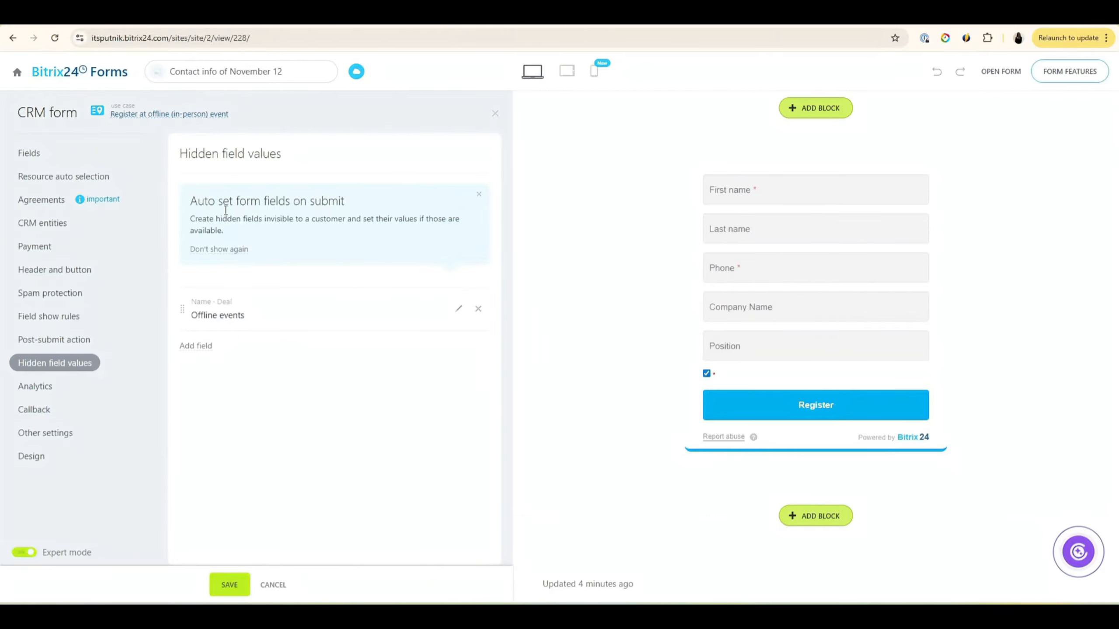
{"action": "left_click", "coordinate": [50, 157]}
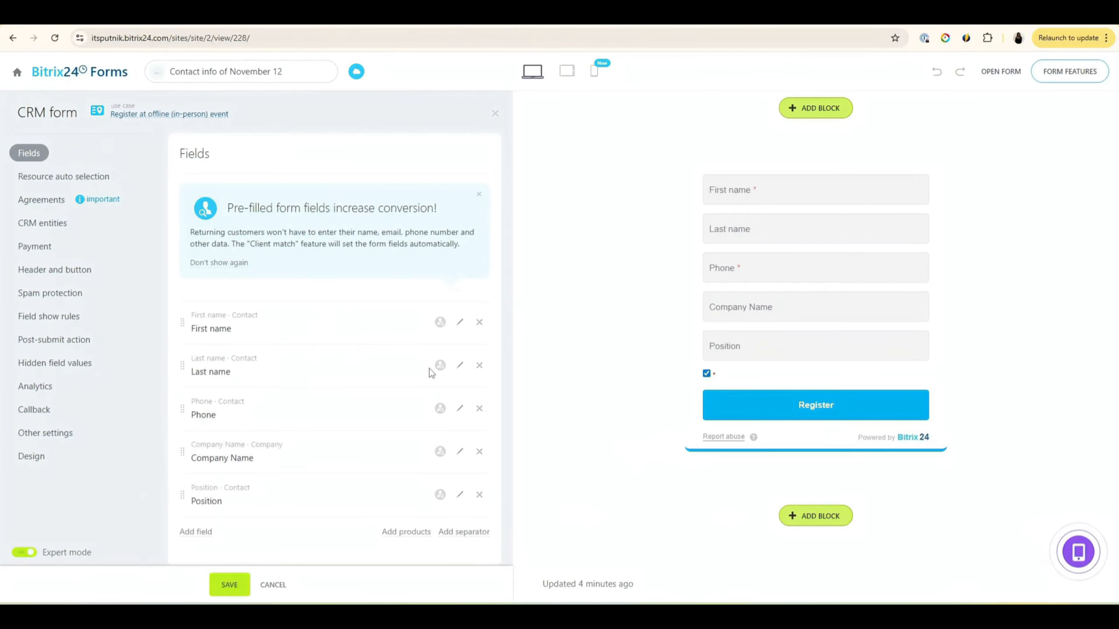
{"action": "left_click", "coordinate": [479, 365]}
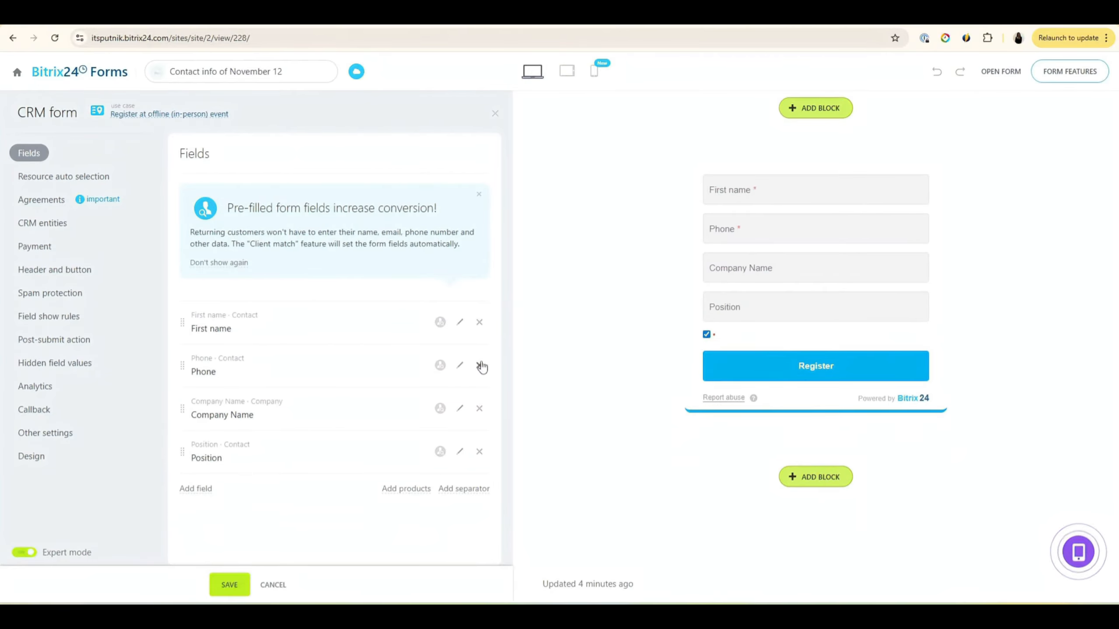
{"action": "left_click", "coordinate": [479, 409]}
{"action": "left_click", "coordinate": [479, 409]}
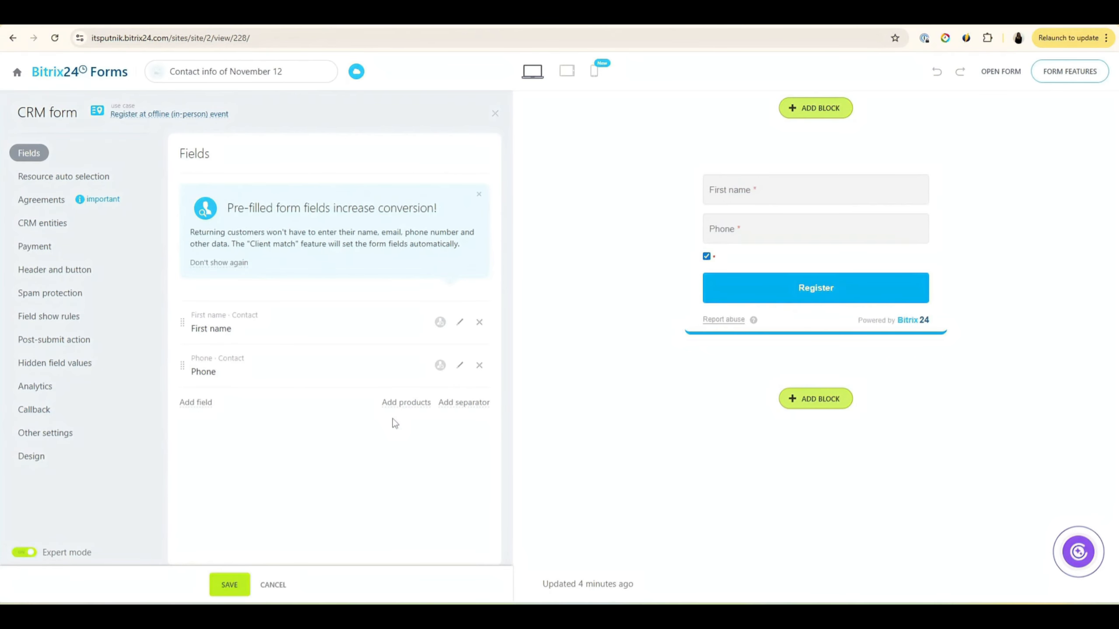
Step: Browse the CRM field picker without adding anything, then show the form's Design and settings panel
{"action": "left_click", "coordinate": [198, 402]}
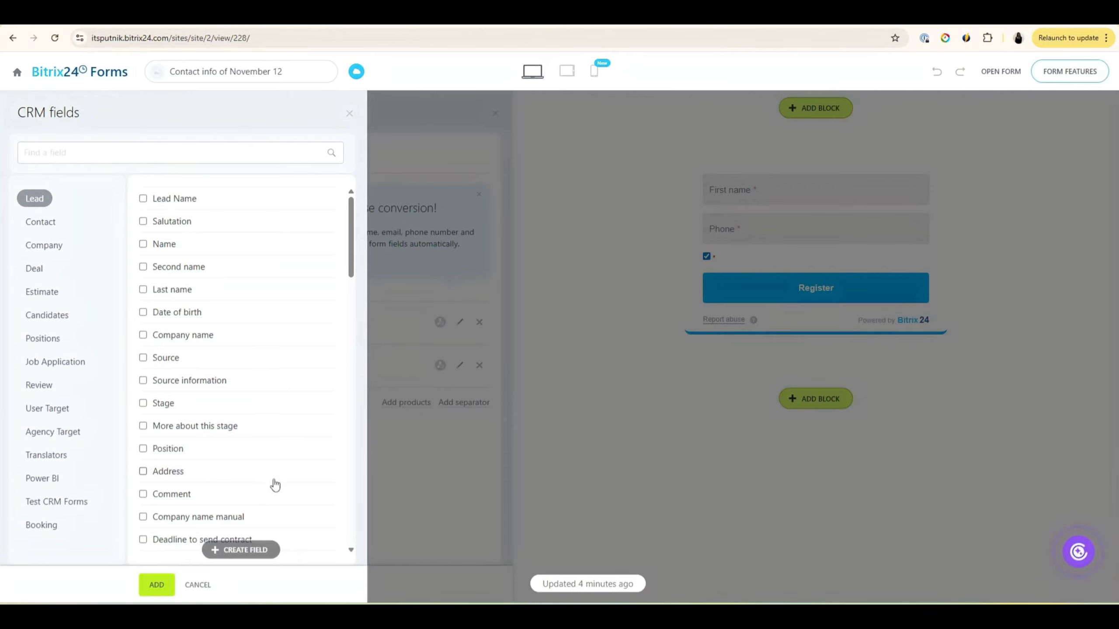
{"action": "left_click", "coordinate": [595, 441]}
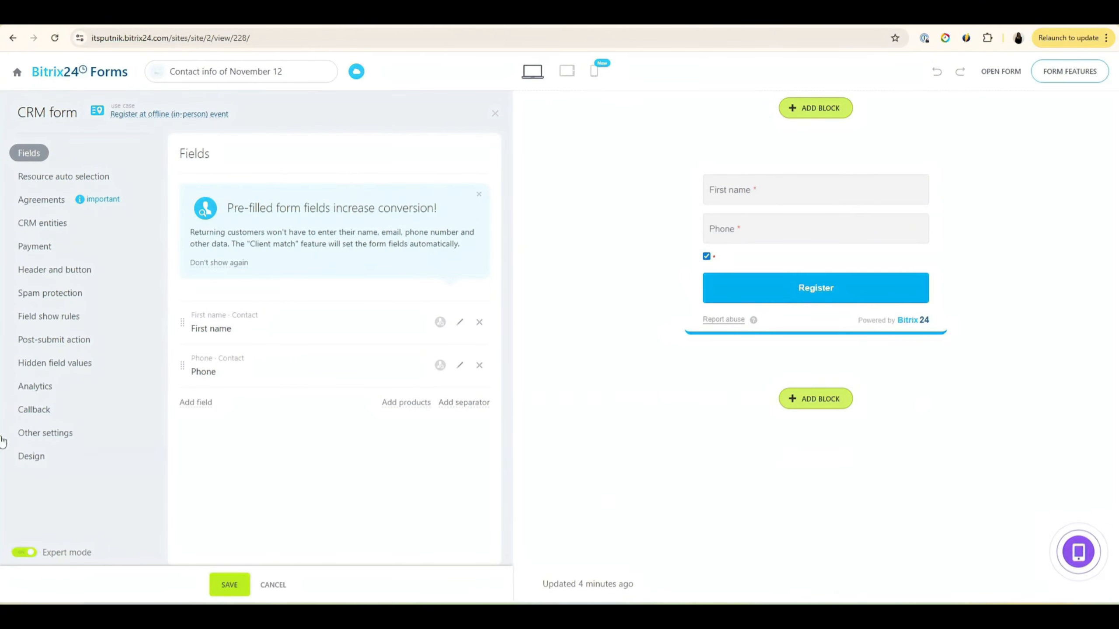
{"action": "left_click", "coordinate": [47, 462]}
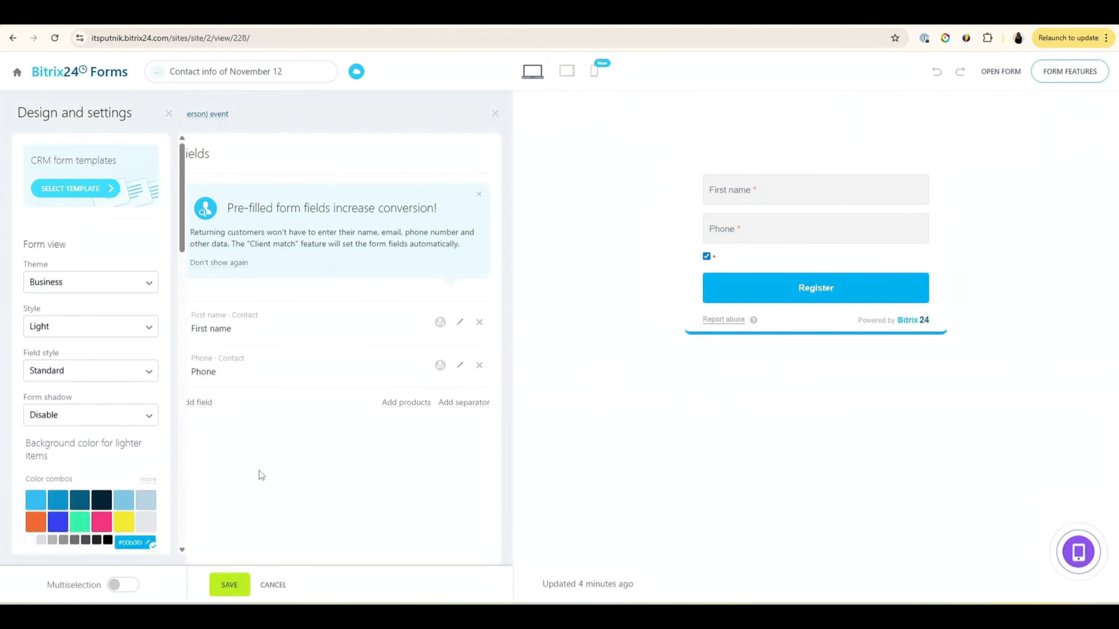
Step: Apply and save the Modern theme, then check the form's Deal + Customer CRM entities
{"action": "left_click", "coordinate": [102, 287]}
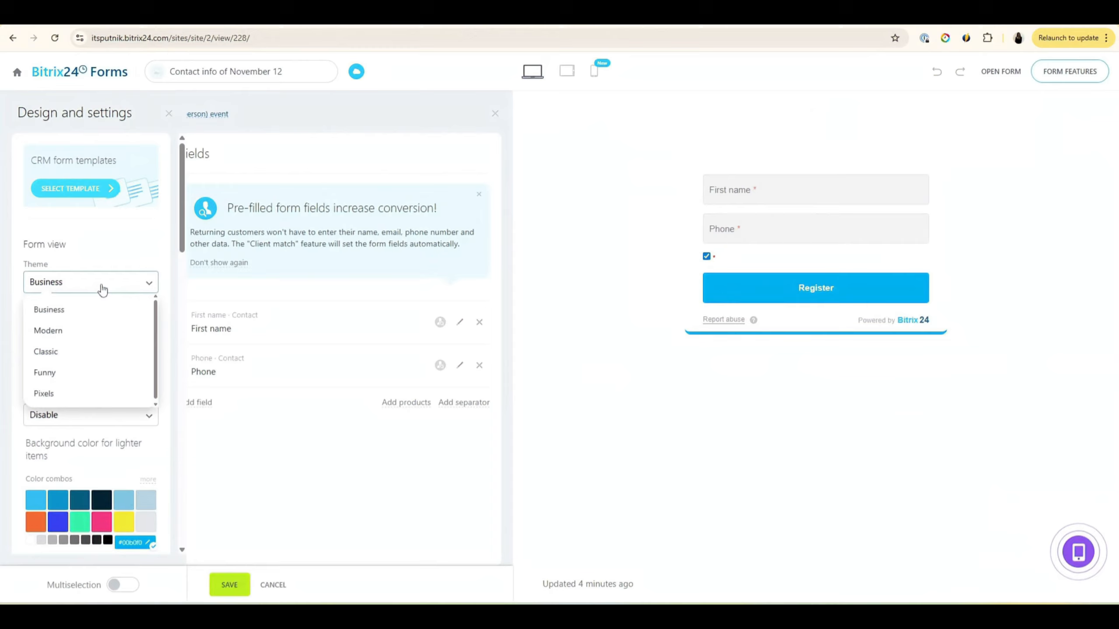
{"action": "left_click", "coordinate": [77, 329]}
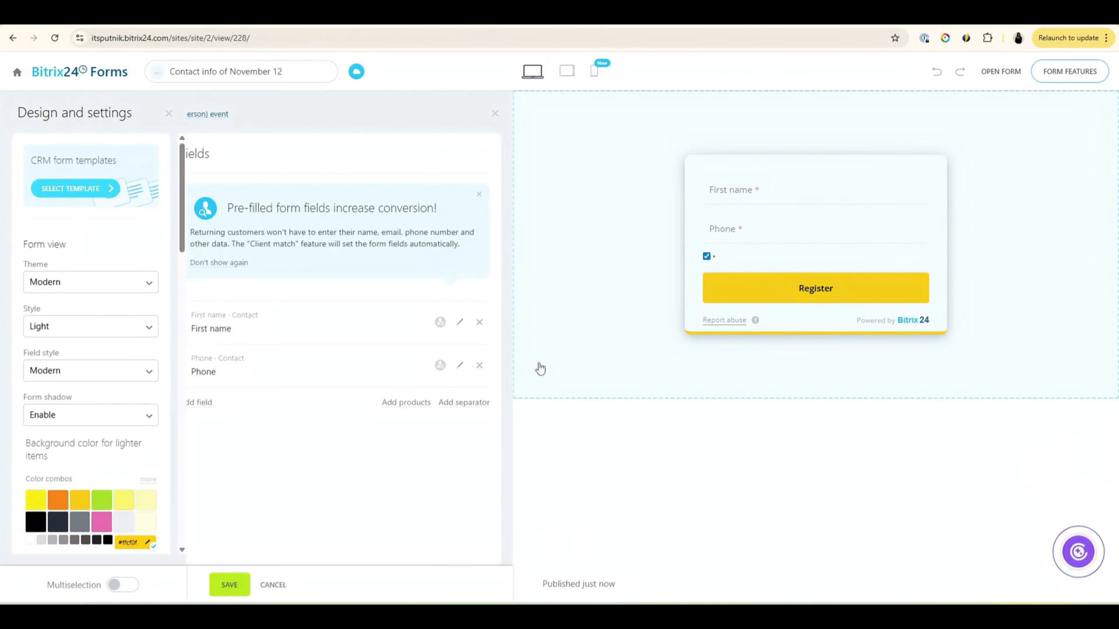
{"action": "left_click", "coordinate": [224, 588]}
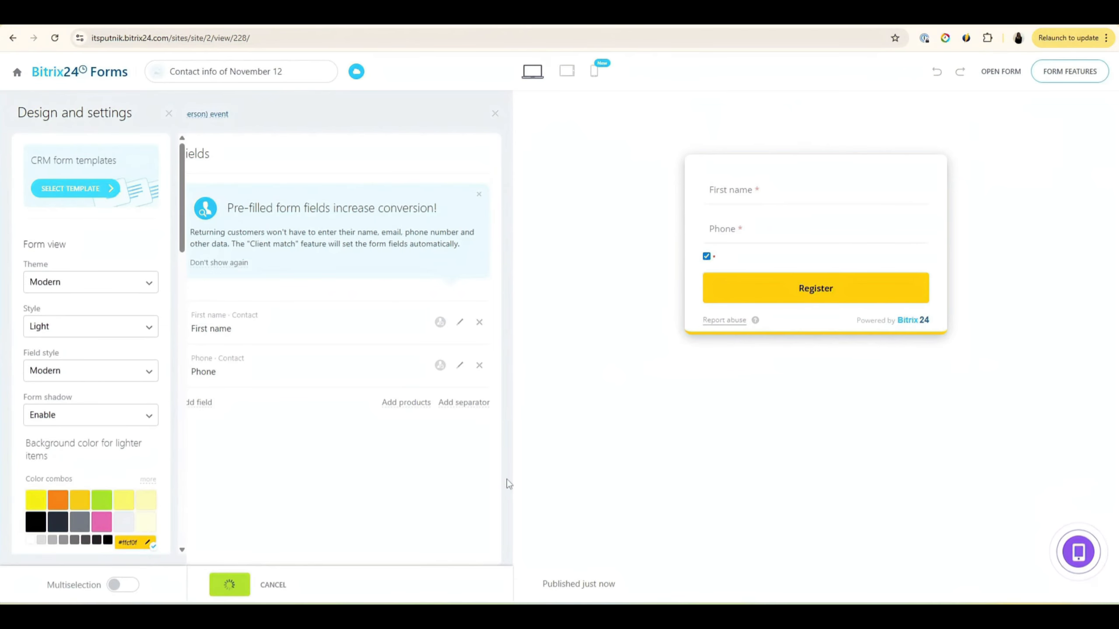
{"action": "left_click", "coordinate": [169, 114]}
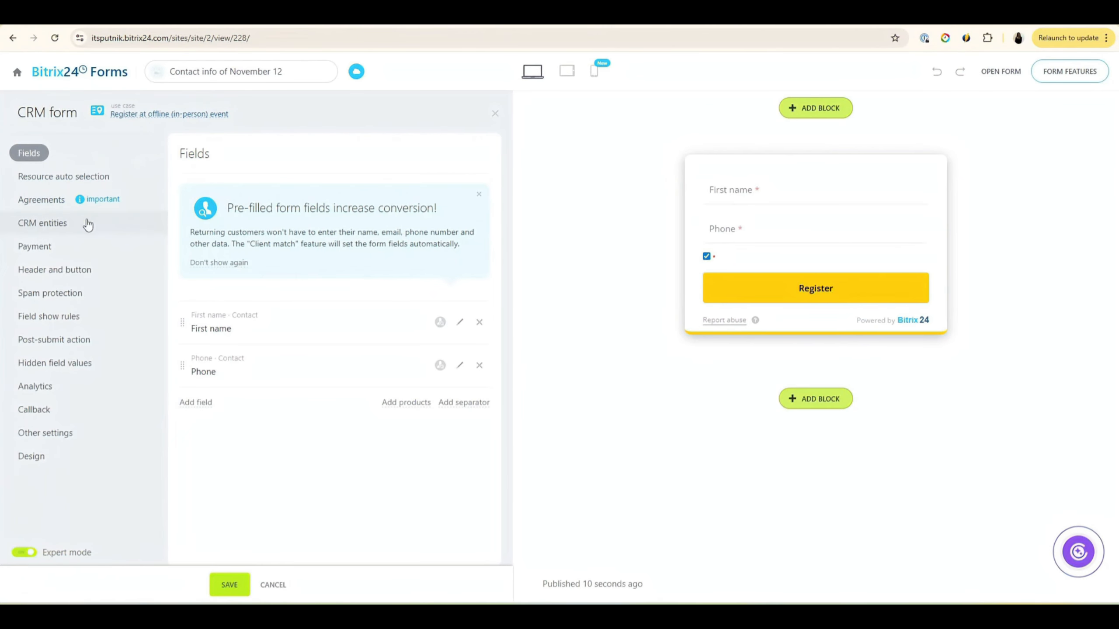
{"action": "left_click", "coordinate": [43, 224]}
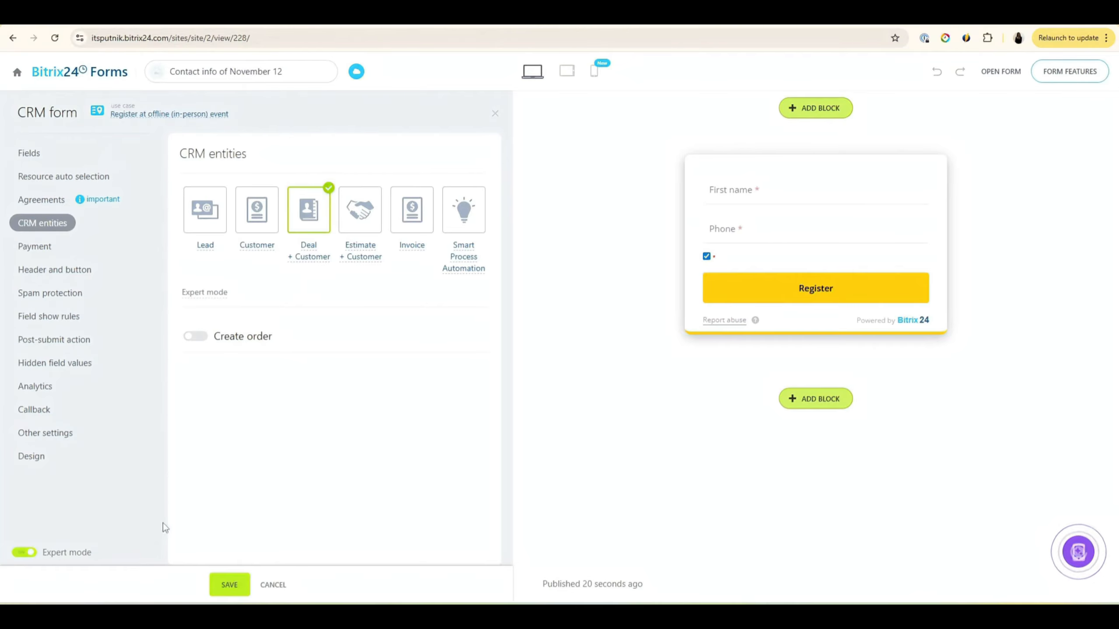
Step: Open the live form in a new tab and register with a test first name and phone number
{"action": "left_click", "coordinate": [1001, 71]}
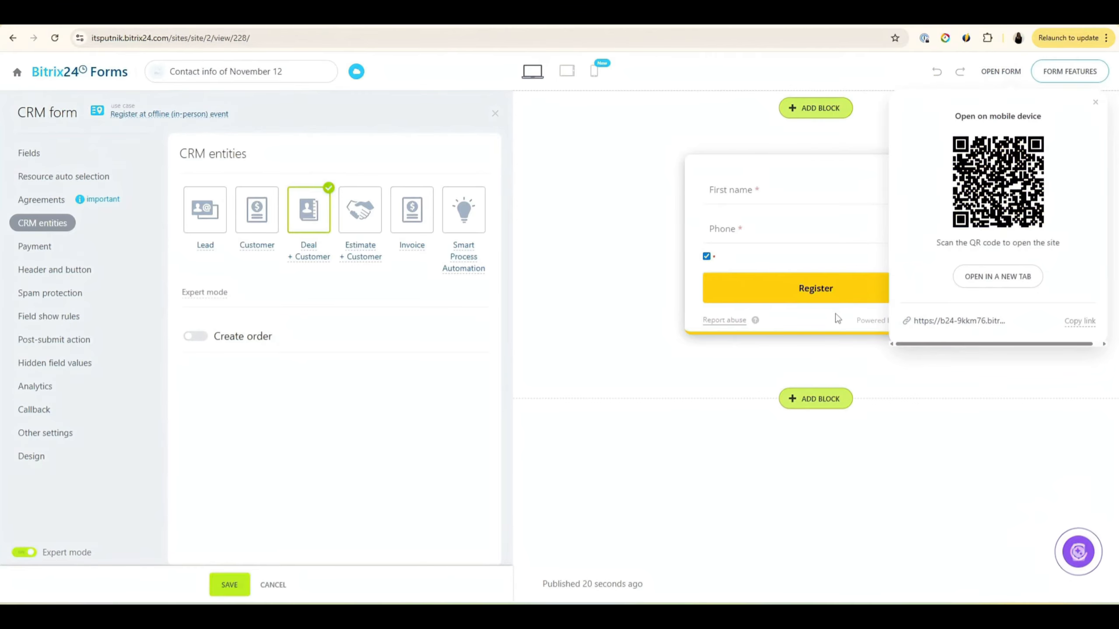
{"action": "left_click", "coordinate": [997, 276]}
{"action": "left_click", "coordinate": [499, 149]}
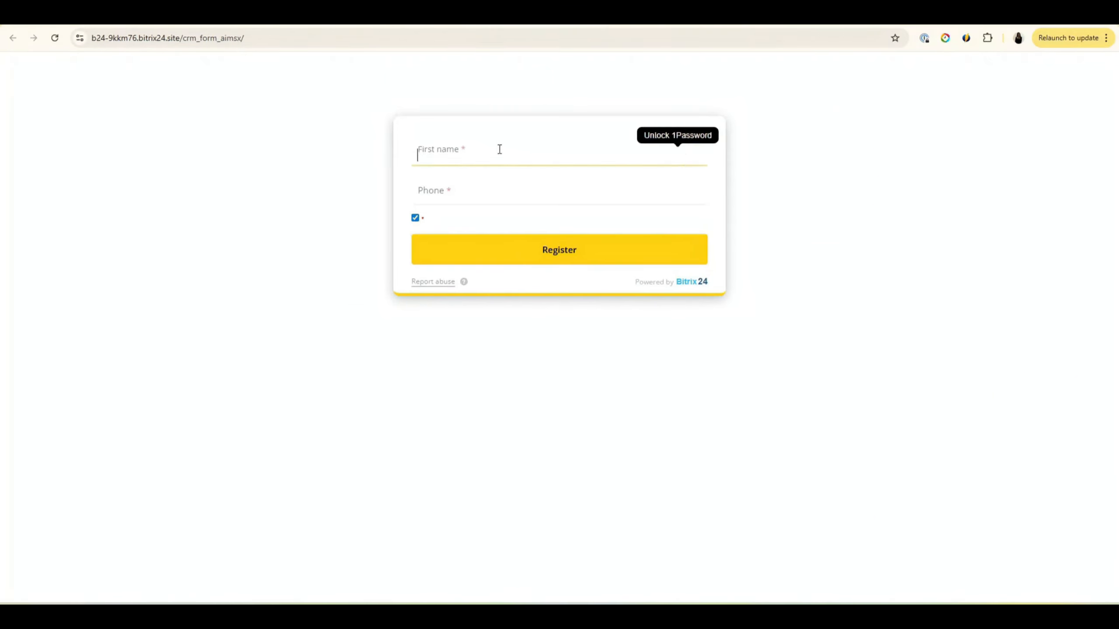
{"action": "key", "text": "Tab"}
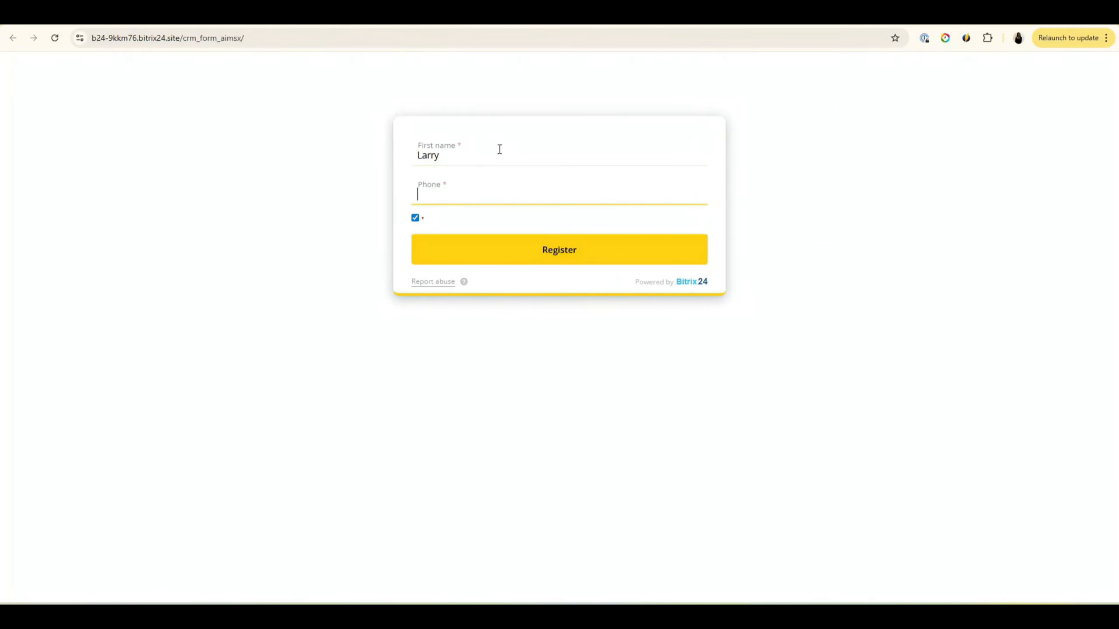
{"action": "left_click", "coordinate": [535, 251]}
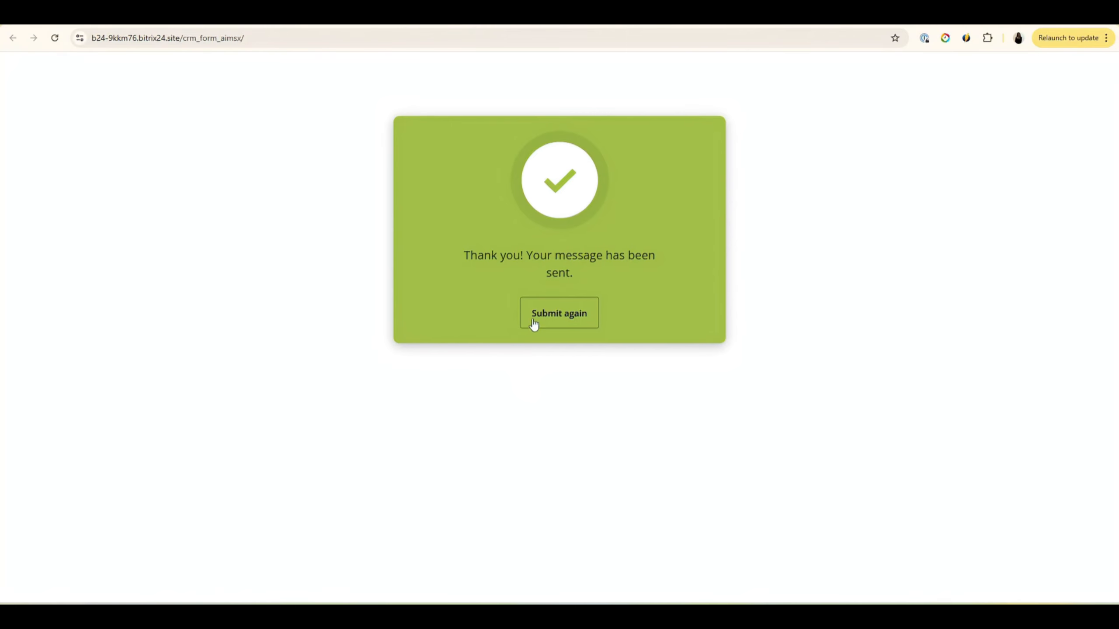
{"action": "left_click", "coordinate": [561, 313]}
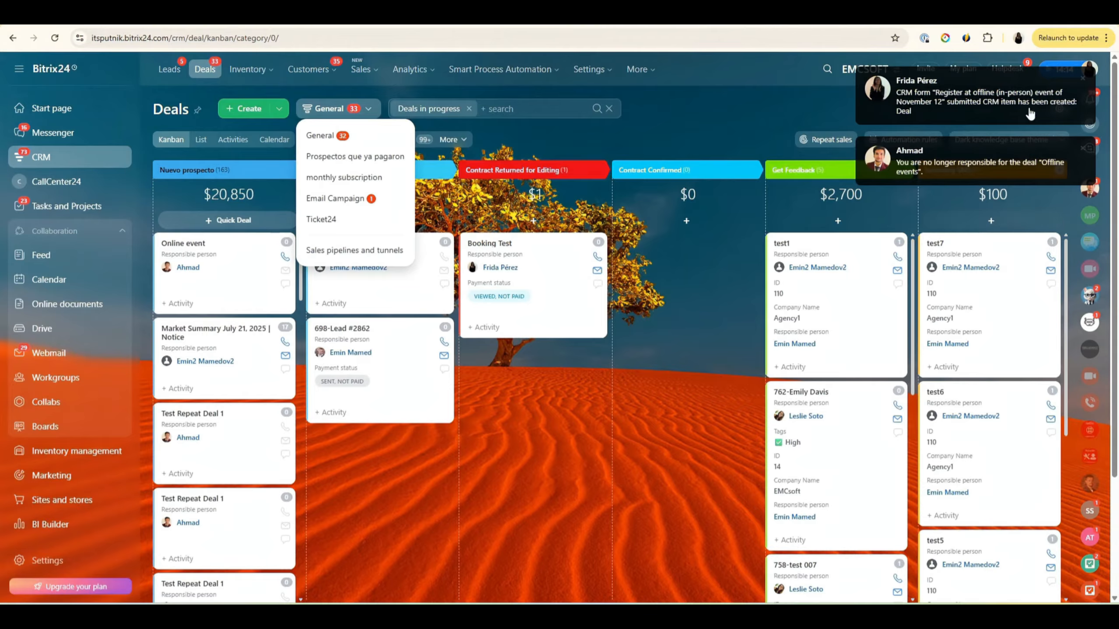
Step: Open the 'Offline events' deal from the submission notification and select its title
{"action": "left_click", "coordinate": [964, 109]}
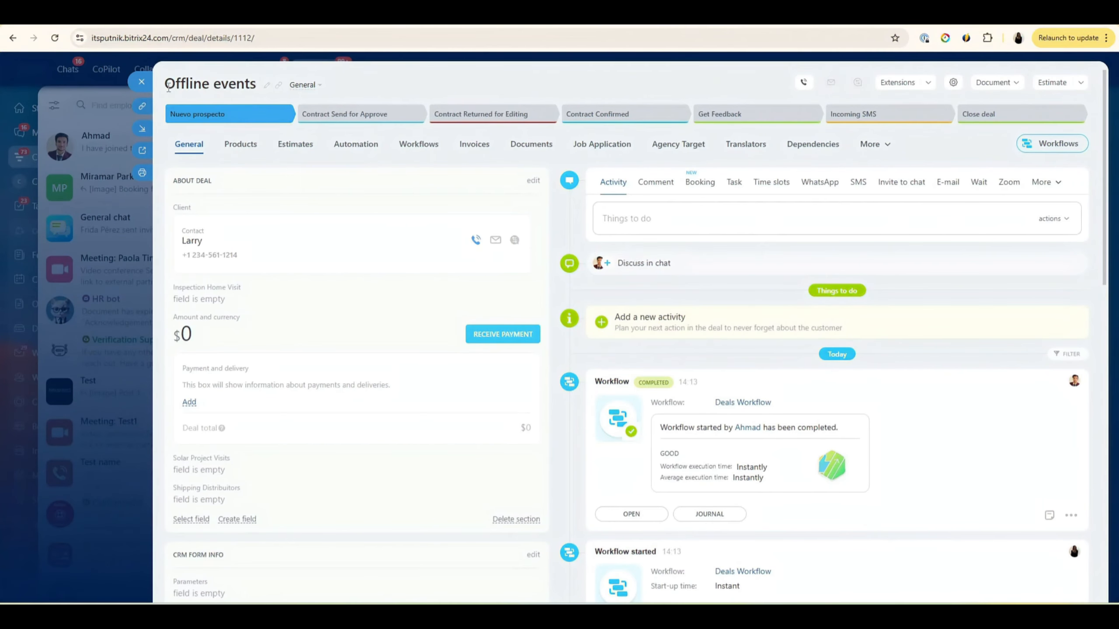
{"action": "left_click_drag", "start_coordinate": [168, 86], "coordinate": [255, 76]}
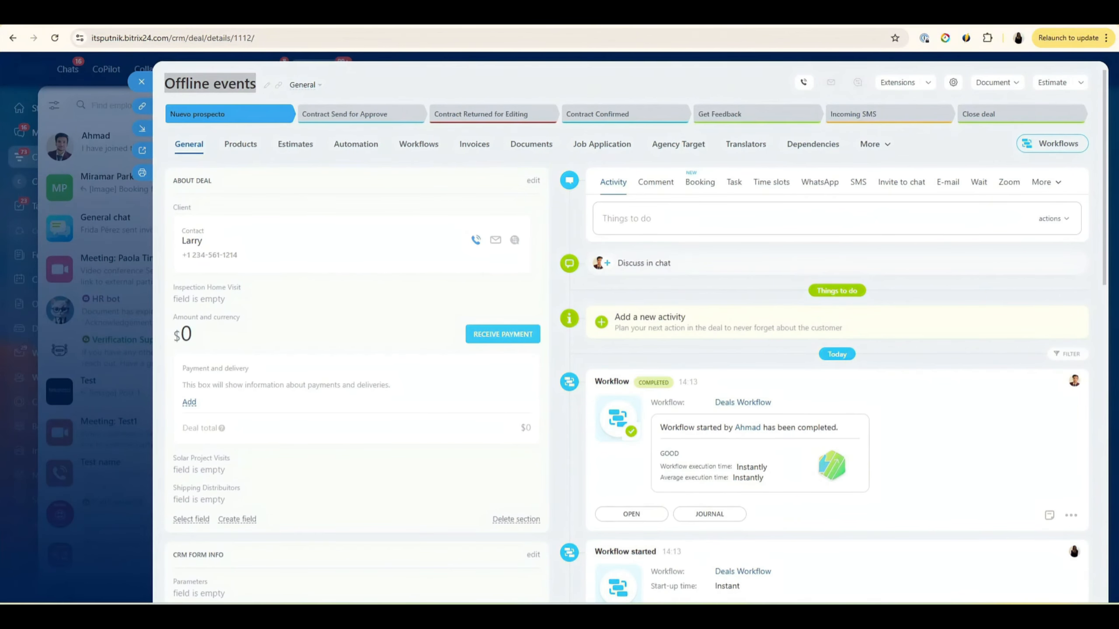
{"action": "left_click", "coordinate": [190, 84]}
{"action": "left_click_drag", "start_coordinate": [170, 84], "coordinate": [250, 85]}
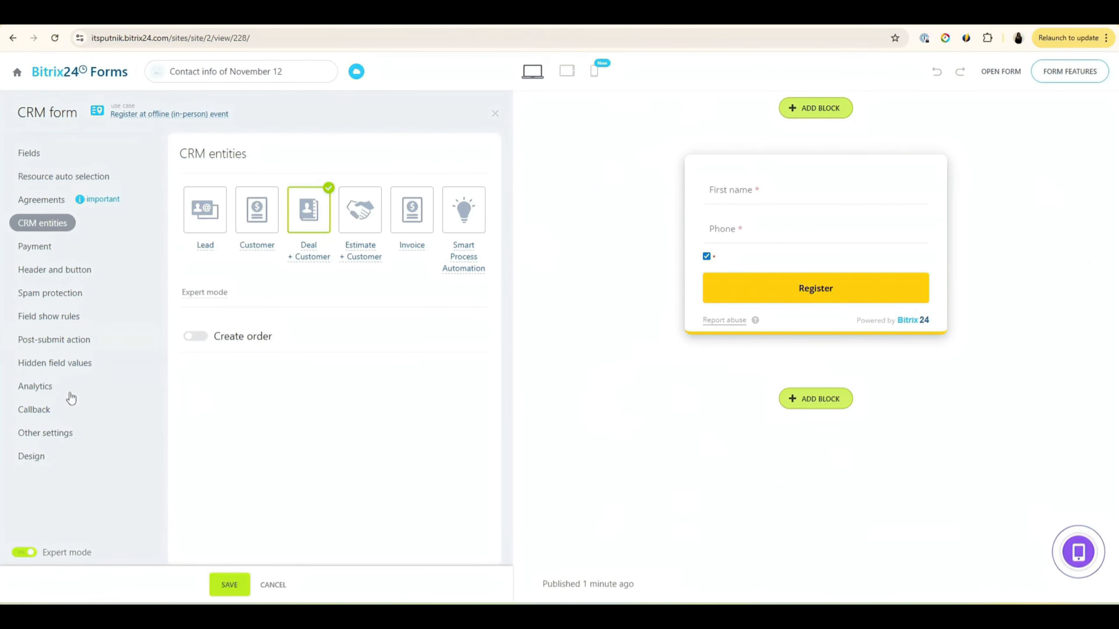
Step: Check the Offline events hidden value, then add a hidden deal Source field with value Call
{"action": "left_click", "coordinate": [49, 364]}
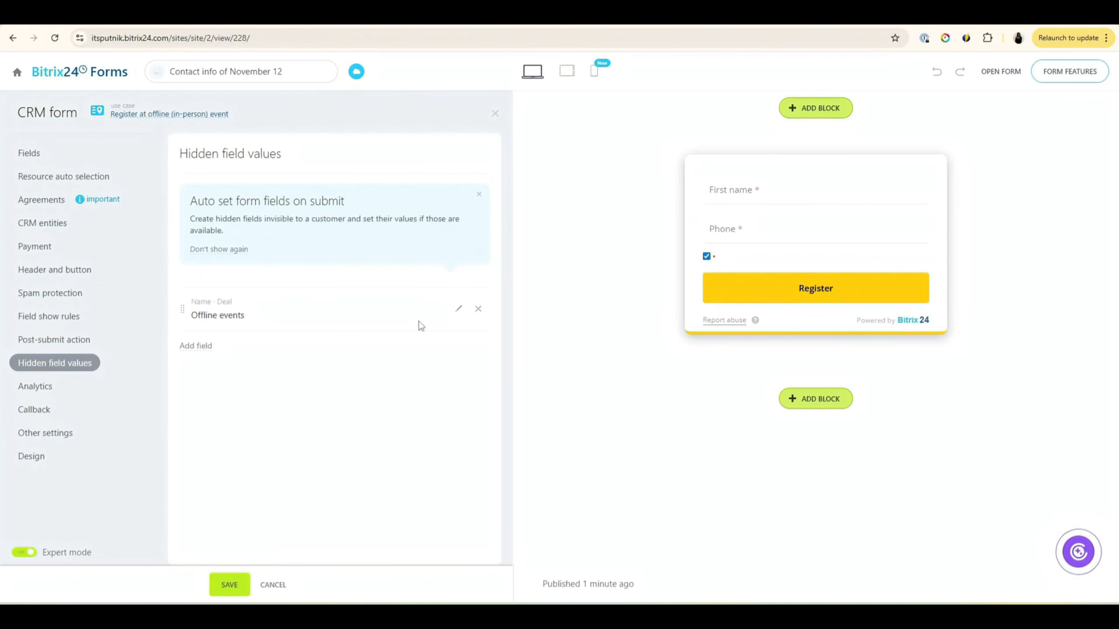
{"action": "left_click", "coordinate": [458, 308]}
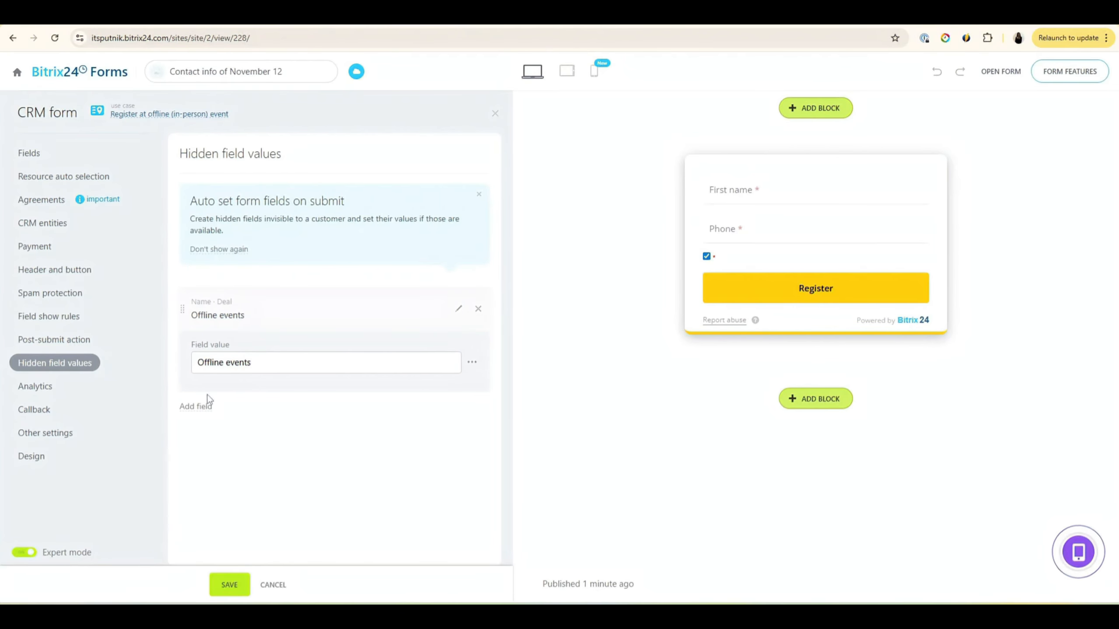
{"action": "left_click", "coordinate": [198, 406]}
{"action": "type", "text": "sour"}
{"action": "left_click", "coordinate": [111, 211]}
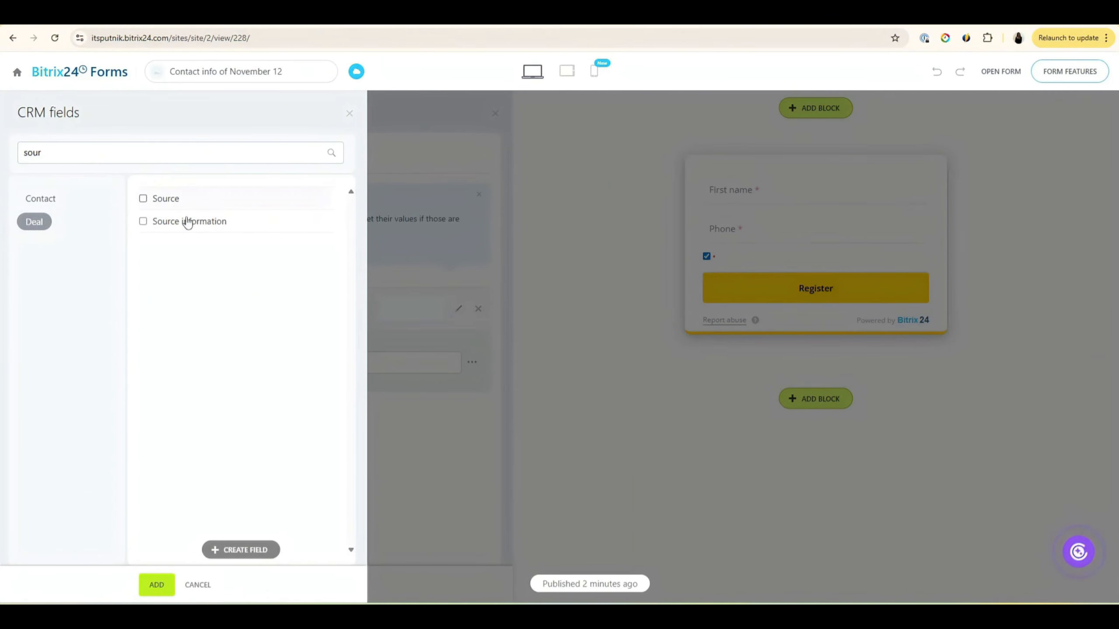
{"action": "left_click", "coordinate": [194, 206]}
{"action": "left_click", "coordinate": [167, 585]}
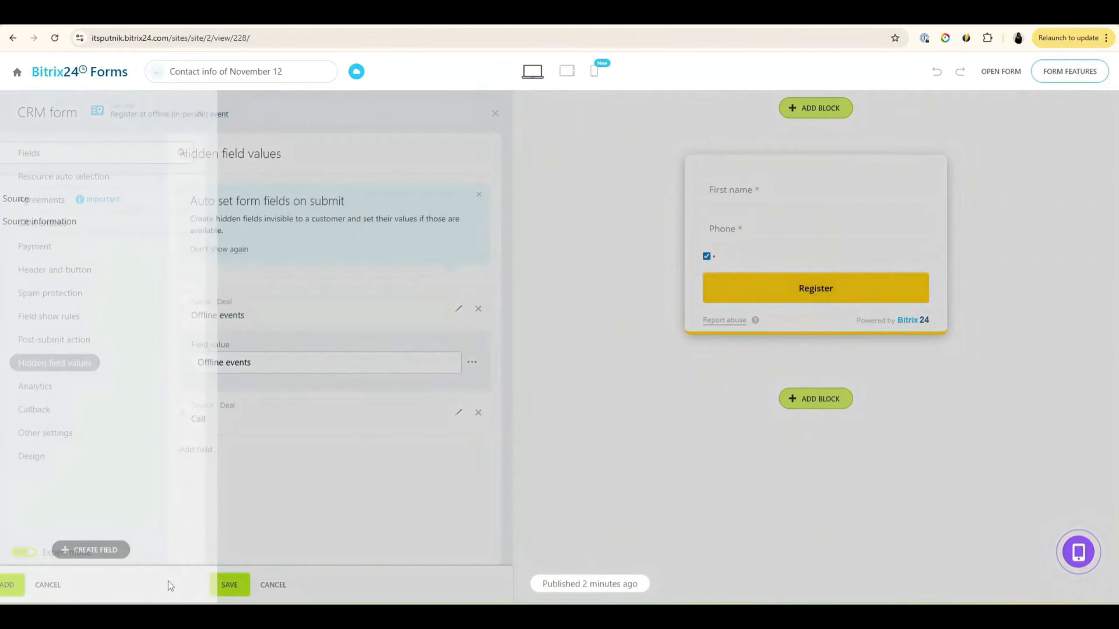
{"action": "left_click", "coordinate": [458, 413]}
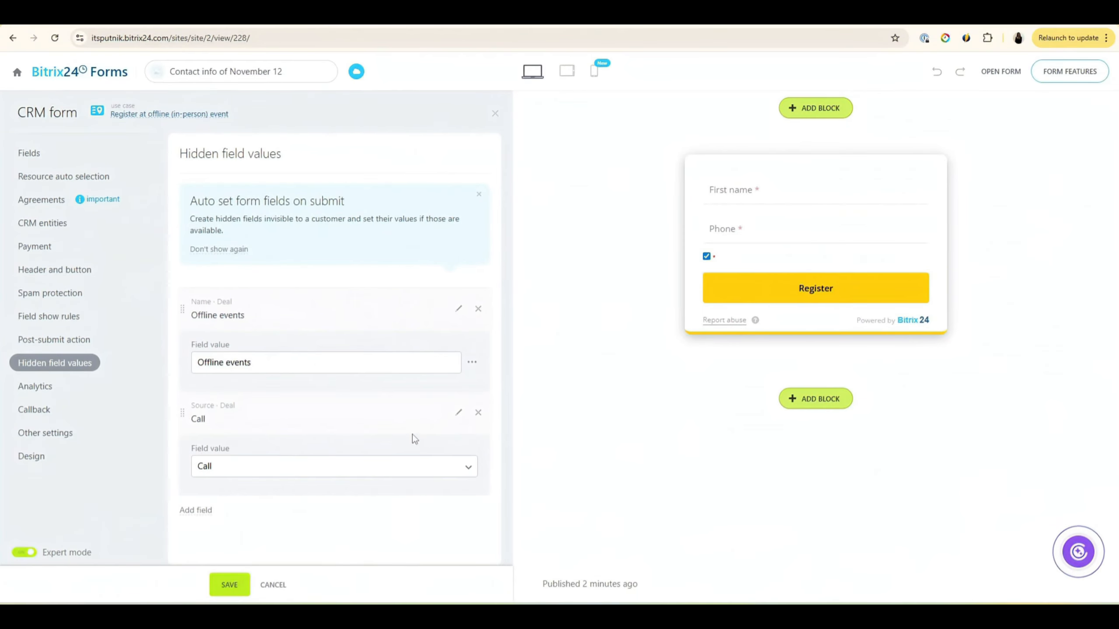
{"action": "left_click", "coordinate": [417, 464]}
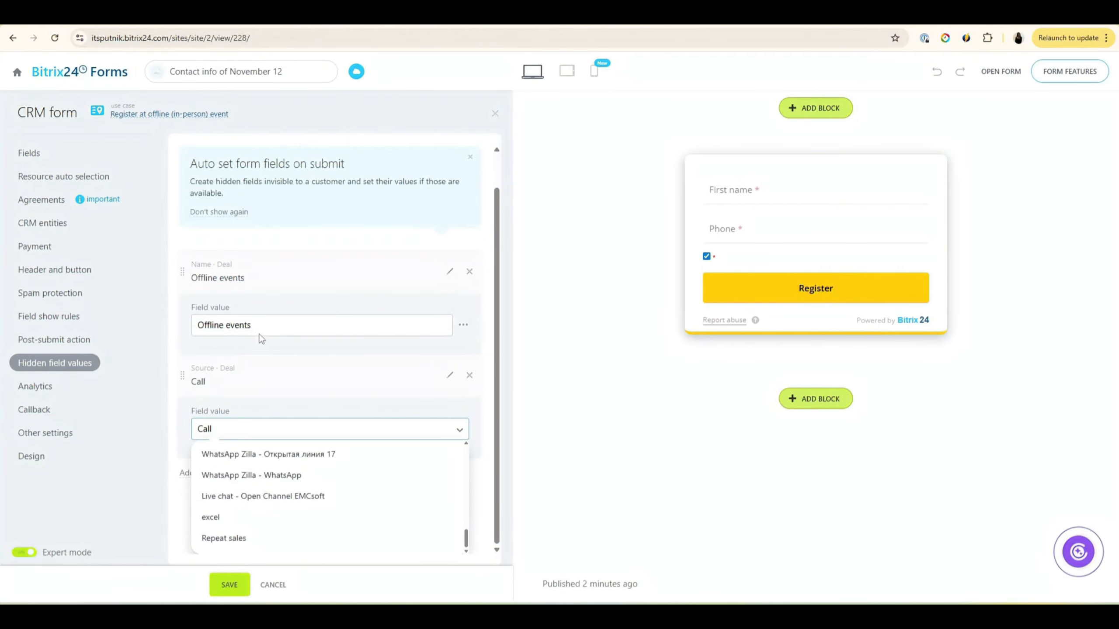
{"action": "left_click", "coordinate": [268, 435]}
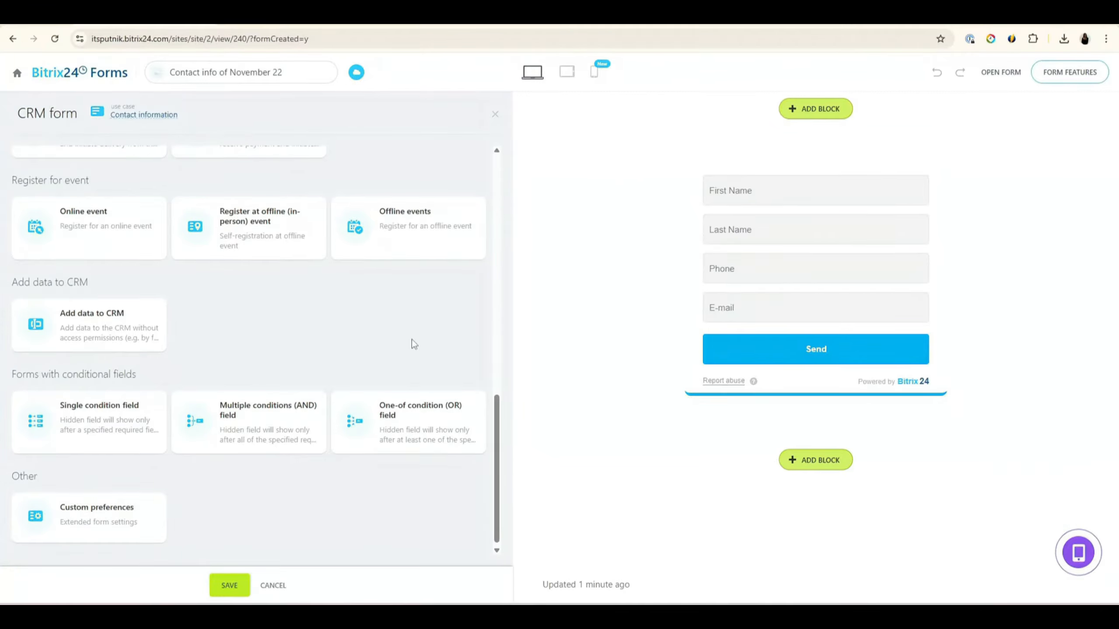
Step: Scroll the November 22 form's use-case catalogue down to the Add data to CRM section
{"action": "scroll", "coordinate": [412, 339], "scroll_direction": "up", "scroll_amount": 10}
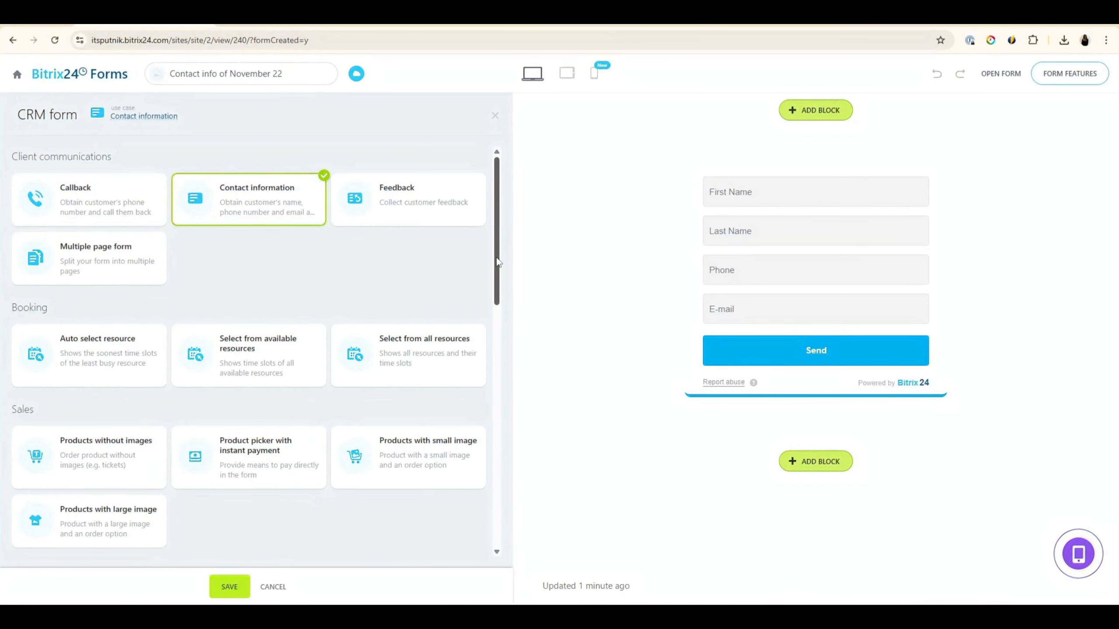
{"action": "scroll", "coordinate": [491, 299], "scroll_direction": "down", "scroll_amount": 1}
{"action": "left_click_drag", "start_coordinate": [491, 299], "coordinate": [474, 537]}
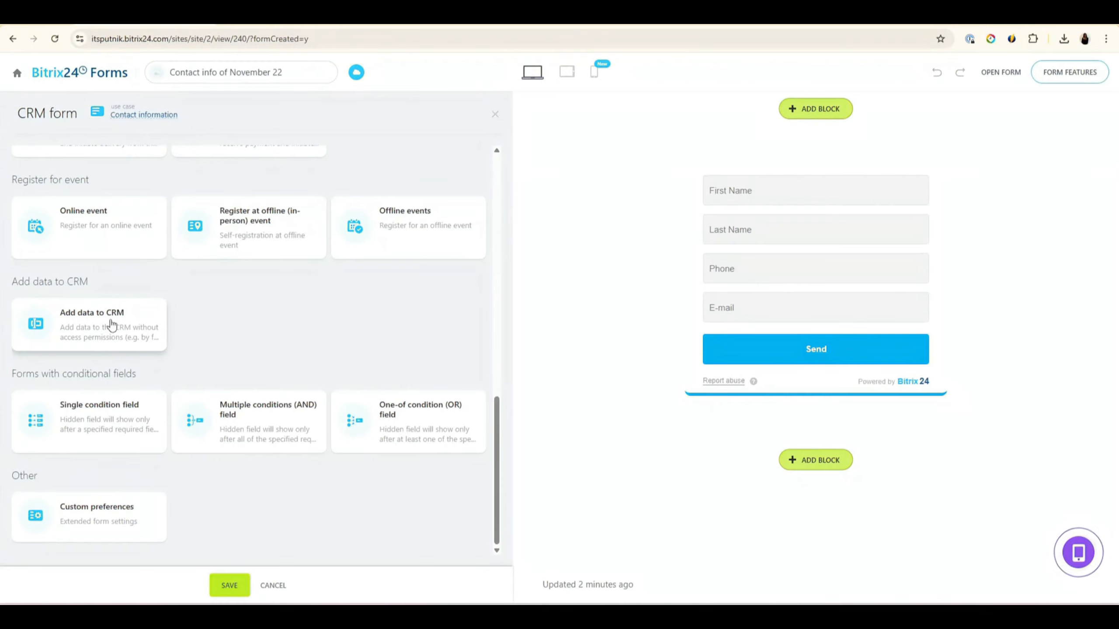
Step: Apply Add data to CRM, delete Phone and E-mail, and save with First name and Comment
{"action": "left_click", "coordinate": [111, 325]}
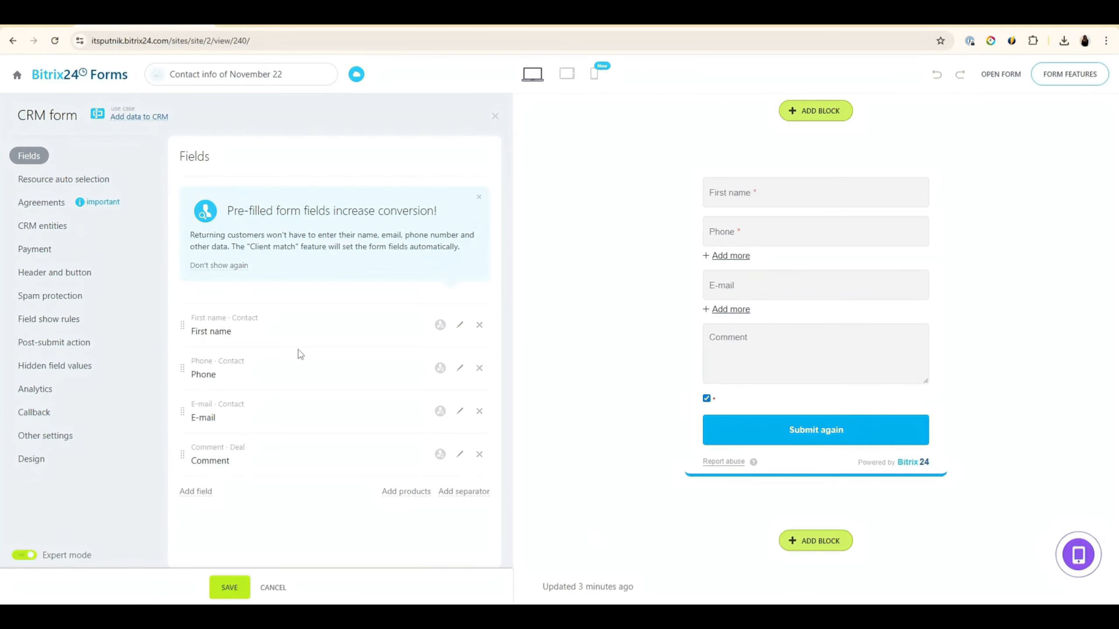
{"action": "left_click", "coordinate": [480, 368]}
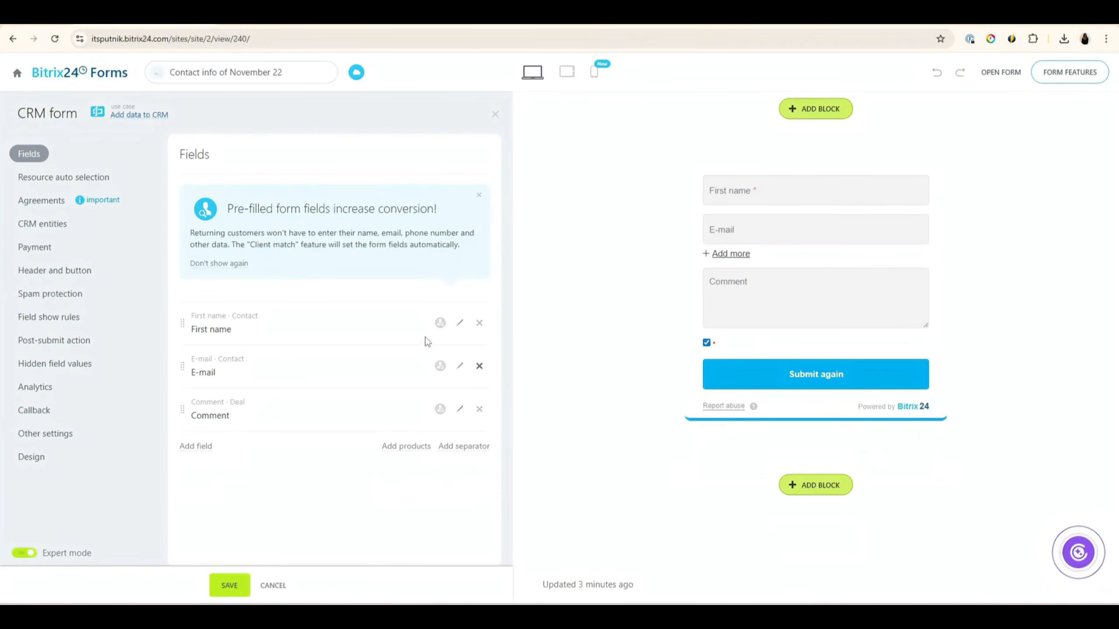
{"action": "left_click", "coordinate": [479, 368]}
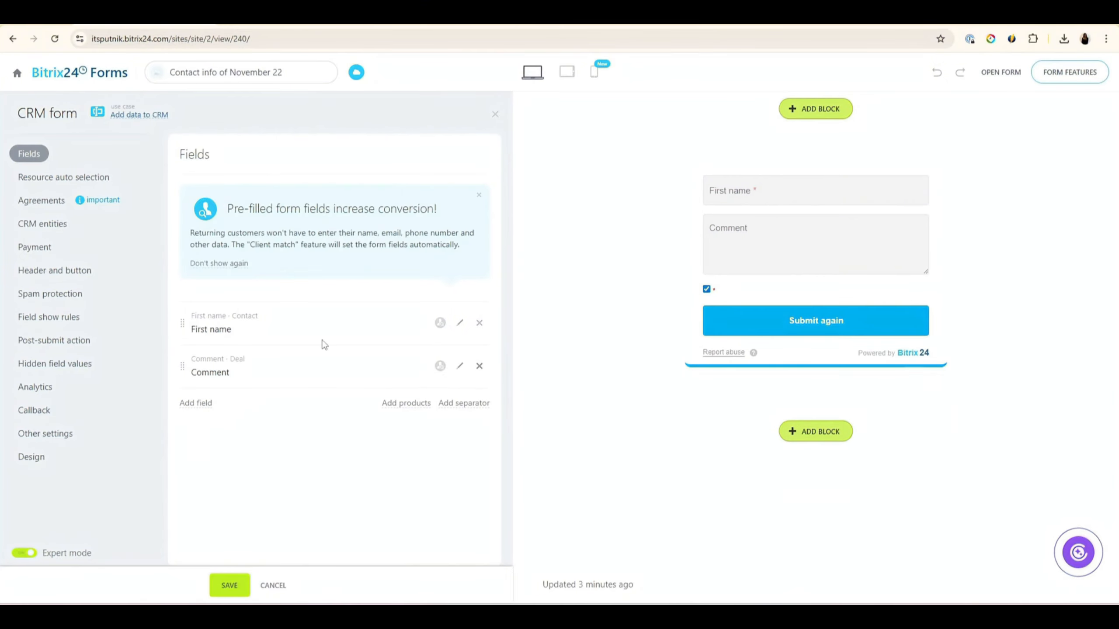
{"action": "left_click", "coordinate": [230, 586]}
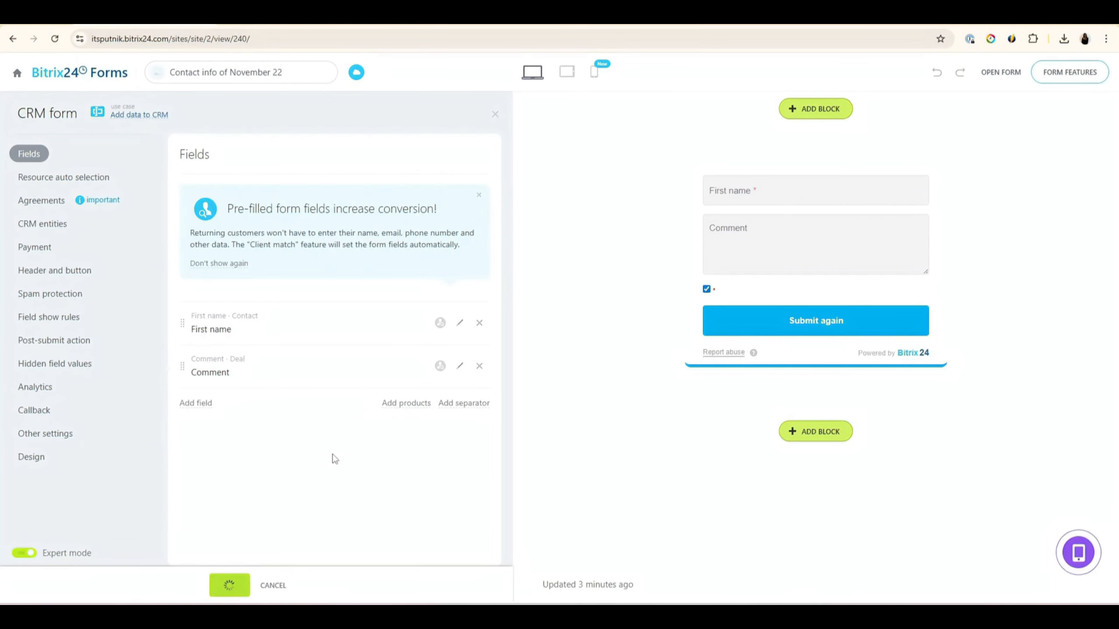
Step: Open the published November 22 form's live page in a new tab and select its public URL
{"action": "left_click", "coordinate": [1001, 79]}
{"action": "left_click", "coordinate": [1012, 275]}
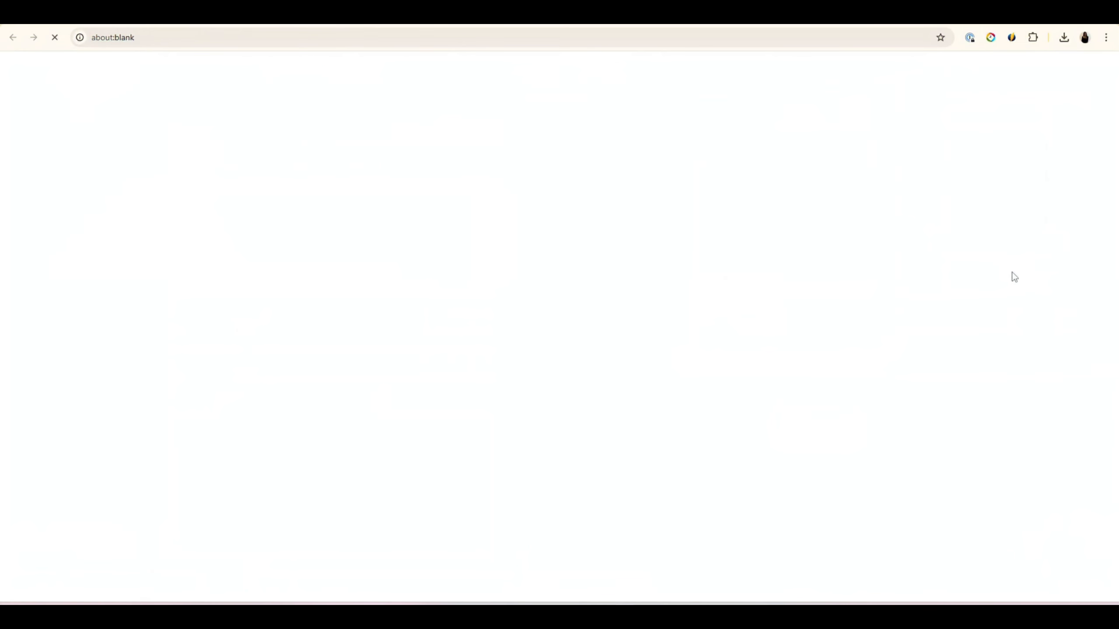
{"action": "left_click_drag", "start_coordinate": [270, 38], "coordinate": [91, 38]}
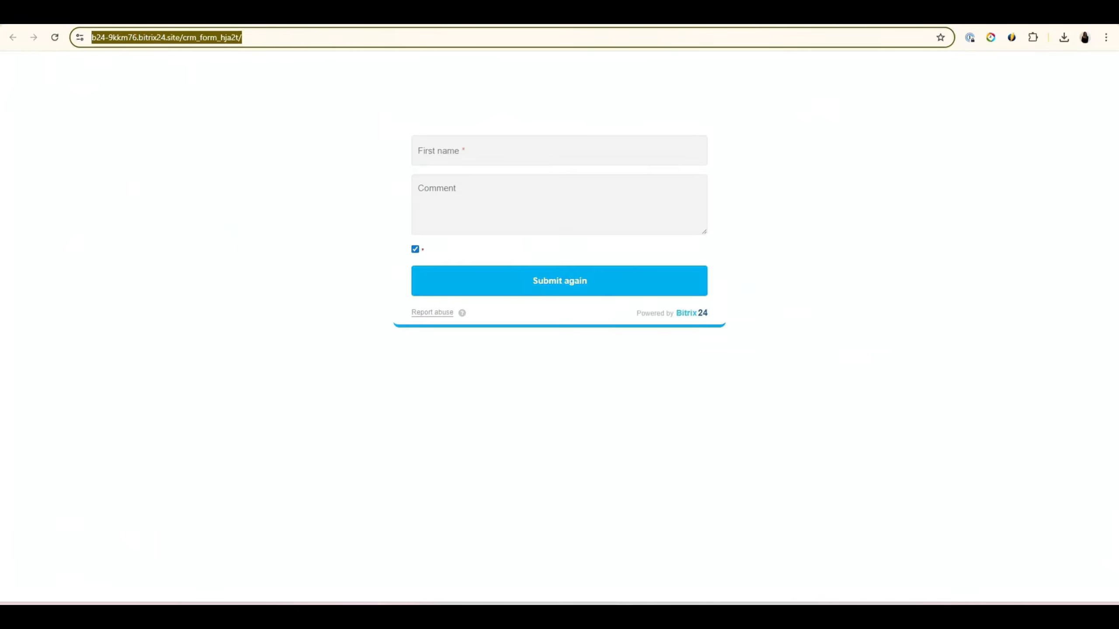
{"action": "key", "text": "Escape"}
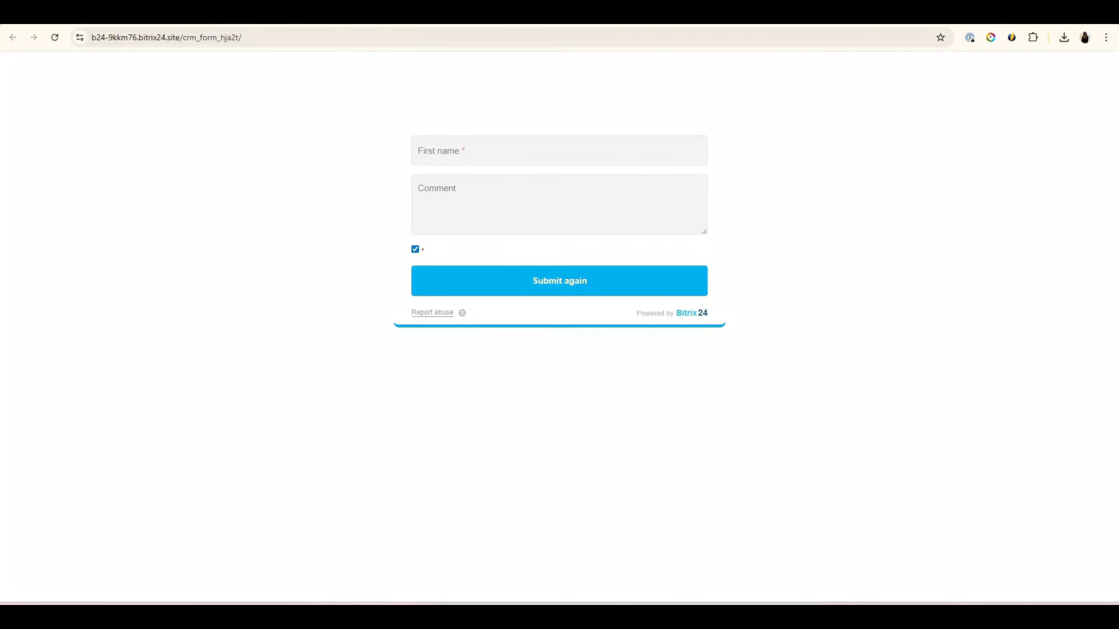
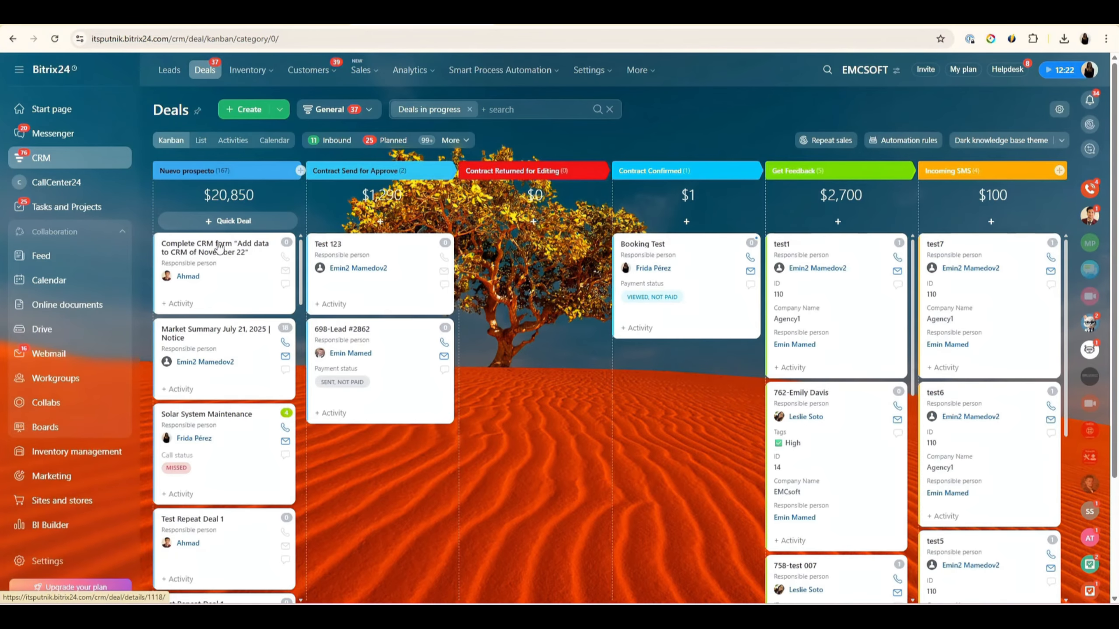
Step: Open the deal created from the web form and check its linked contact Tom
{"action": "left_click", "coordinate": [228, 252]}
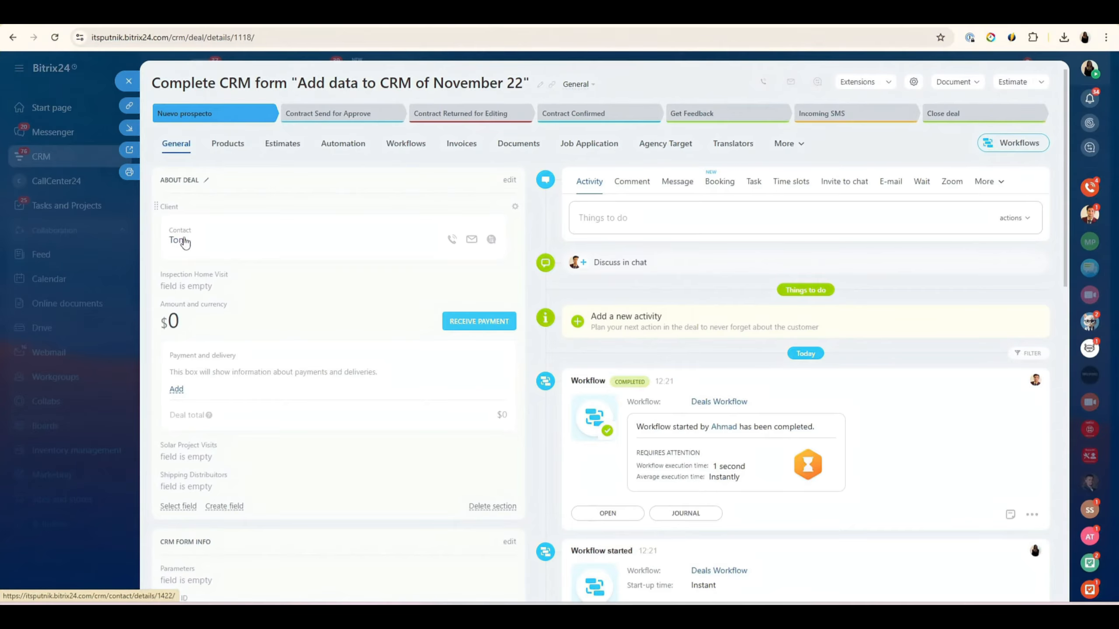
{"action": "left_click", "coordinate": [179, 241]}
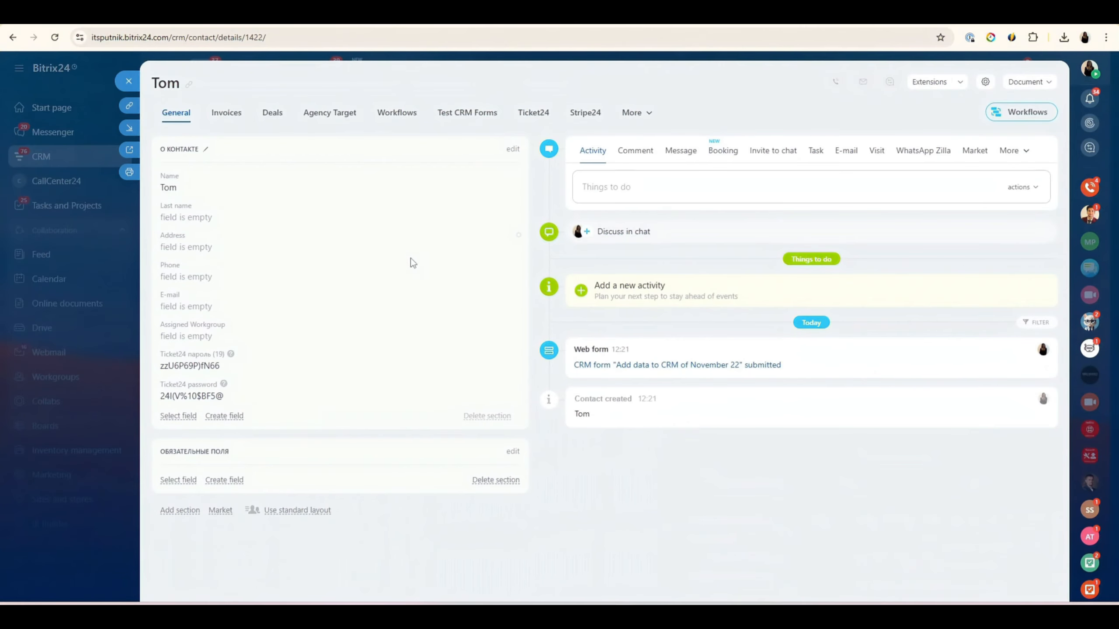
{"action": "left_click", "coordinate": [129, 81]}
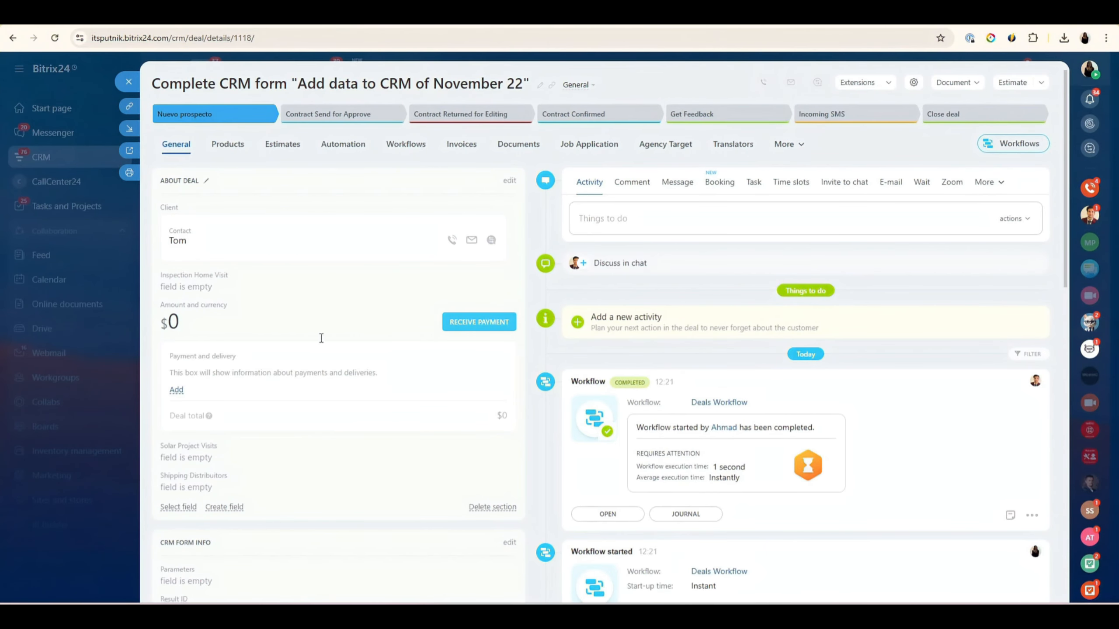
{"action": "scroll", "coordinate": [376, 467], "scroll_direction": "down", "scroll_amount": 15}
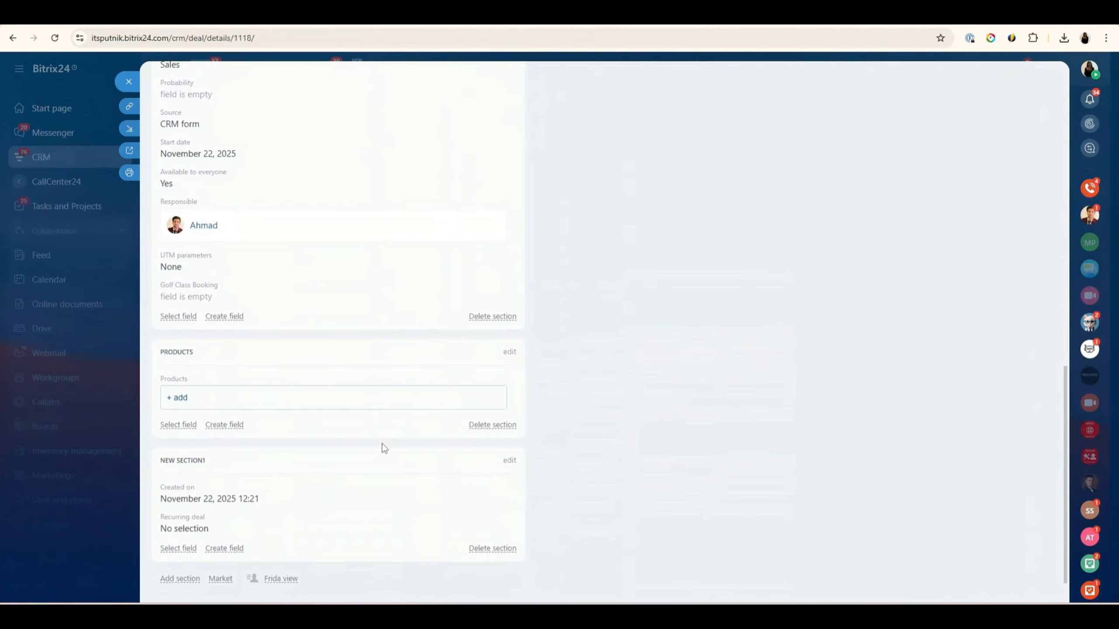
{"action": "scroll", "coordinate": [306, 462], "scroll_direction": "up", "scroll_amount": 7}
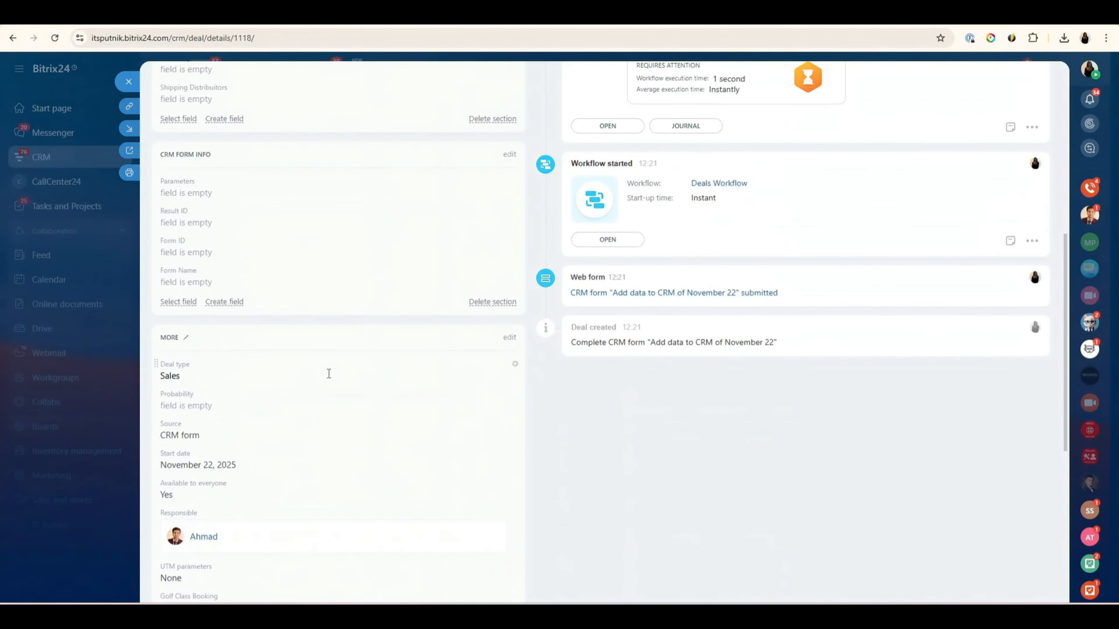
{"action": "scroll", "coordinate": [338, 407], "scroll_direction": "down", "scroll_amount": 7}
{"action": "scroll", "coordinate": [243, 395], "scroll_direction": "up", "scroll_amount": 10}
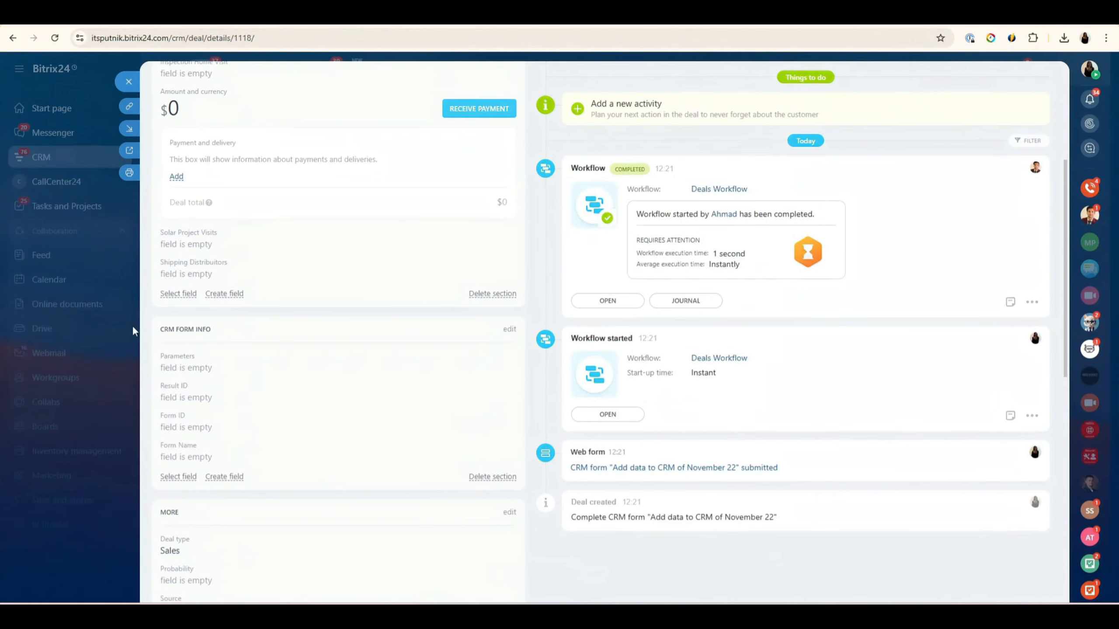
Step: Add the Comment field to the deal card, showing 'Hello I am a potential customer'
{"action": "left_click", "coordinate": [178, 294]}
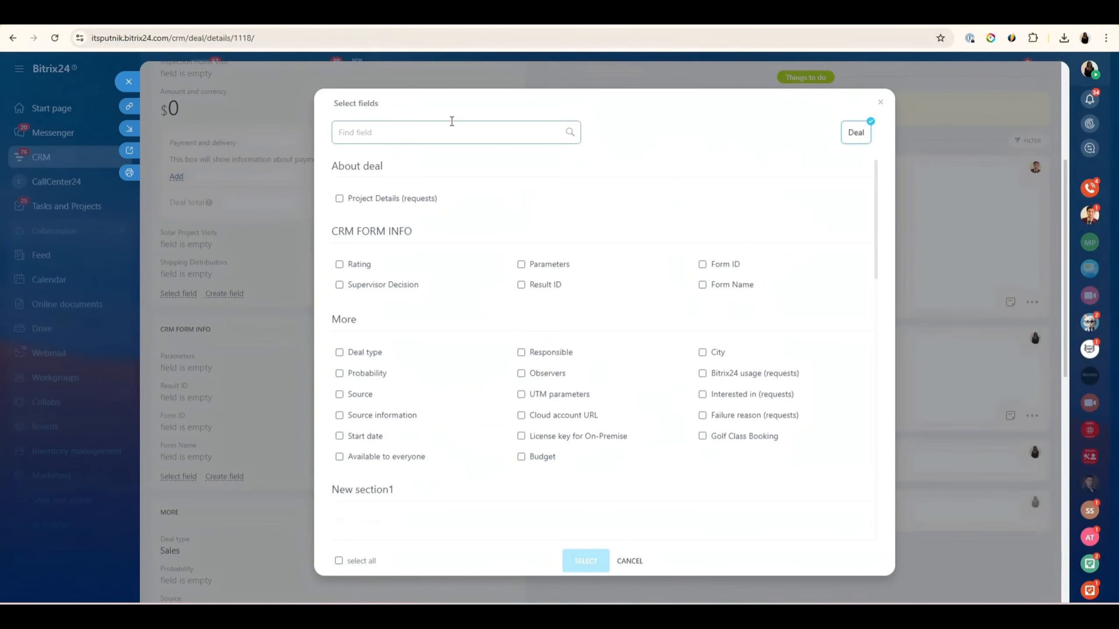
{"action": "type", "text": "comm"}
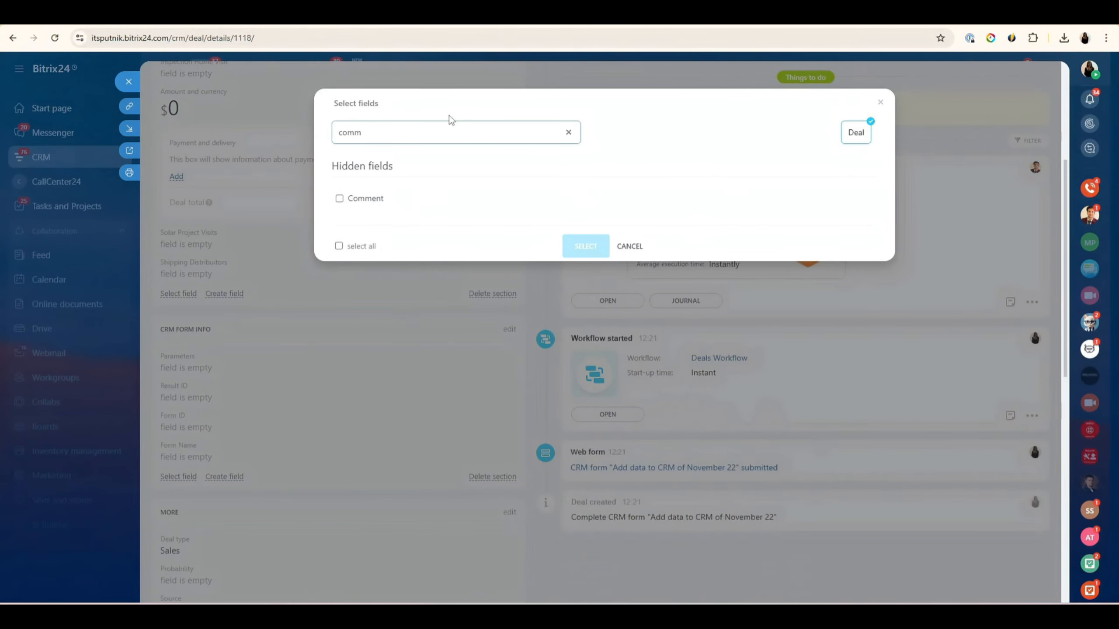
{"action": "left_click", "coordinate": [395, 198]}
{"action": "left_click", "coordinate": [586, 246]}
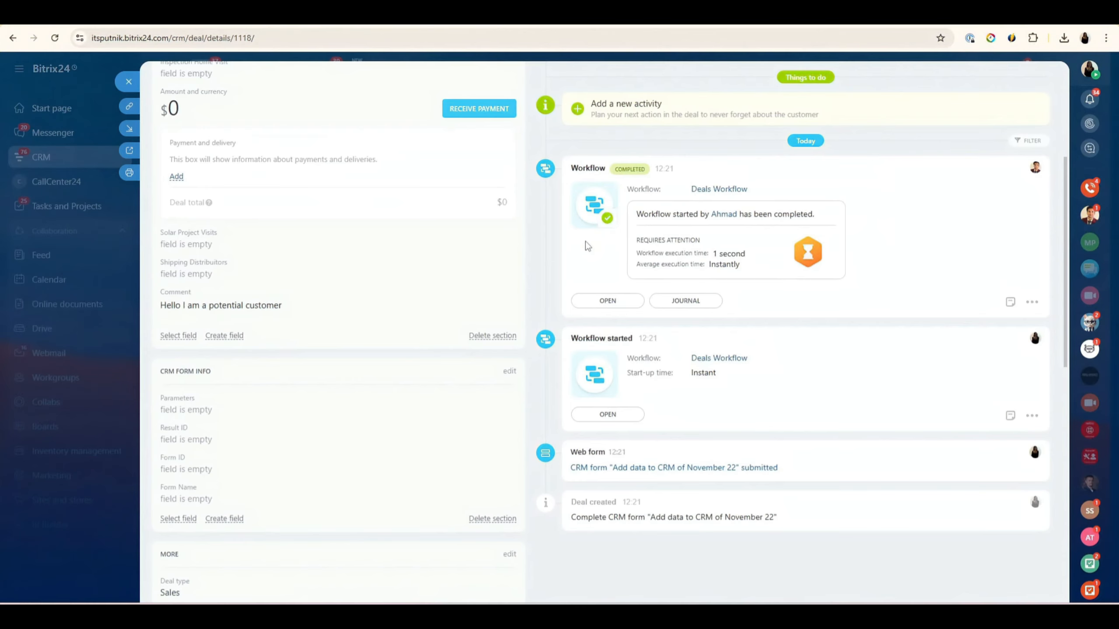
{"action": "scroll", "coordinate": [260, 347], "scroll_direction": "up", "scroll_amount": 5}
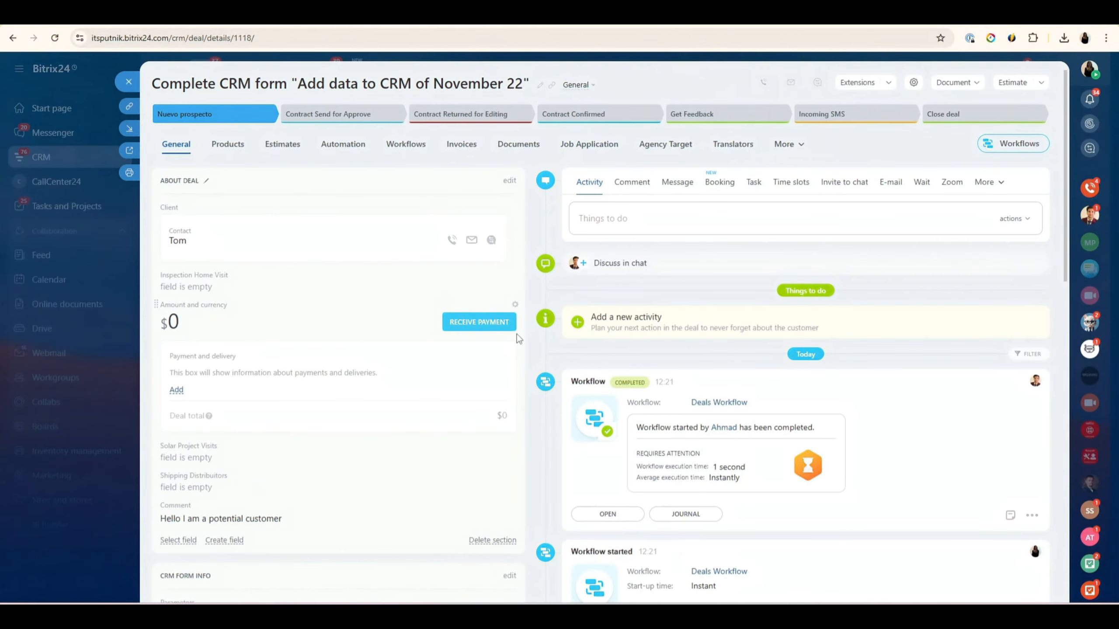
{"action": "left_click_drag", "start_coordinate": [298, 85], "coordinate": [571, 50]}
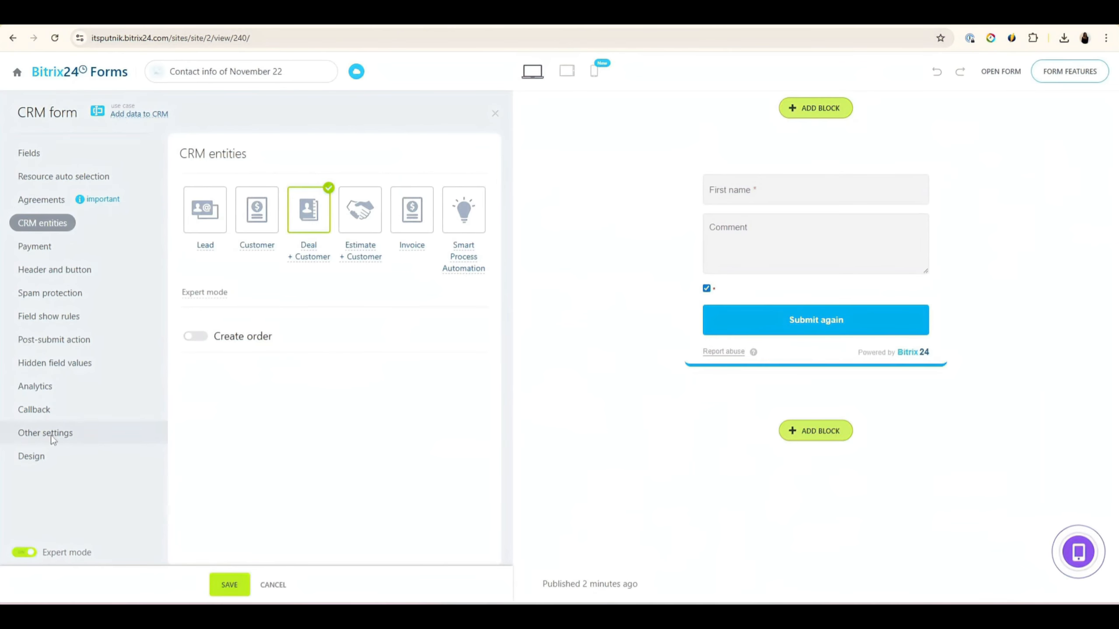
Step: Apply the Custom preferences use case from the Other section to the 'Contact info of November 12' form
{"action": "left_click", "coordinate": [46, 433]}
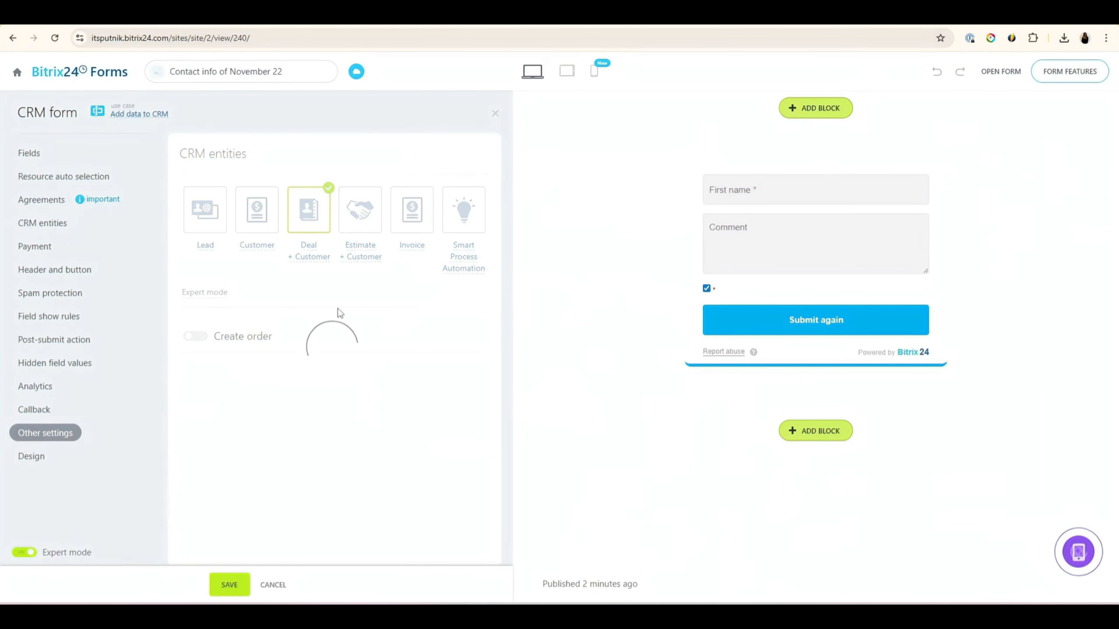
{"action": "left_click_drag", "start_coordinate": [344, 206], "coordinate": [3, 227]}
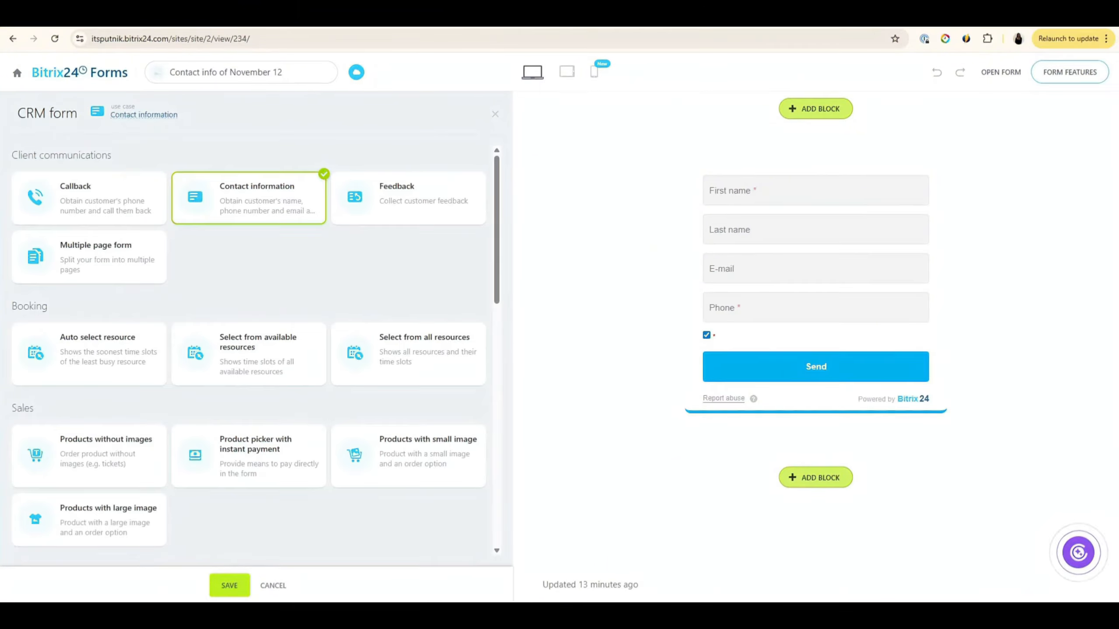
{"action": "left_click_drag", "start_coordinate": [496, 251], "coordinate": [512, 540]}
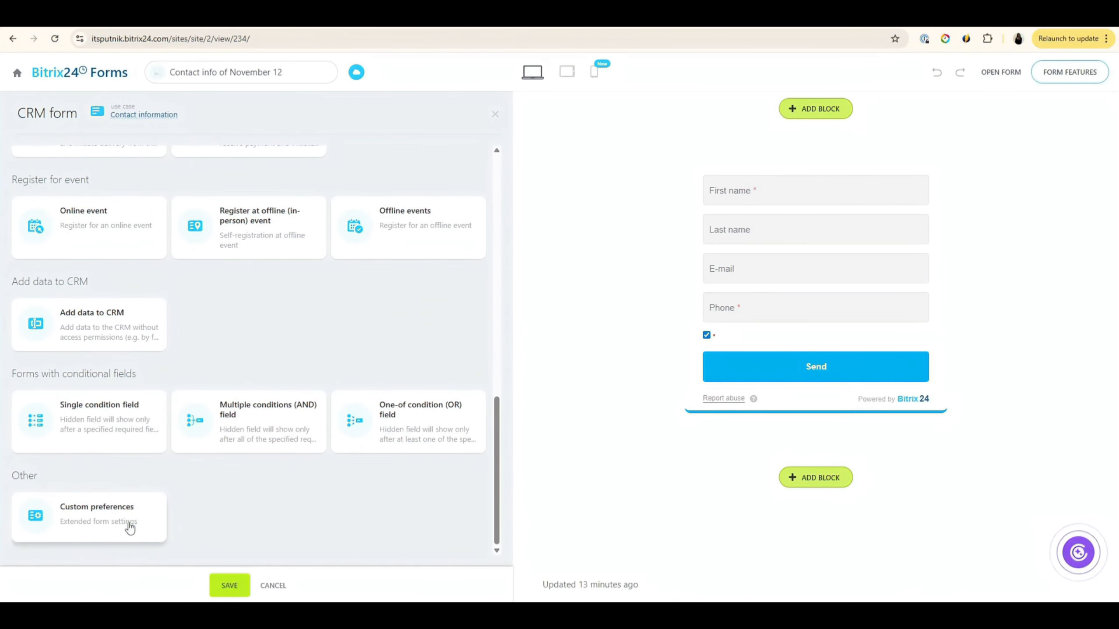
{"action": "double_click", "coordinate": [21, 476]}
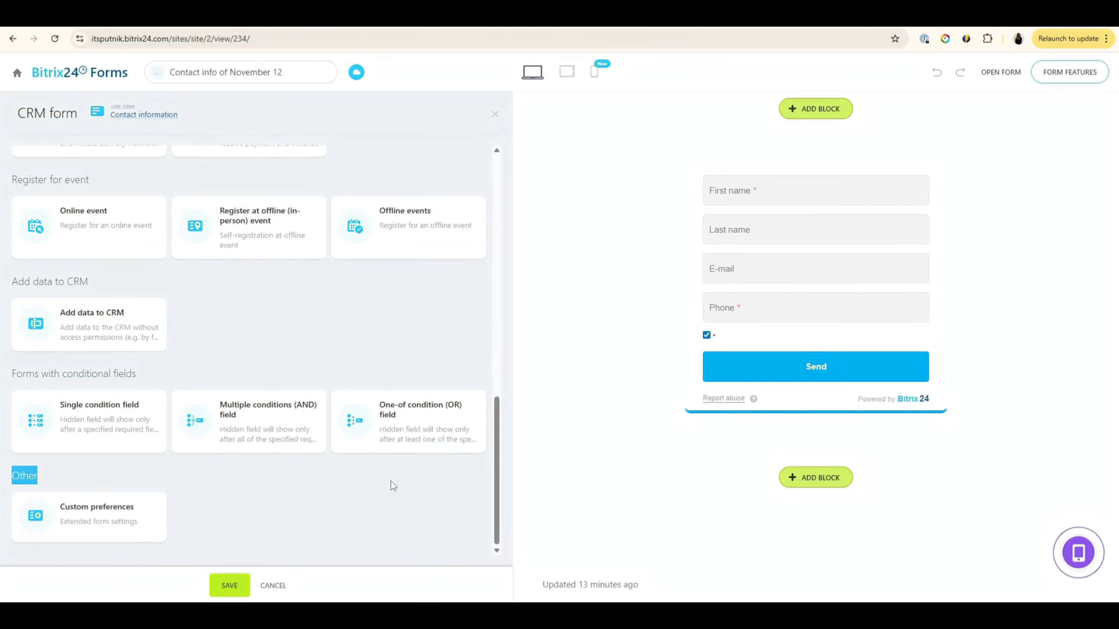
{"action": "left_click_drag", "start_coordinate": [499, 507], "coordinate": [477, 242]}
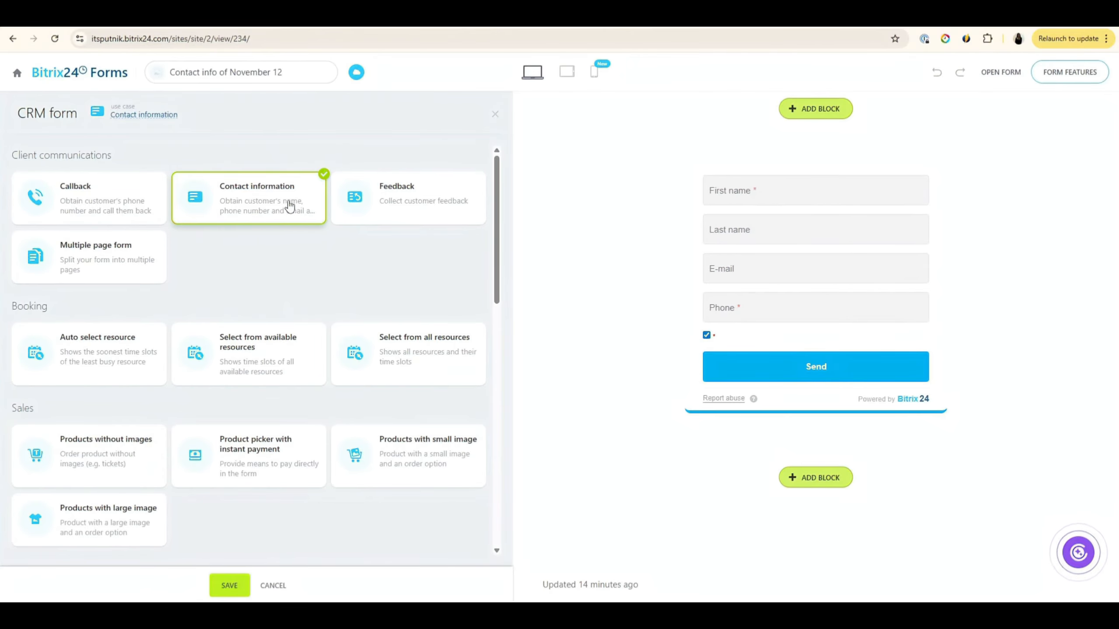
{"action": "left_click_drag", "start_coordinate": [495, 180], "coordinate": [534, 473]}
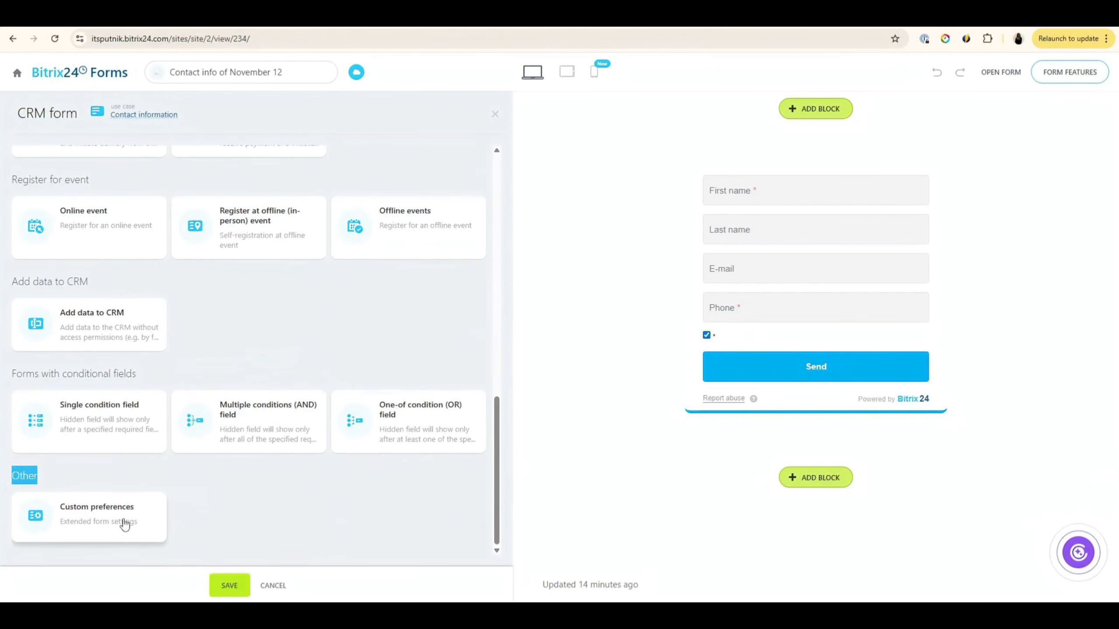
{"action": "left_click", "coordinate": [109, 523]}
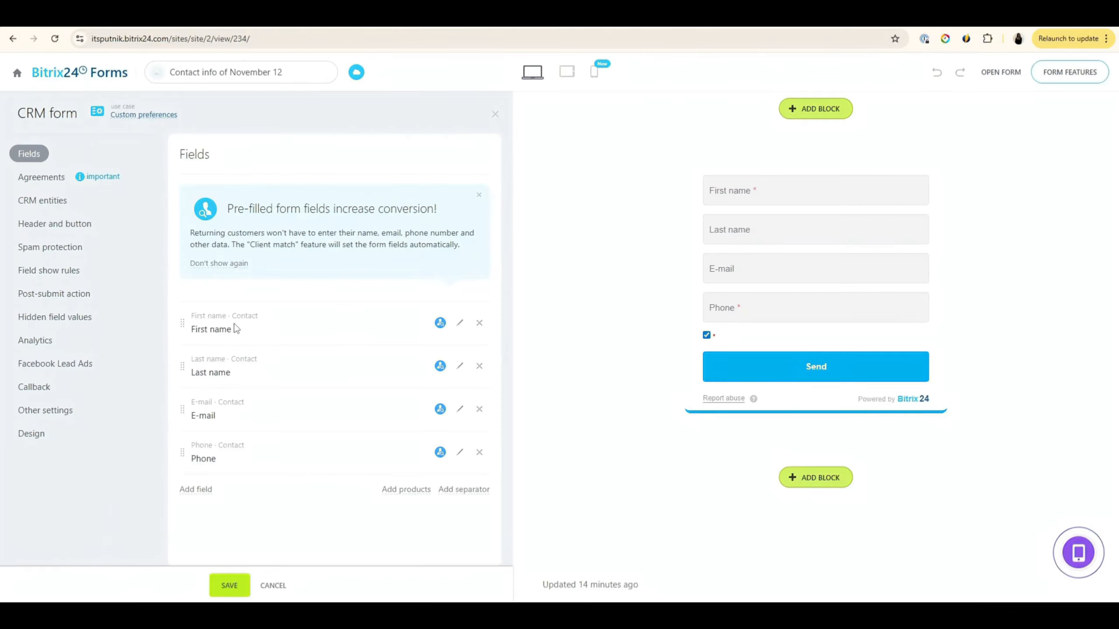
Step: Switch the form to Contact information and review its auto-selection, agreement, CRM and payment settings
{"action": "left_click", "coordinate": [139, 122]}
{"action": "left_click", "coordinate": [197, 226]}
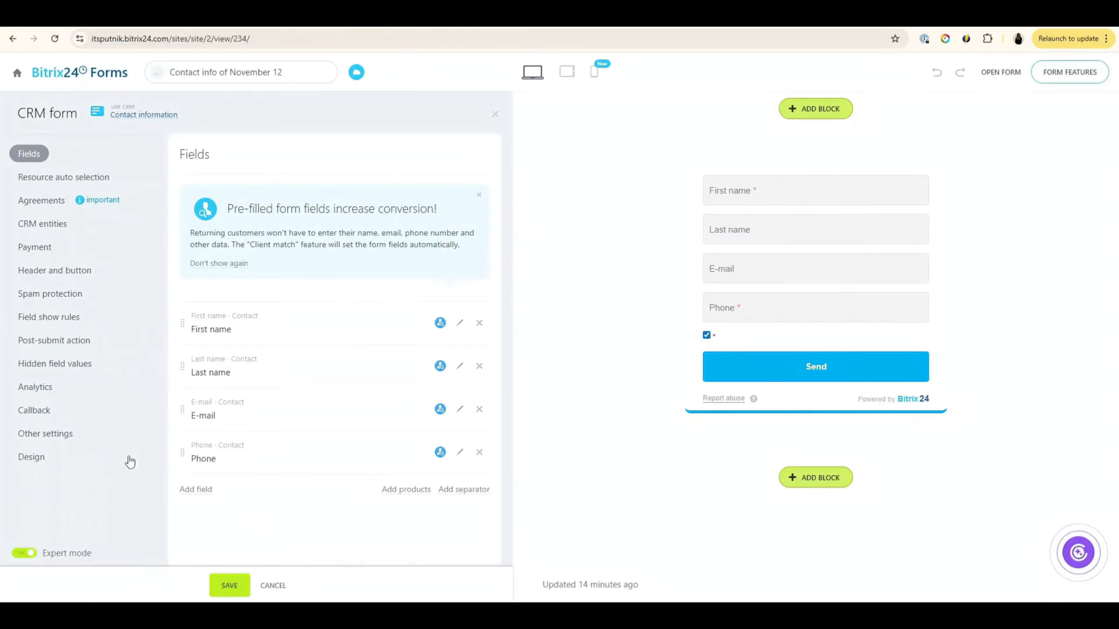
{"action": "left_click", "coordinate": [48, 179]}
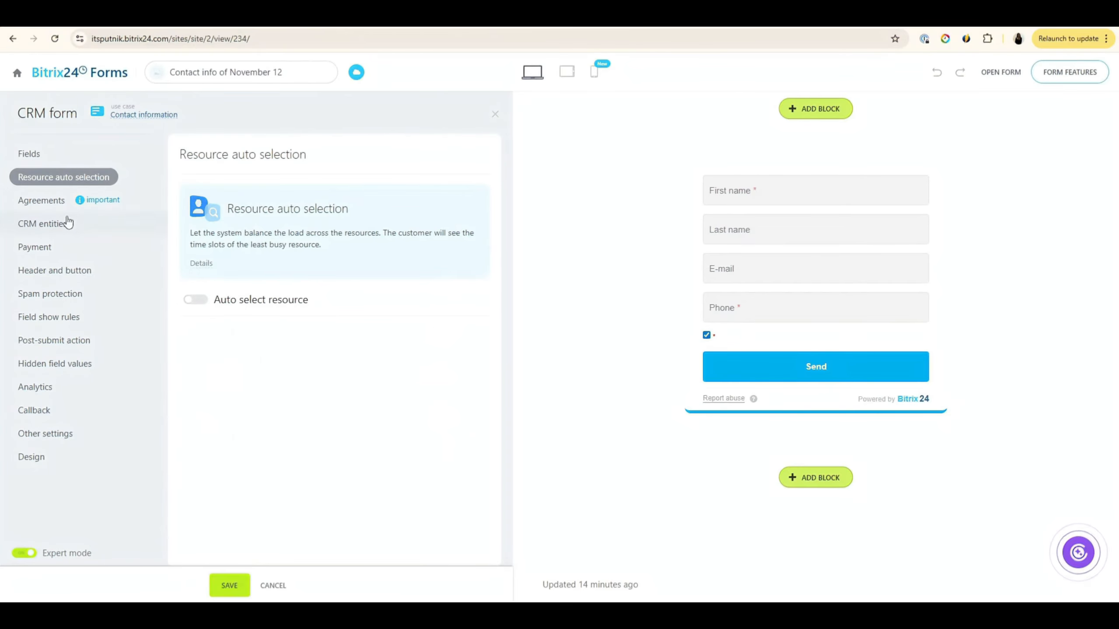
{"action": "left_click", "coordinate": [48, 201]}
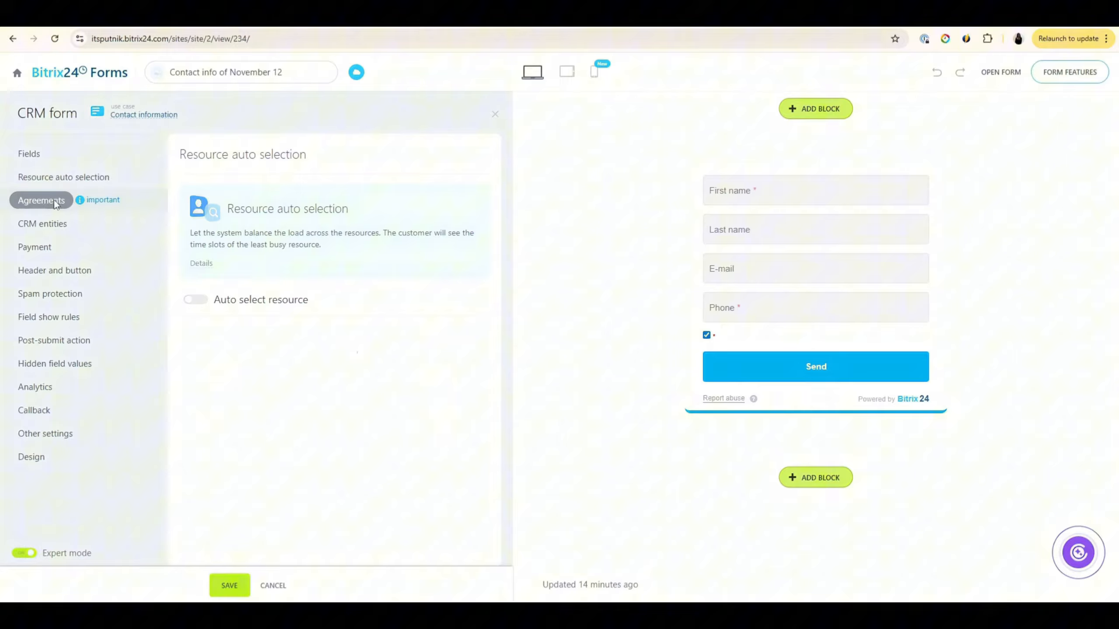
{"action": "left_click", "coordinate": [35, 227]}
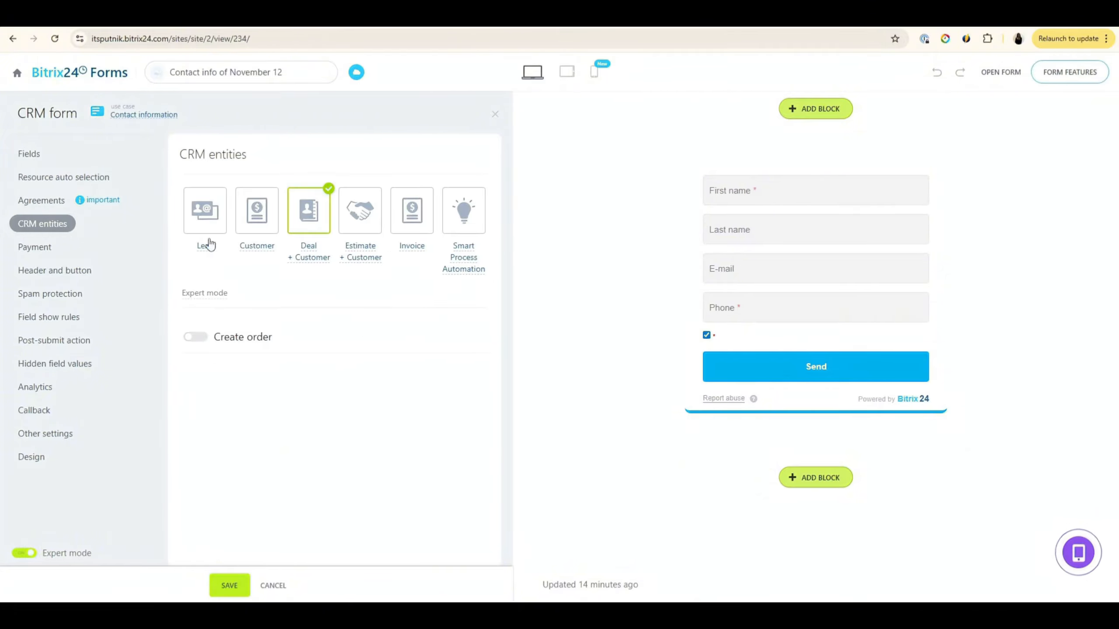
{"action": "left_click", "coordinate": [36, 248]}
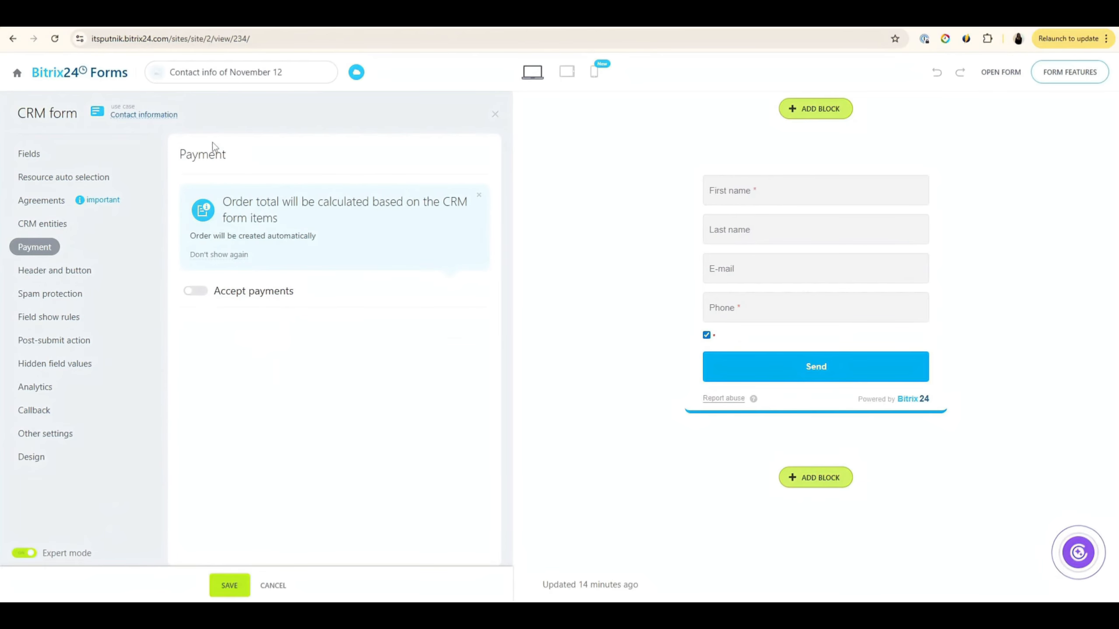
Step: Change the use case to Custom preferences and review its agreement, CRM entity and header settings
{"action": "left_click", "coordinate": [145, 114]}
{"action": "scroll", "coordinate": [241, 477], "scroll_direction": "down", "scroll_amount": 15}
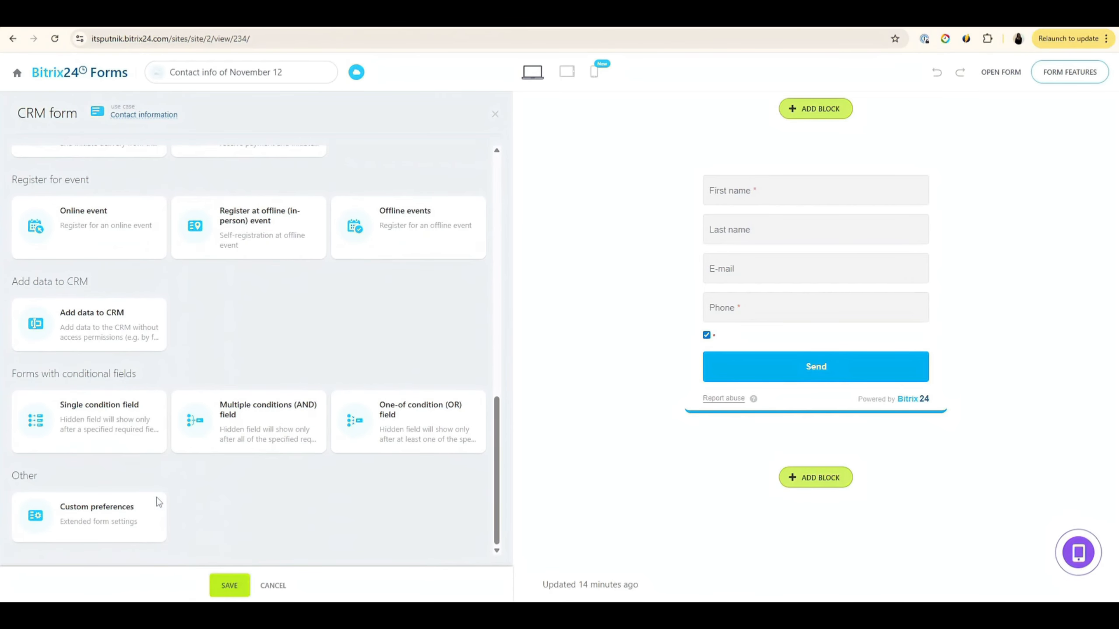
{"action": "left_click", "coordinate": [100, 501]}
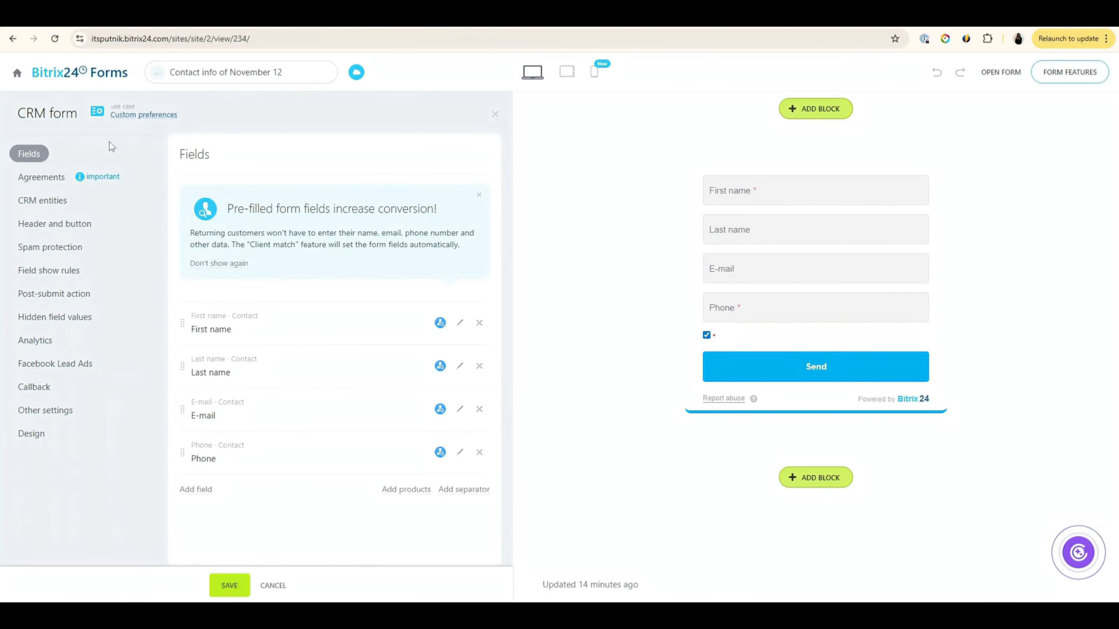
{"action": "left_click", "coordinate": [46, 184]}
{"action": "left_click", "coordinate": [51, 201]}
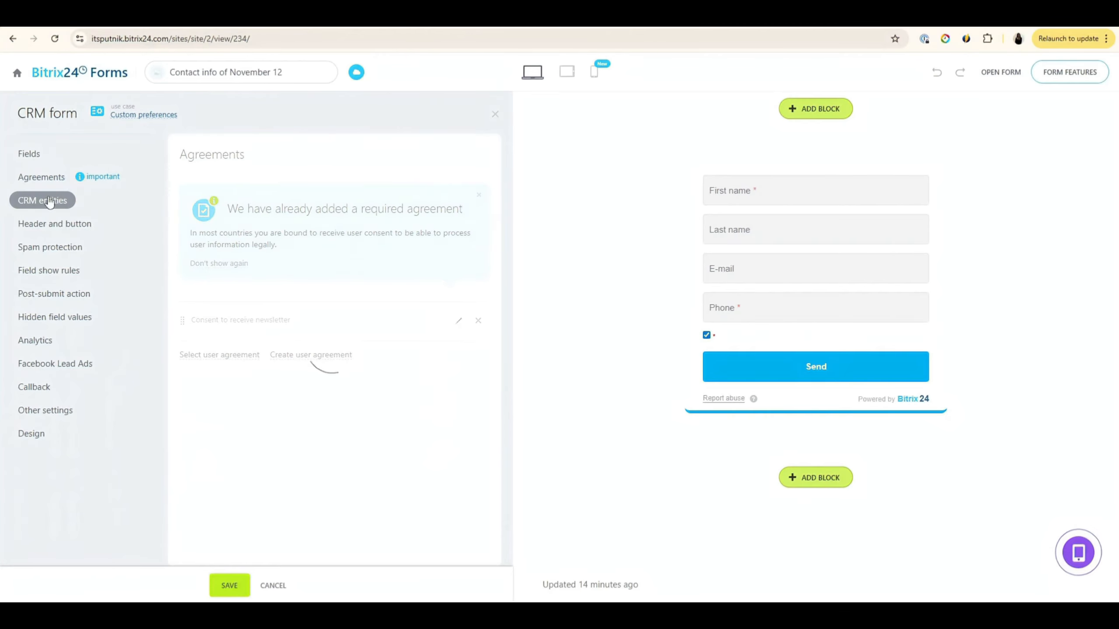
{"action": "left_click", "coordinate": [53, 233]}
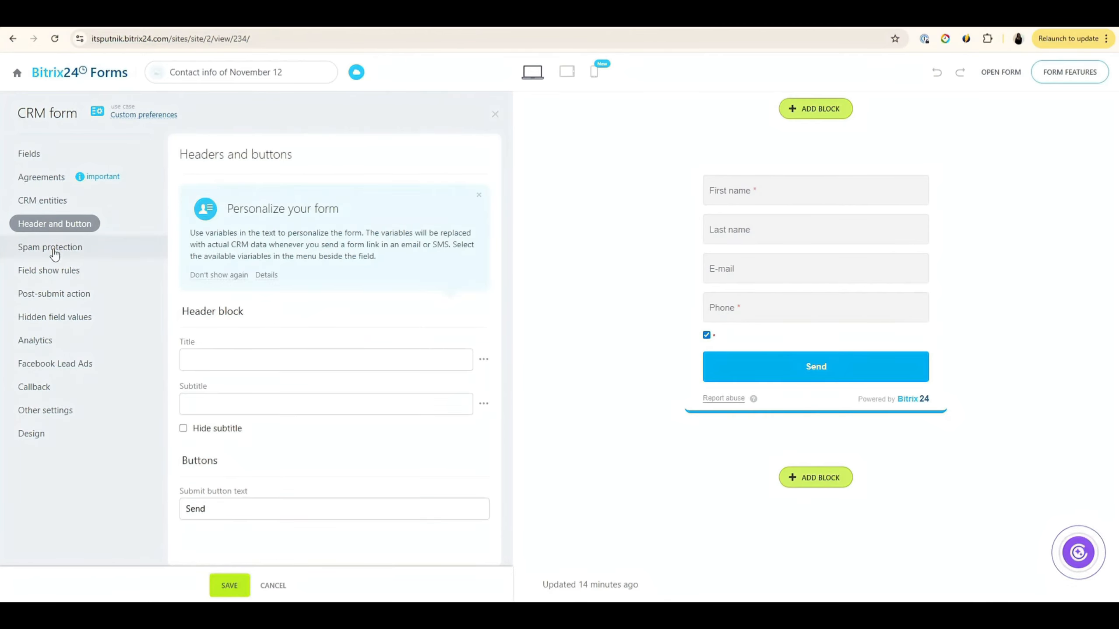
Step: Review spam protection, show rules, post-submit and hidden-value settings, then list the addable Lead fields
{"action": "left_click", "coordinate": [53, 250]}
{"action": "left_click", "coordinate": [53, 271]}
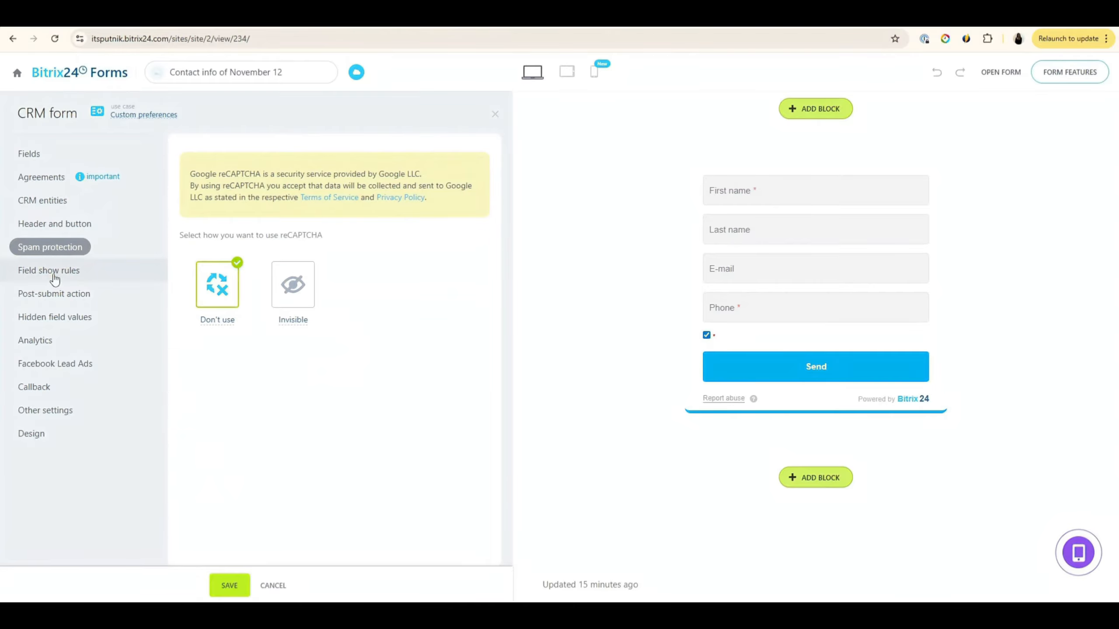
{"action": "left_click", "coordinate": [57, 295]}
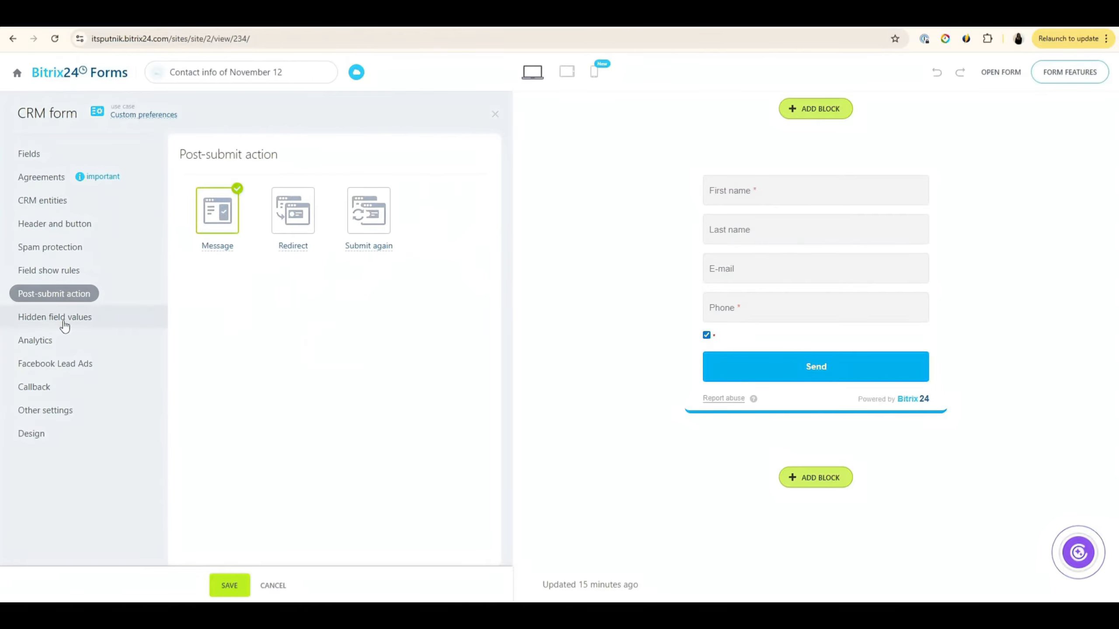
{"action": "left_click", "coordinate": [62, 321]}
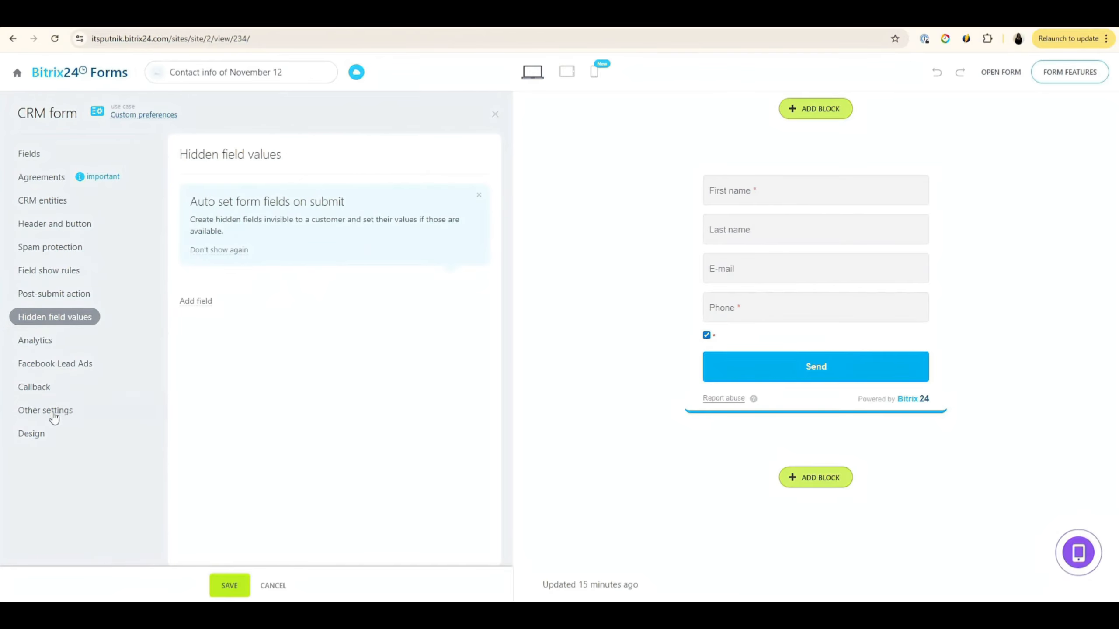
{"action": "left_click", "coordinate": [30, 155]}
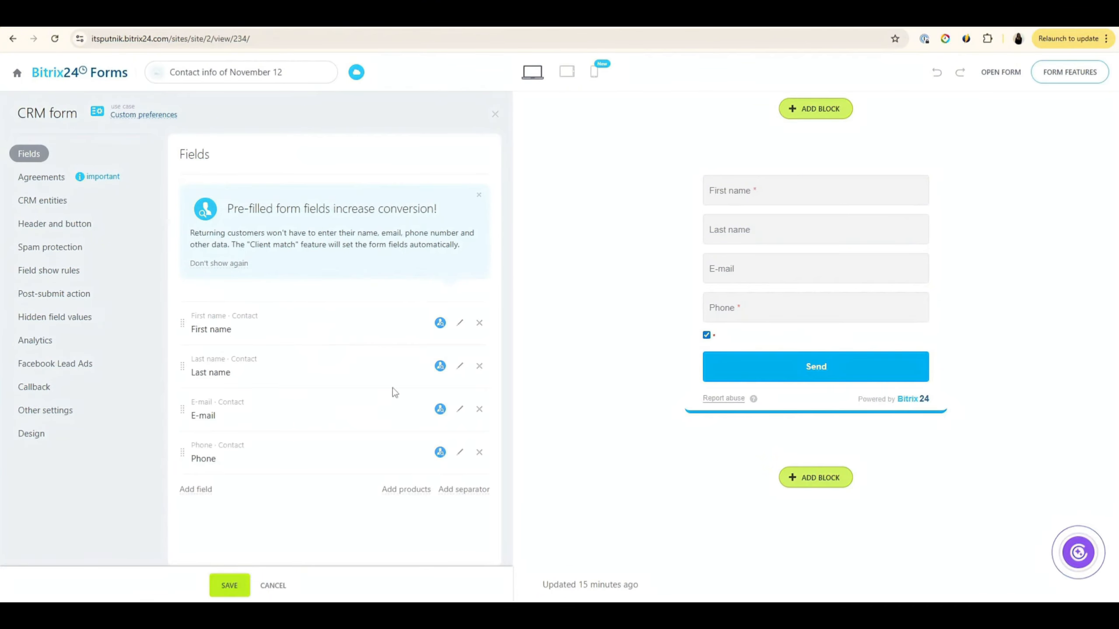
{"action": "left_click", "coordinate": [194, 489]}
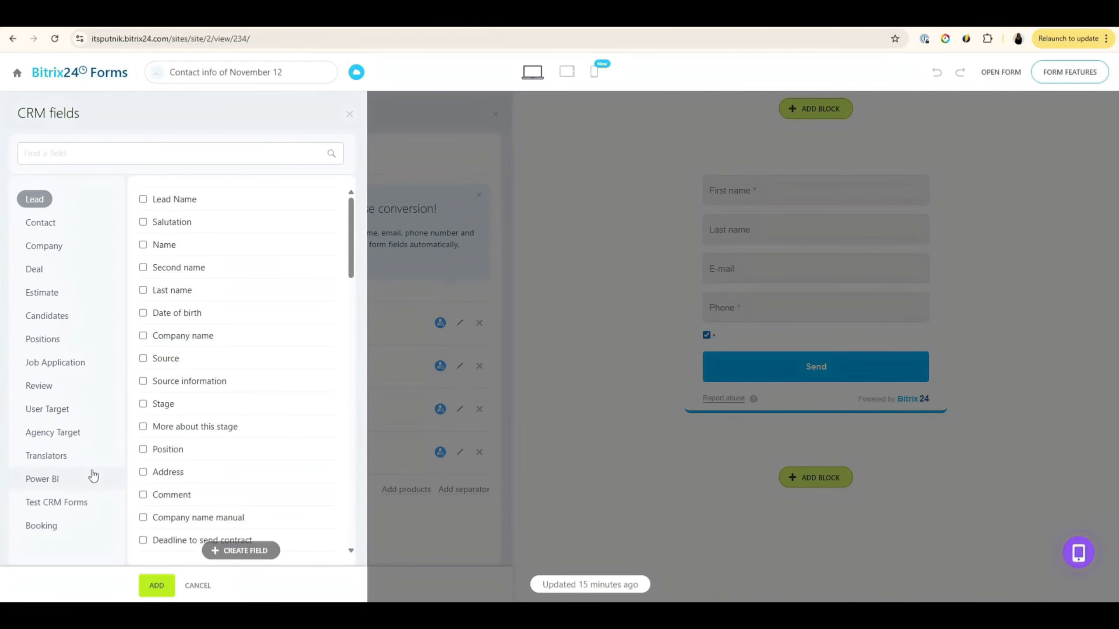
Step: Add the Lead fields Position, Address, Comment and Company name manual to the form
{"action": "left_click", "coordinate": [193, 451]}
{"action": "left_click", "coordinate": [181, 472]}
{"action": "left_click", "coordinate": [176, 496]}
{"action": "left_click", "coordinate": [172, 519]}
{"action": "left_click", "coordinate": [156, 586]}
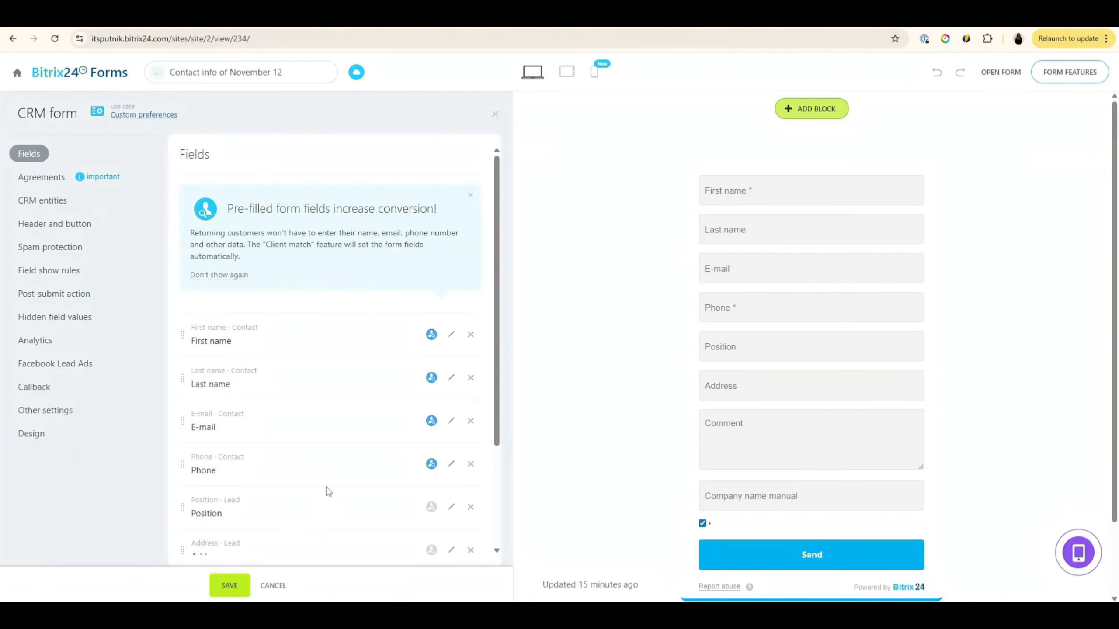
Step: Add a Products list field offering test, Mac Book Air and Apple watch
{"action": "scroll", "coordinate": [359, 462], "scroll_direction": "down", "scroll_amount": 3}
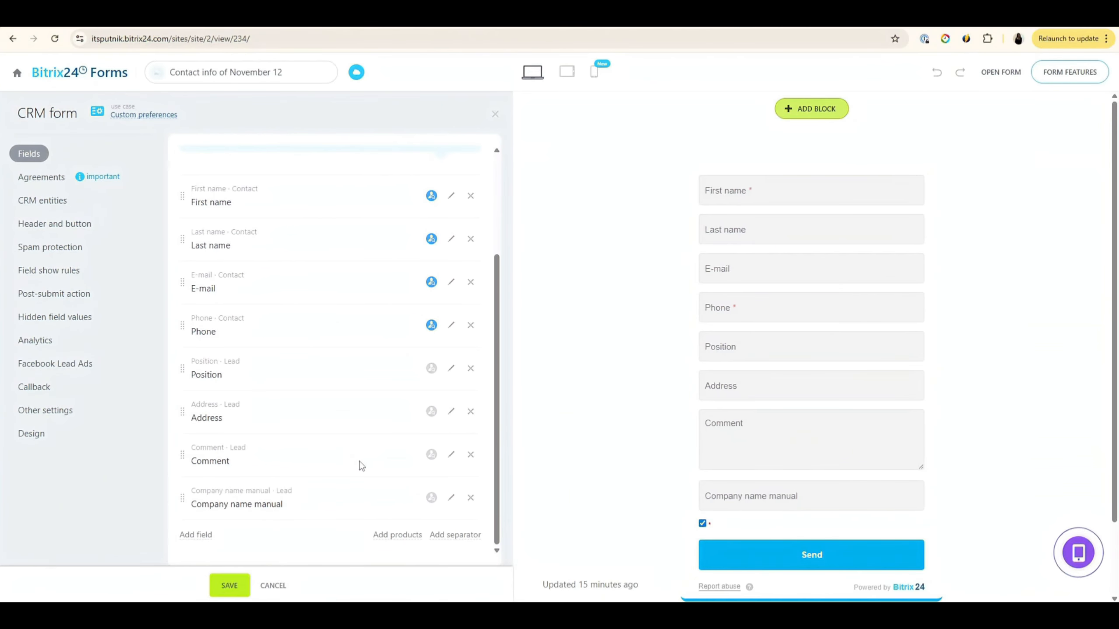
{"action": "left_click", "coordinate": [414, 535]}
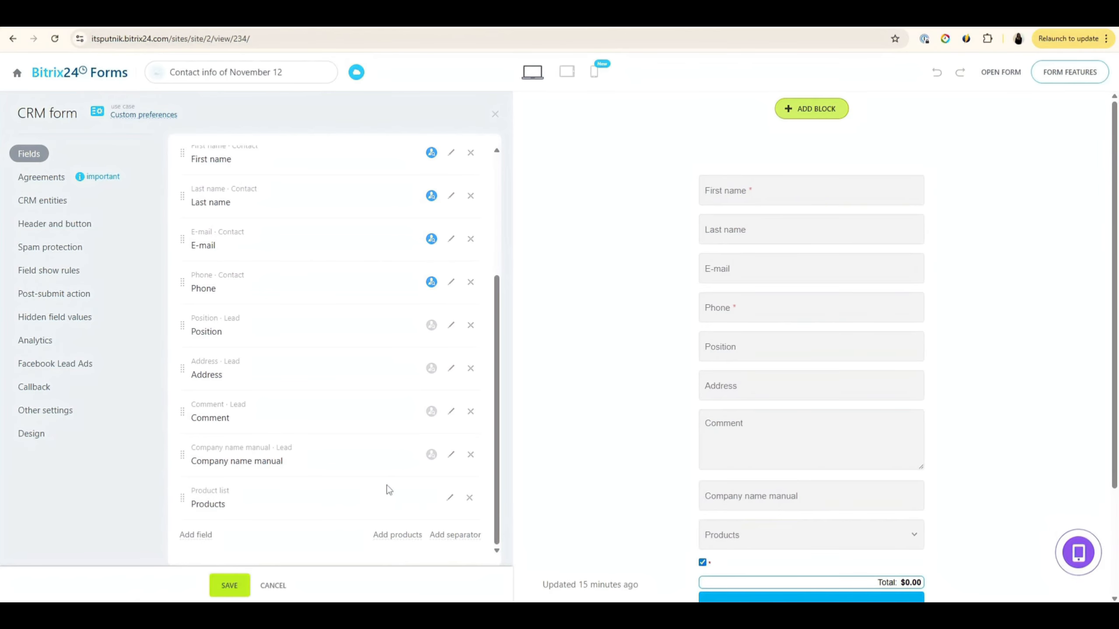
{"action": "left_click", "coordinate": [449, 497]}
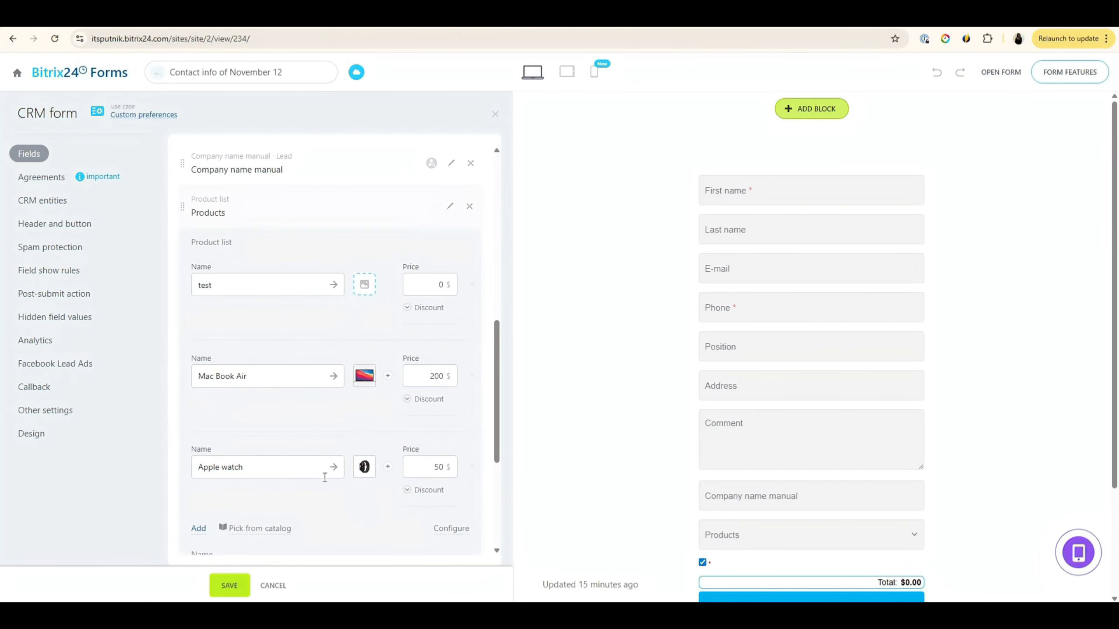
Step: Replace the Products field with a line separator and a 'Section 1' header, then check CRM entities (Deal + Customer)
{"action": "left_click", "coordinate": [468, 207]}
{"action": "left_click", "coordinate": [445, 535]}
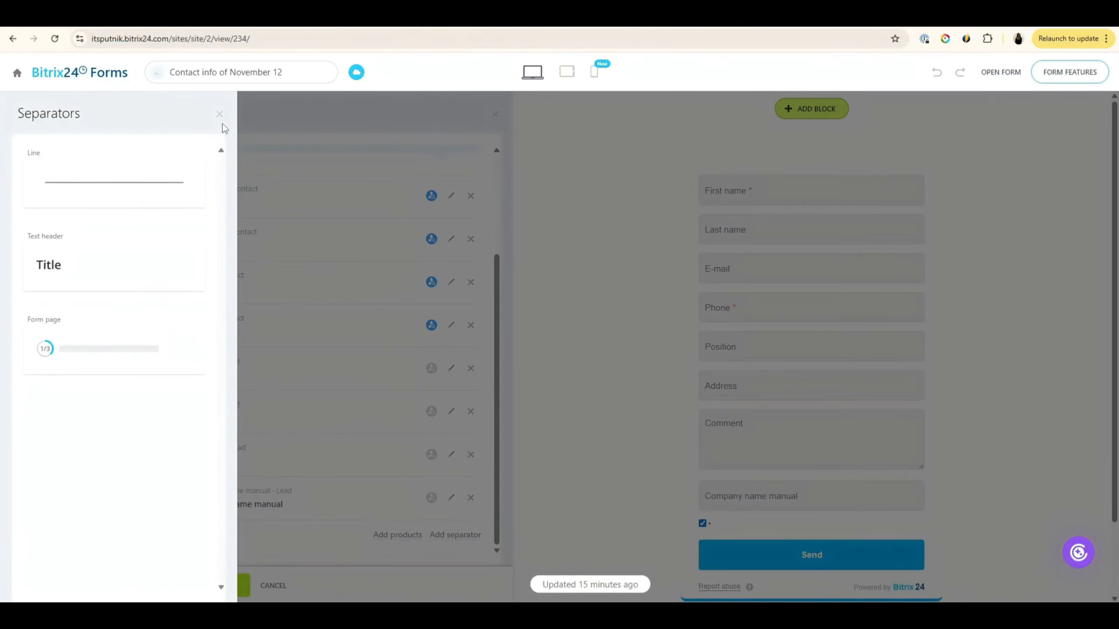
{"action": "left_click", "coordinate": [113, 182]}
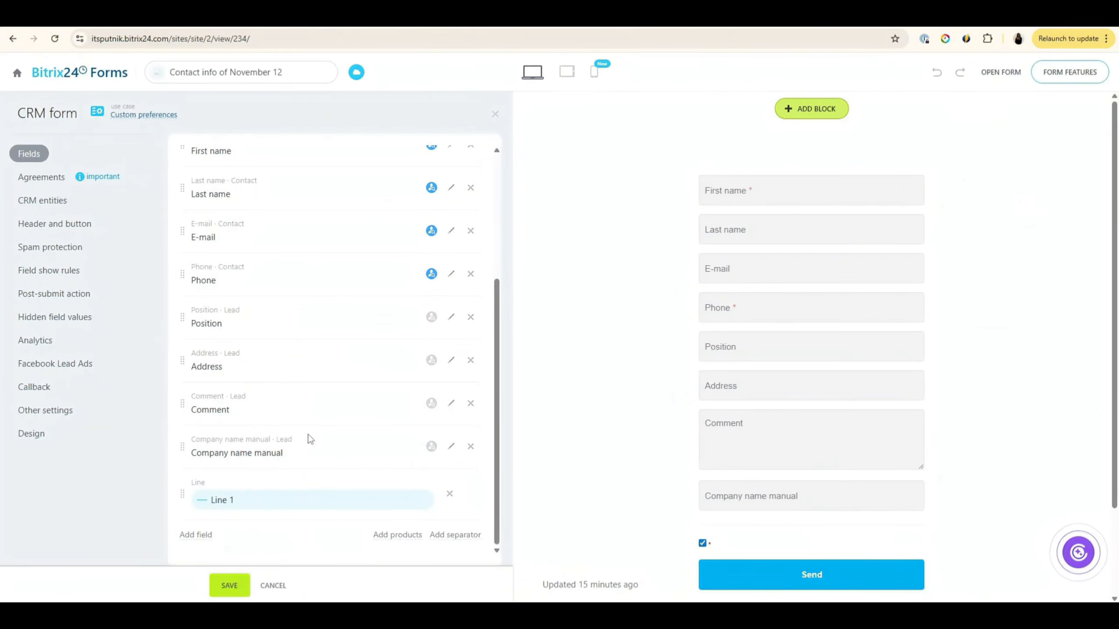
{"action": "left_click", "coordinate": [454, 535]}
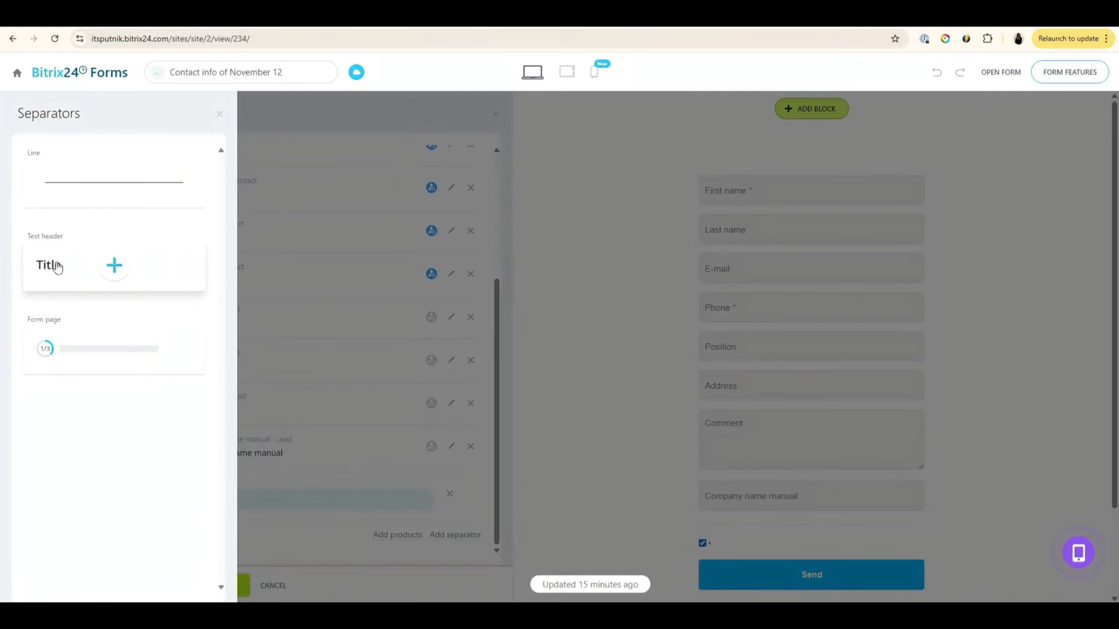
{"action": "left_click", "coordinate": [114, 265]}
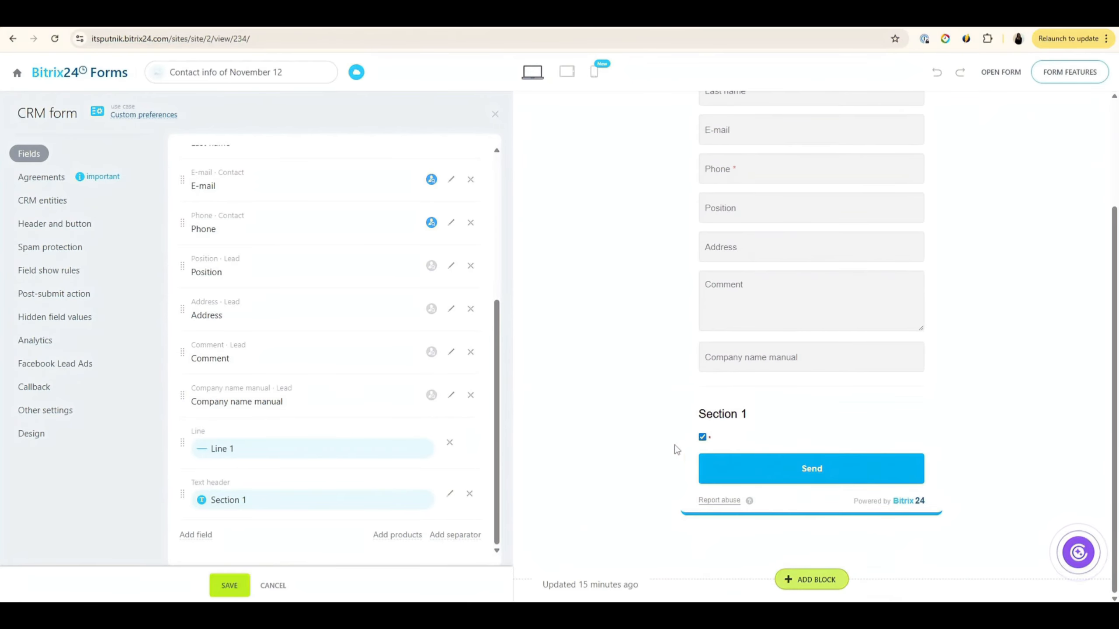
{"action": "scroll", "coordinate": [401, 425], "scroll_direction": "up", "scroll_amount": 5}
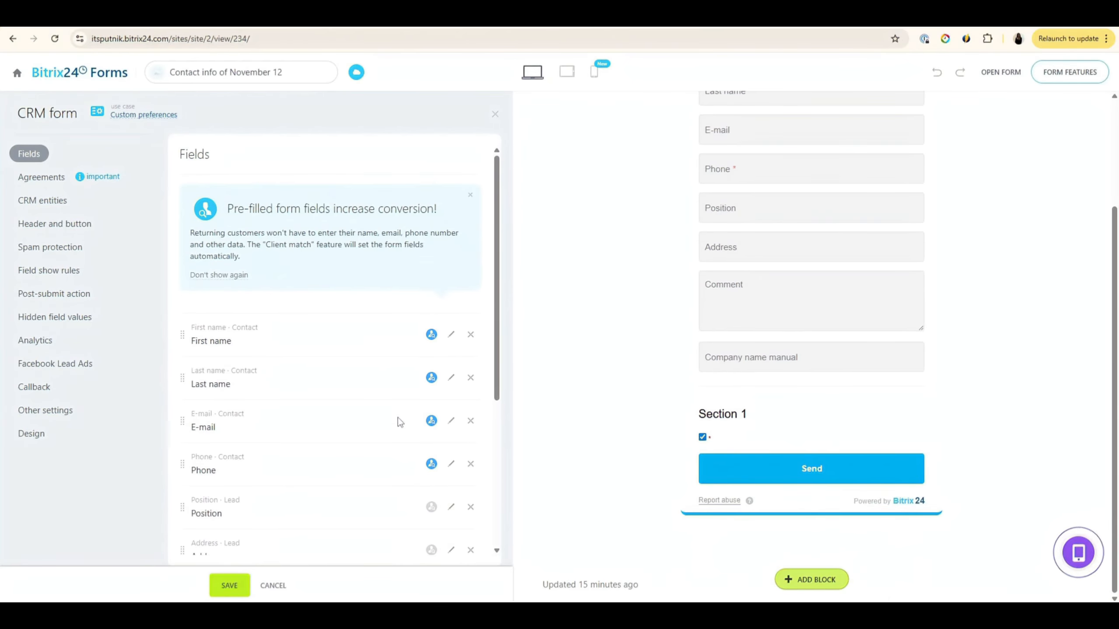
{"action": "left_click", "coordinate": [42, 201]}
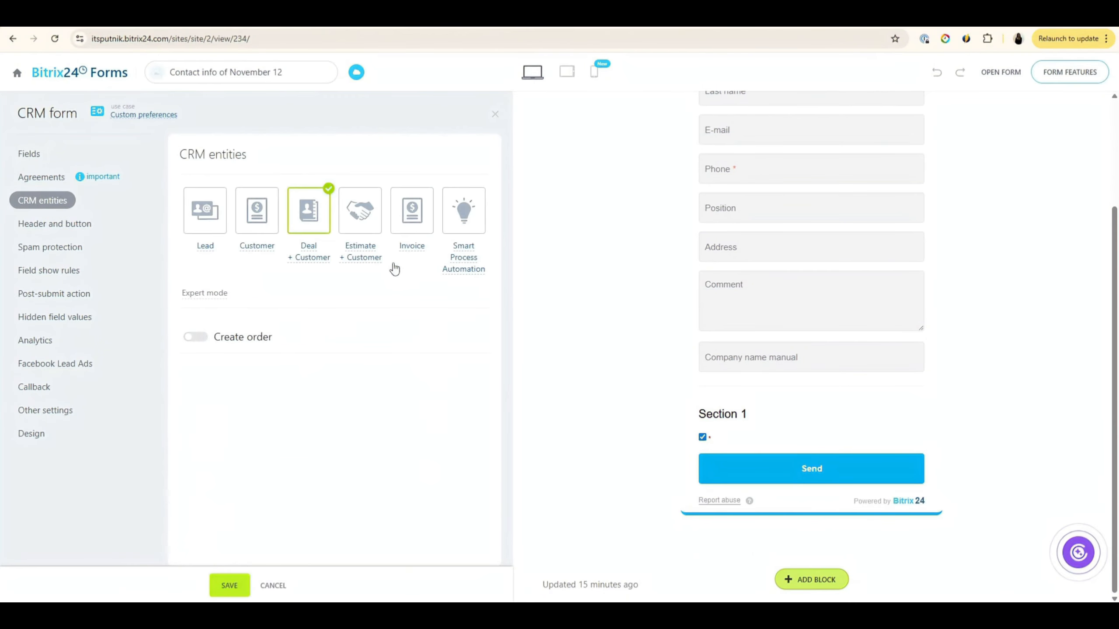